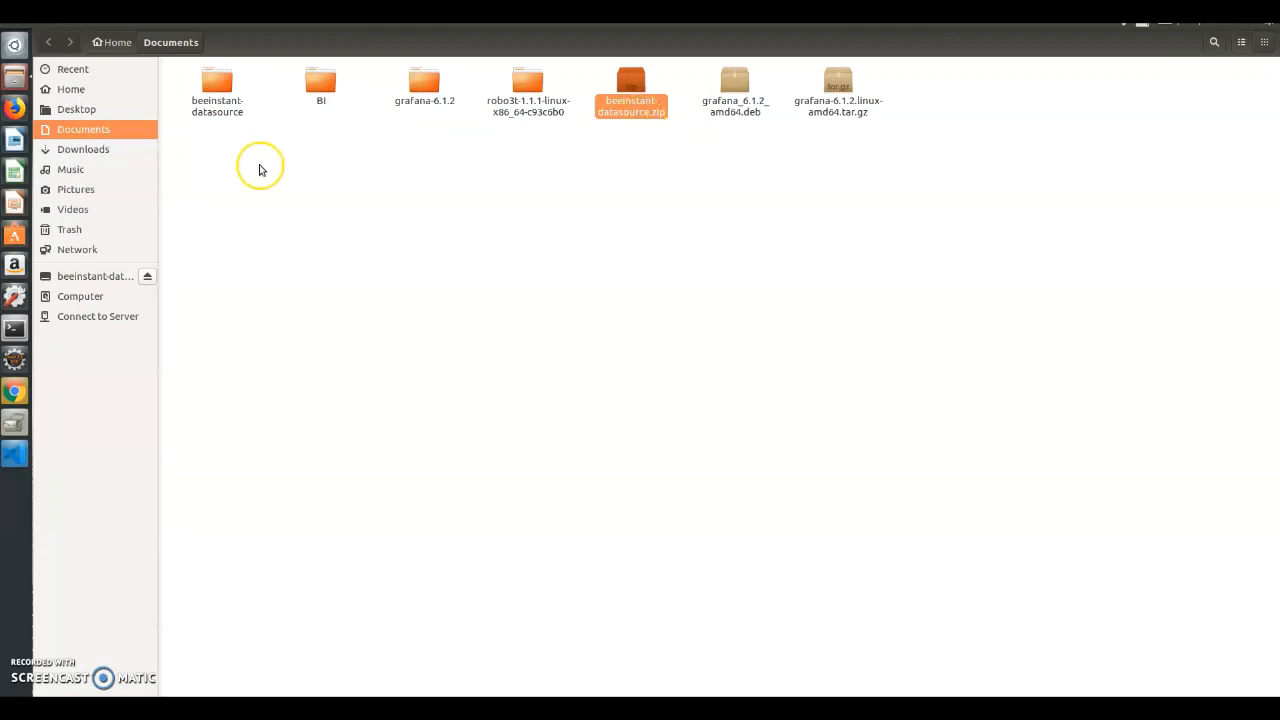
pyautogui.click(226, 116)
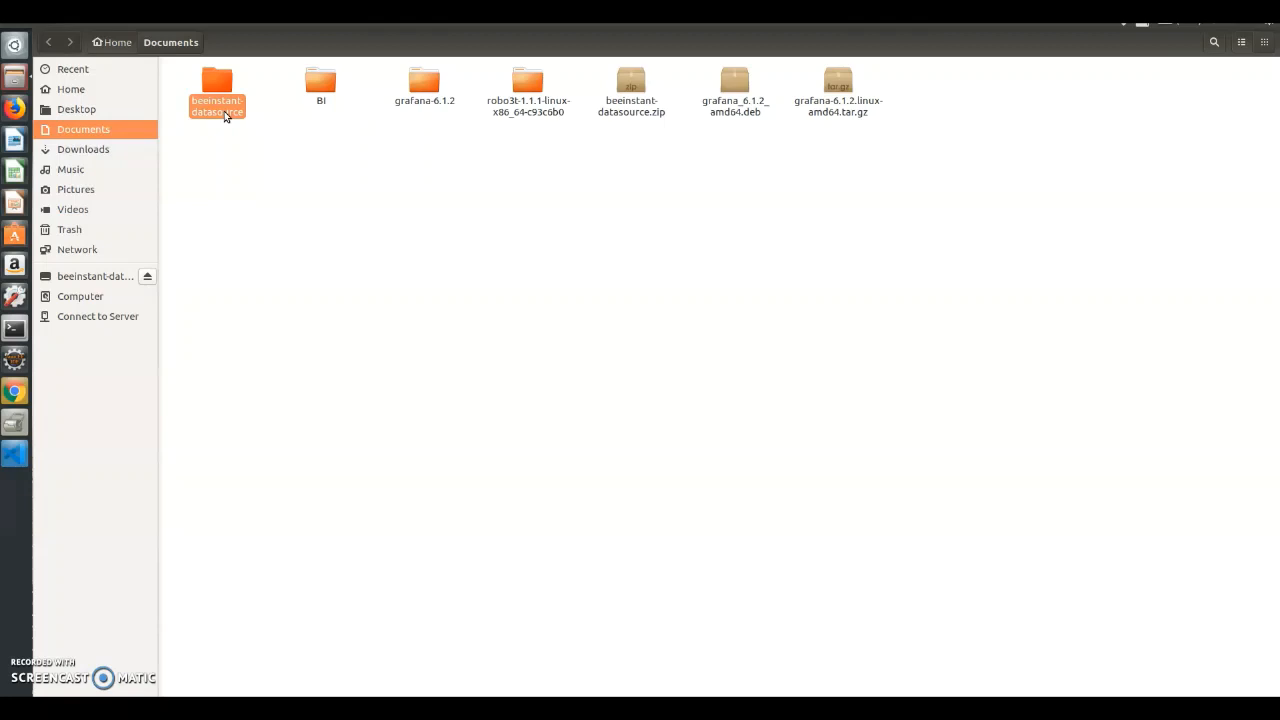
pyautogui.click(356, 262)
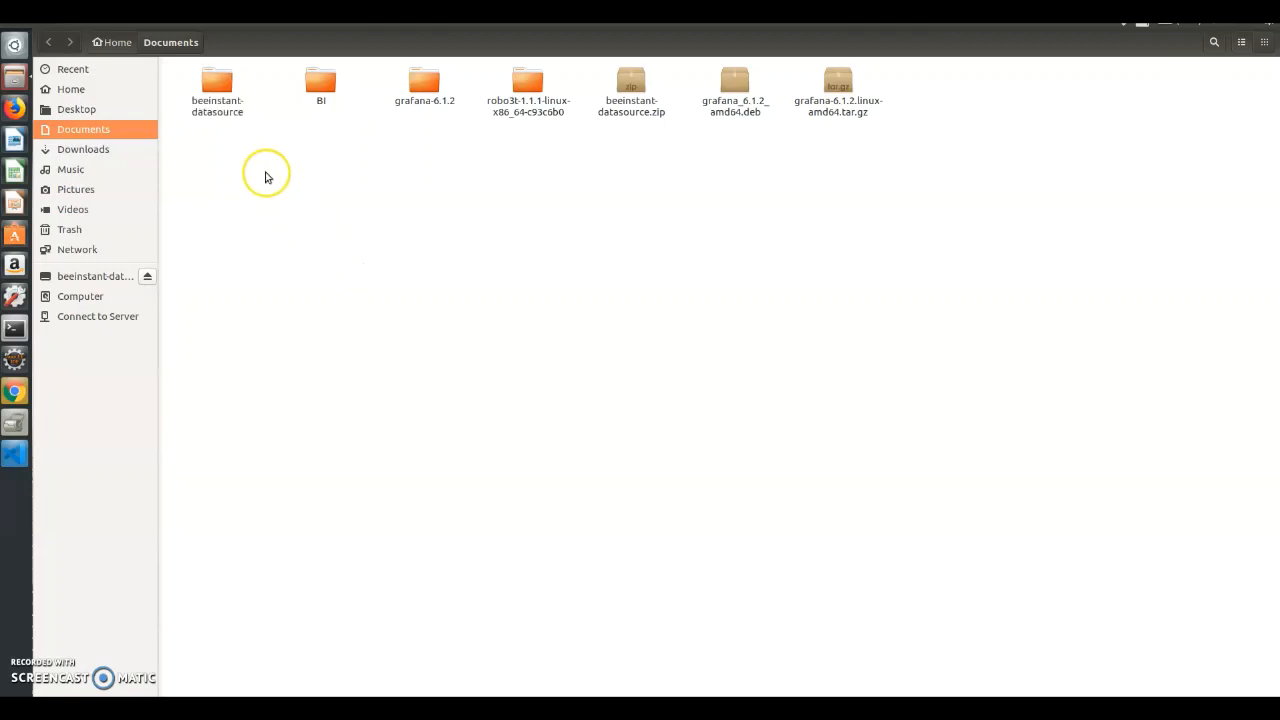
pyautogui.moveTo(268, 152); pyautogui.dragTo(168, 44)
pyautogui.click(595, 325)
# In the terminal, copy the beeinstant-datasource folder recursively into /var/lib/grafana/plugins/ with sudo cp -r.
pyautogui.click(15, 327)
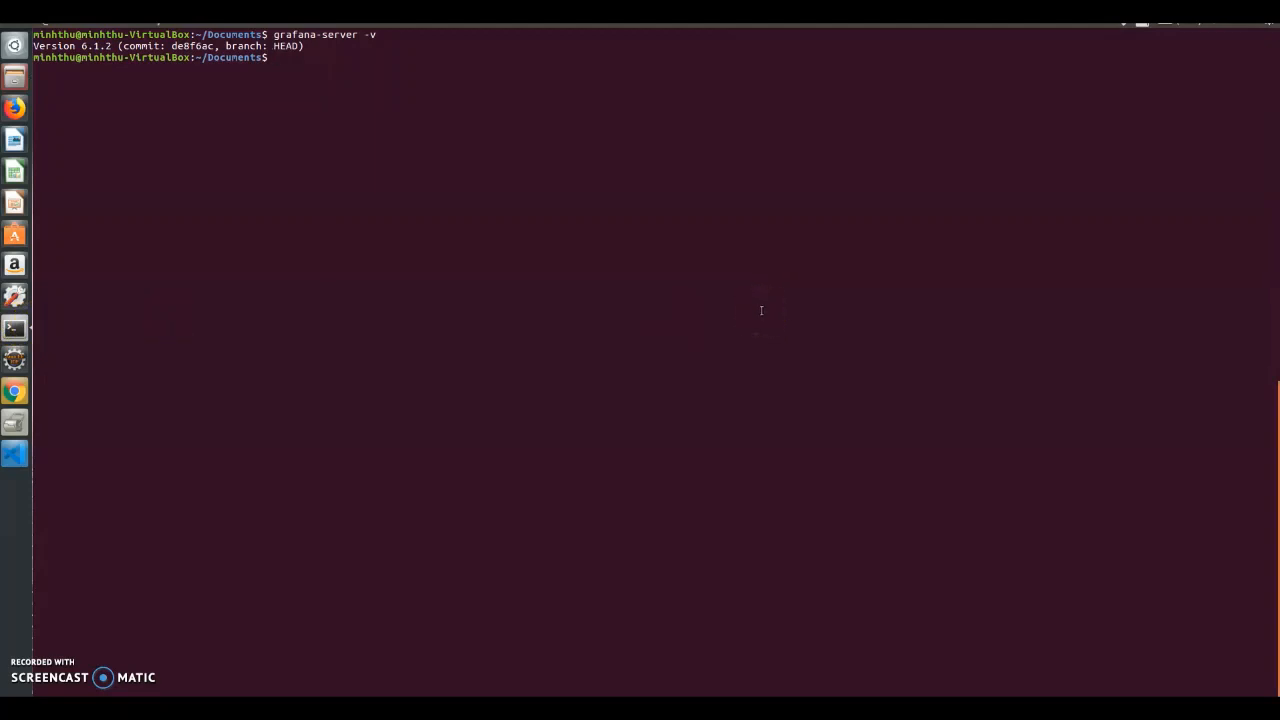
pyautogui.hotkey('ctrl', 'r')
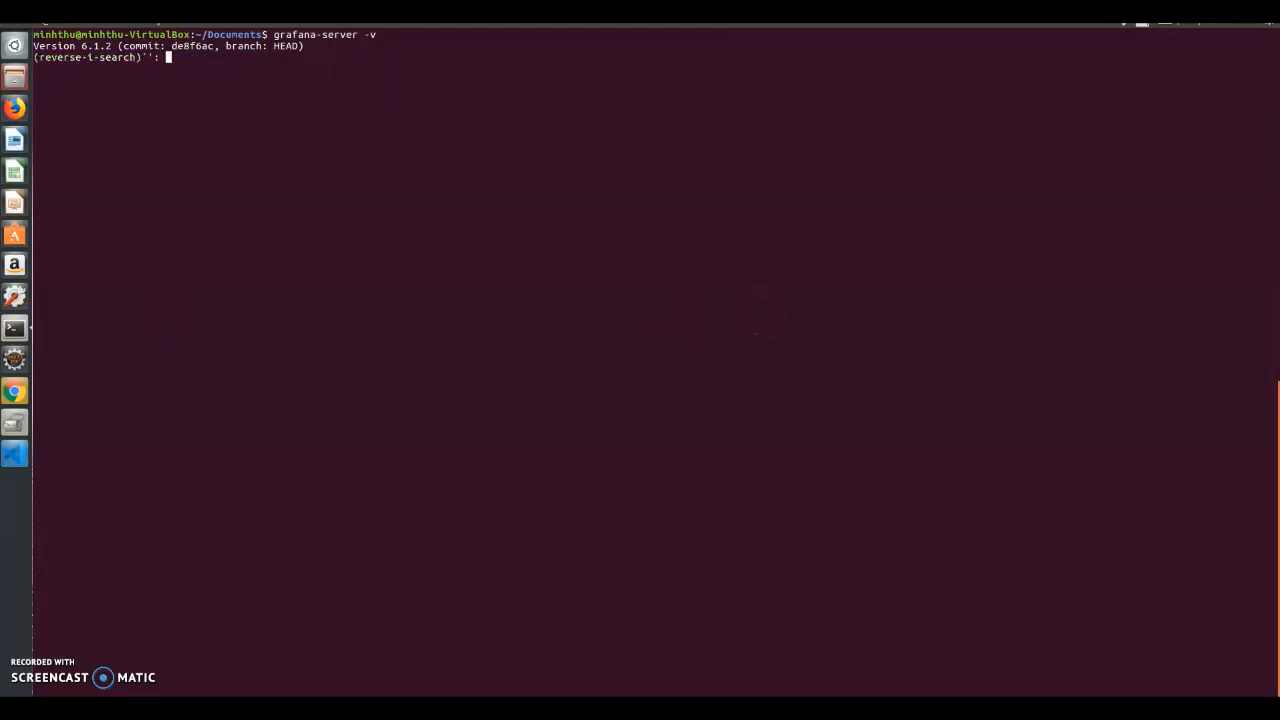
pyautogui.write('sudo')
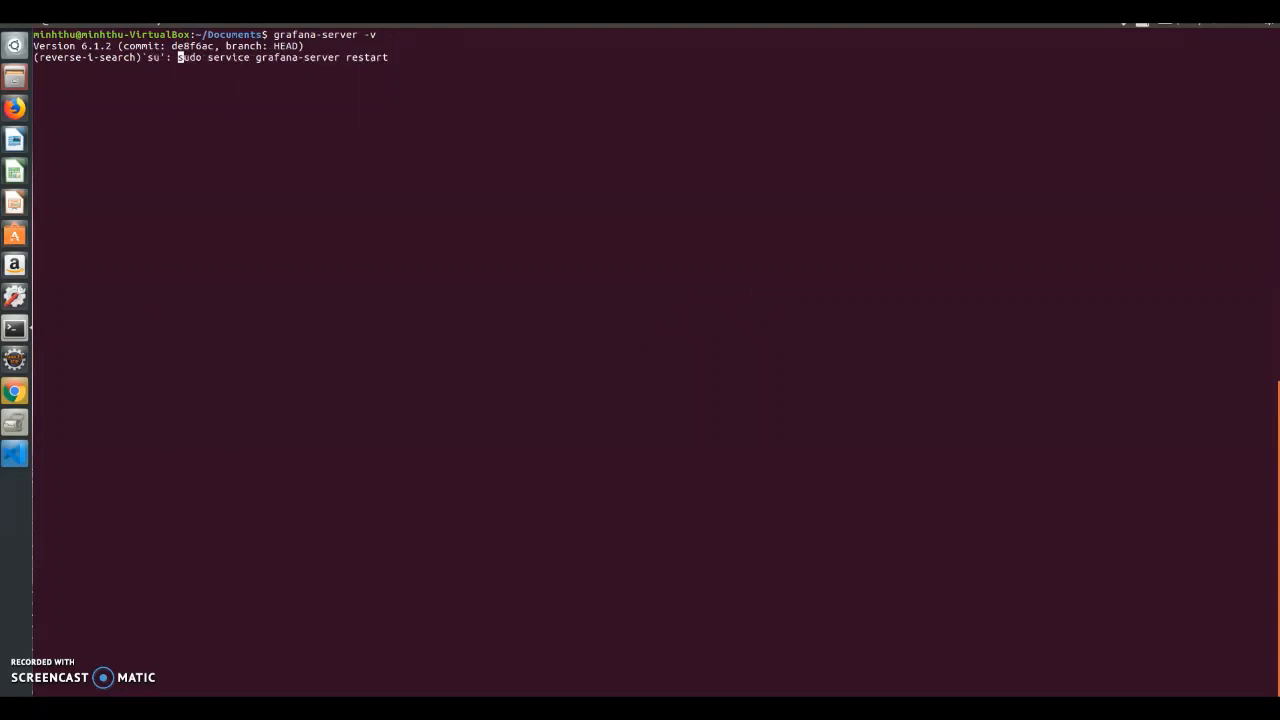
pyautogui.write(' cp')
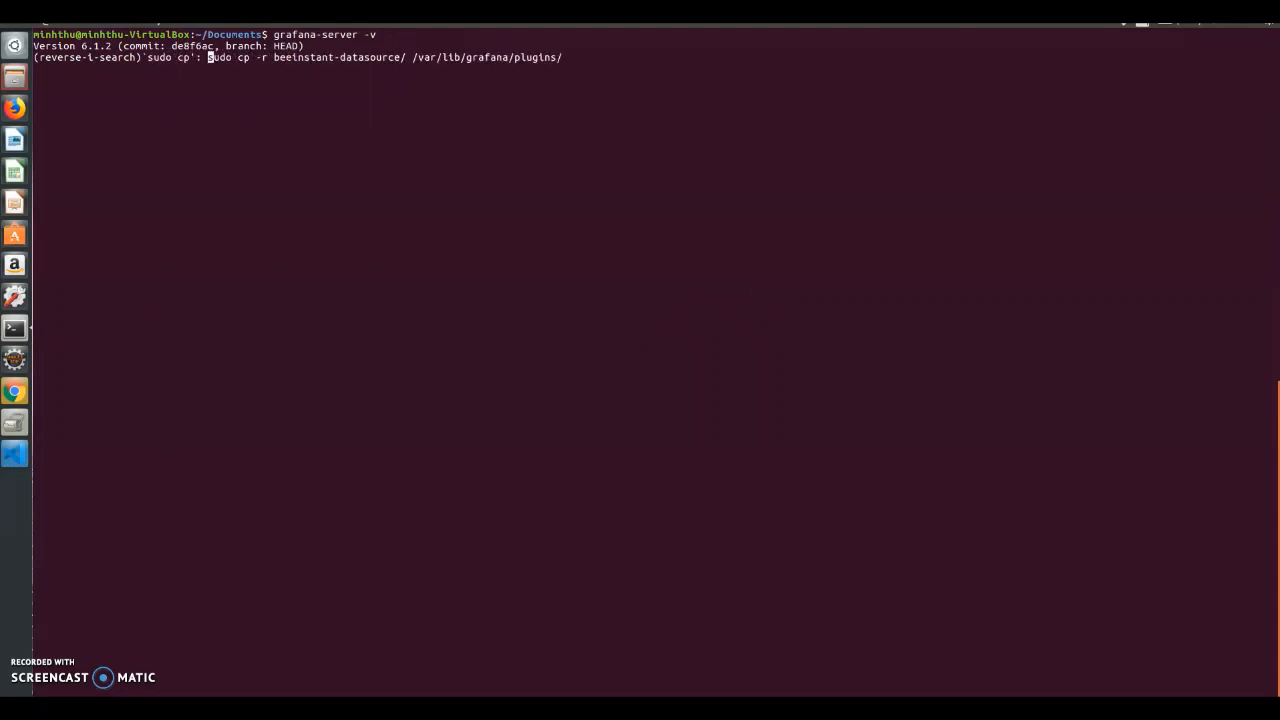
pyautogui.press('Escape')
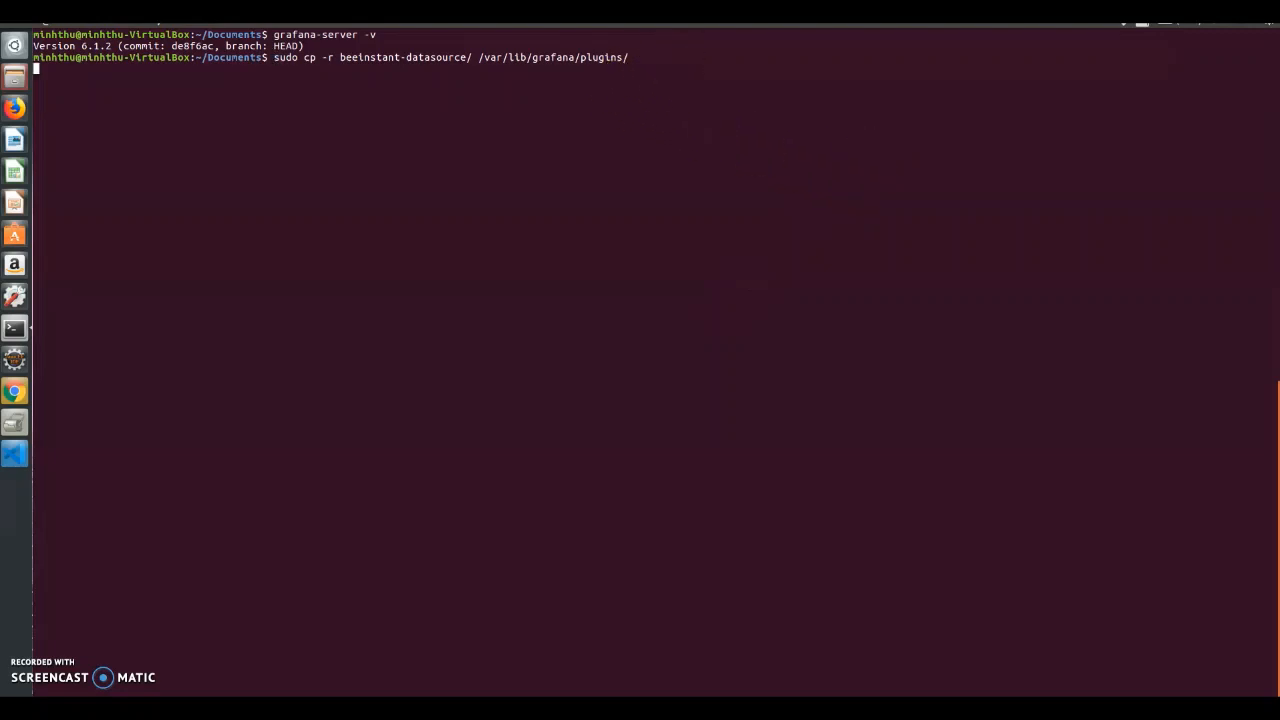
pyautogui.press('Return')
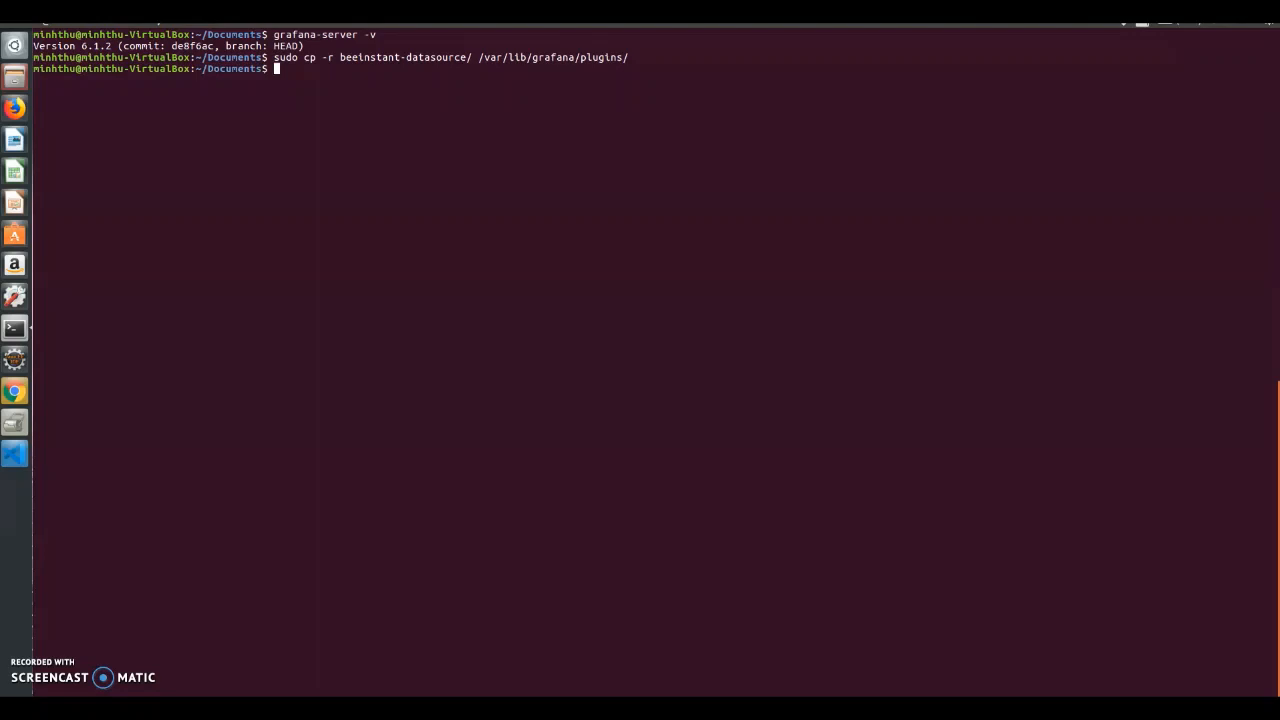
# List the contents of /var/lib/grafana/plugins/ with sudo ls.
pyautogui.hotkey('ctrl', 'r')
pyautogui.write('sudo ')
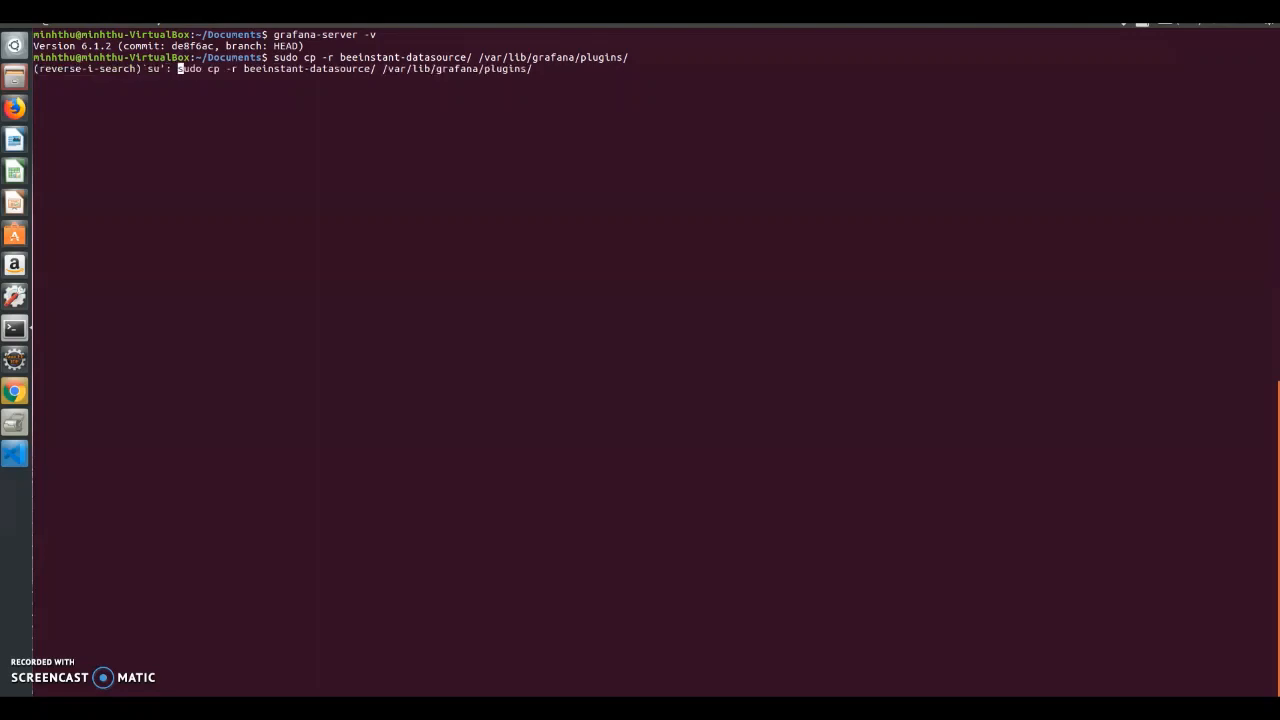
pyautogui.write('ls')
pyautogui.press('Return')
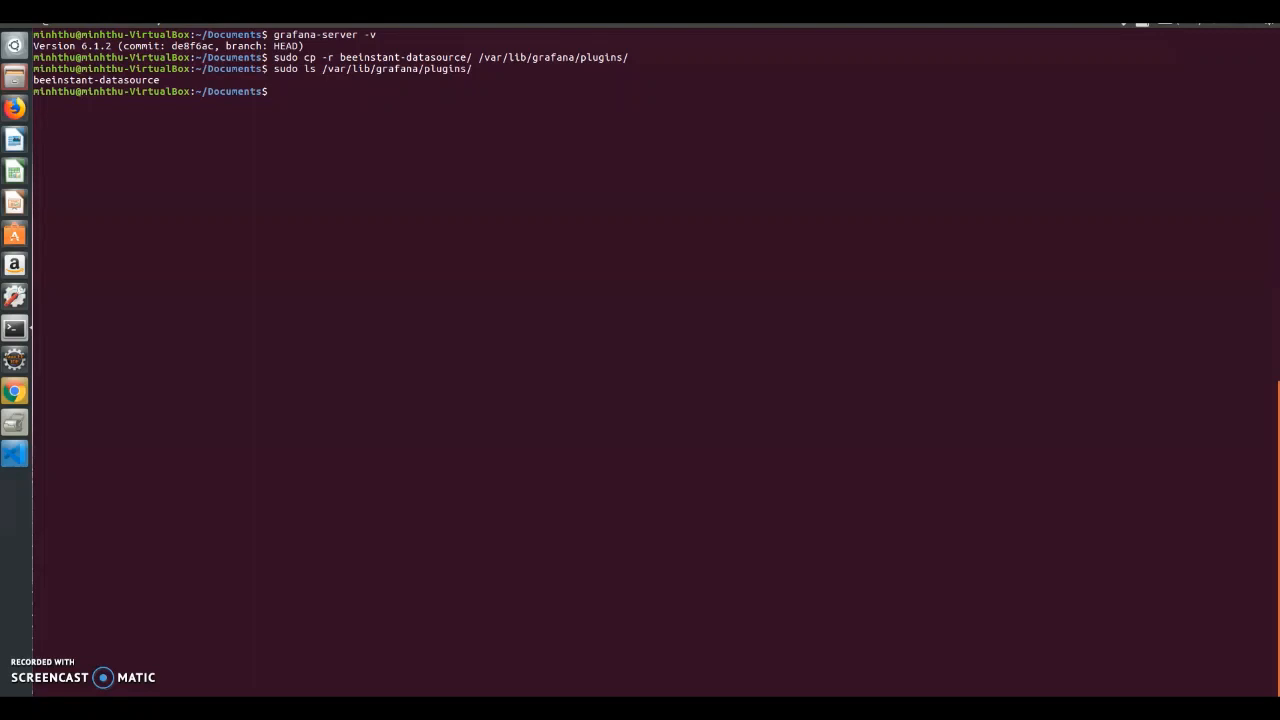
# List the contents of the copied plugin folder /var/lib/grafana/plugins/beeinstant-datasource with sudo ls.
pyautogui.press('Up')
pyautogui.write('b')
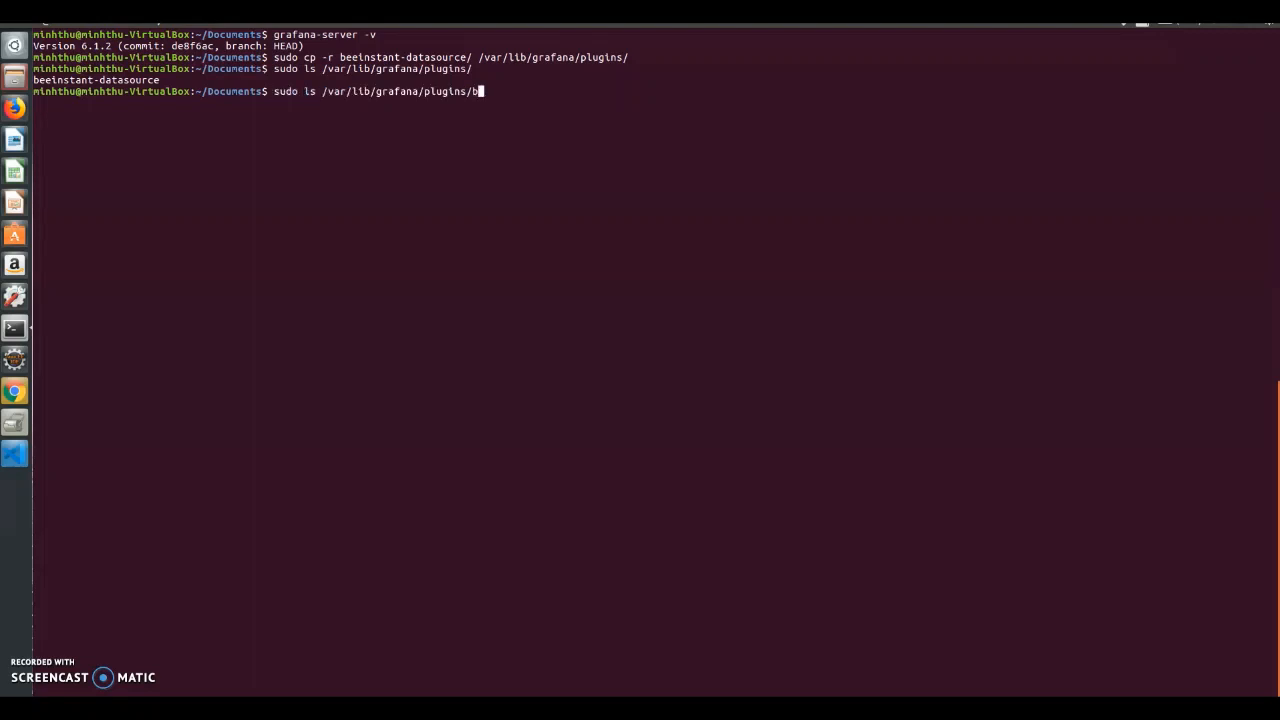
pyautogui.write('eeinstant-datasource')
pyautogui.press('Return')
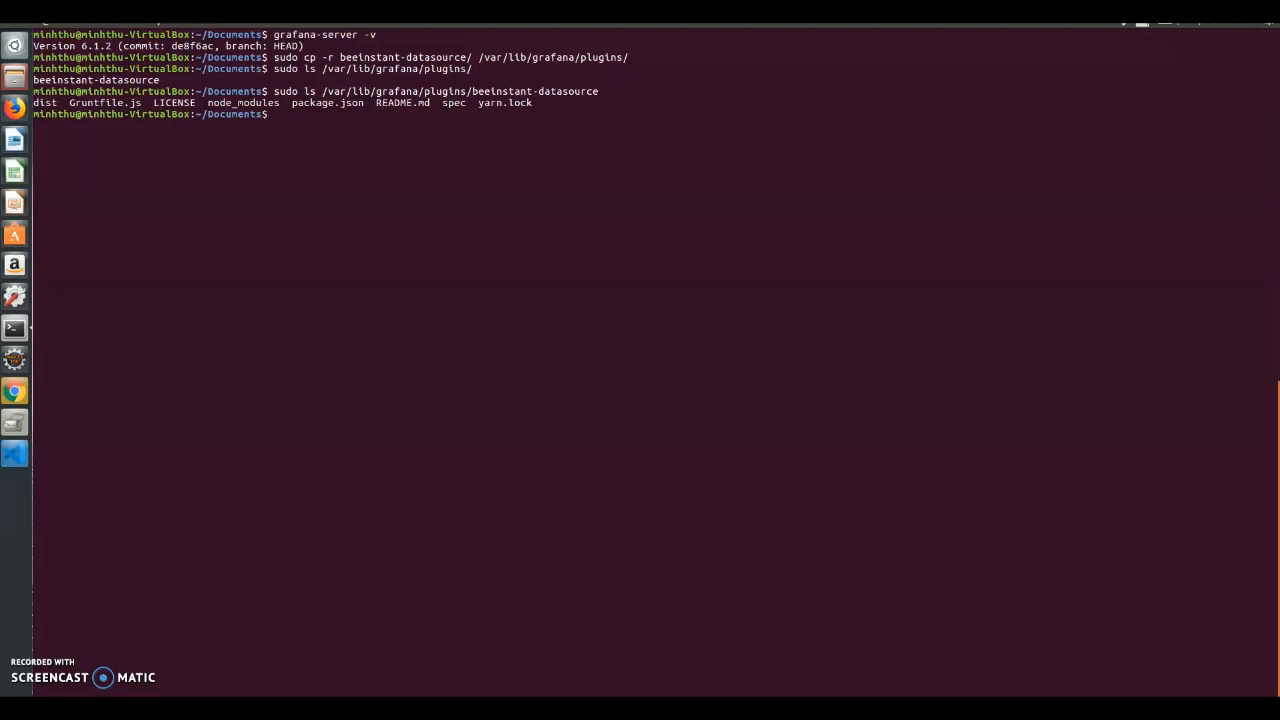
# Restart the Grafana service with sudo service grafana-server restart.
pyautogui.write('sudo service gr')
pyautogui.press('Tab')
pyautogui.write('restart')
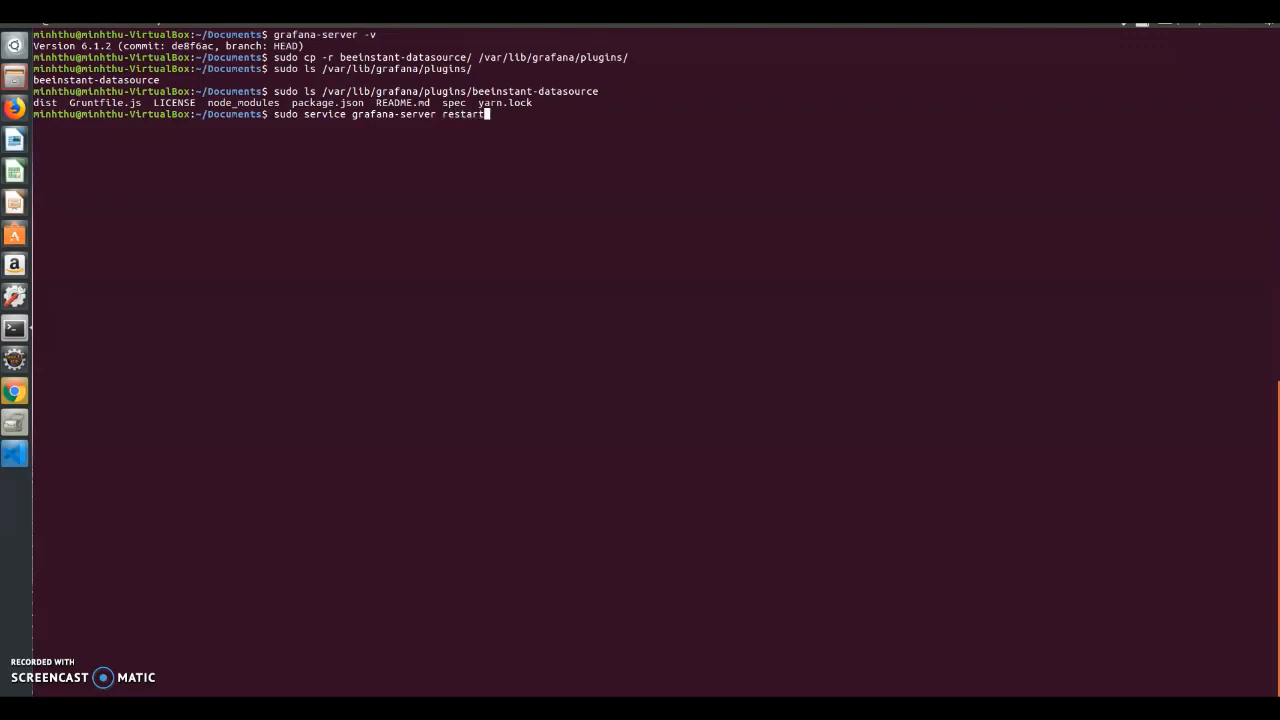
pyautogui.press('Return')
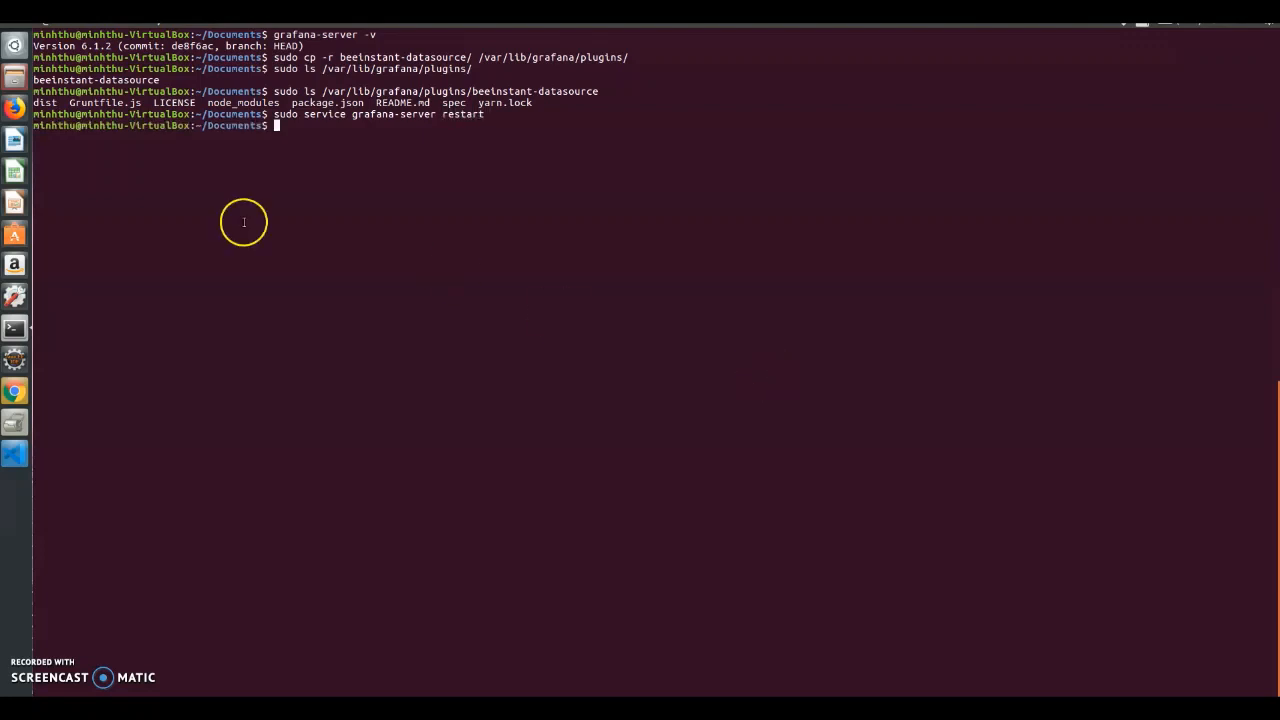
# Switch to Grafana in Chrome, leave the panel editor and open the Data Sources configuration page.
pyautogui.click(14, 392)
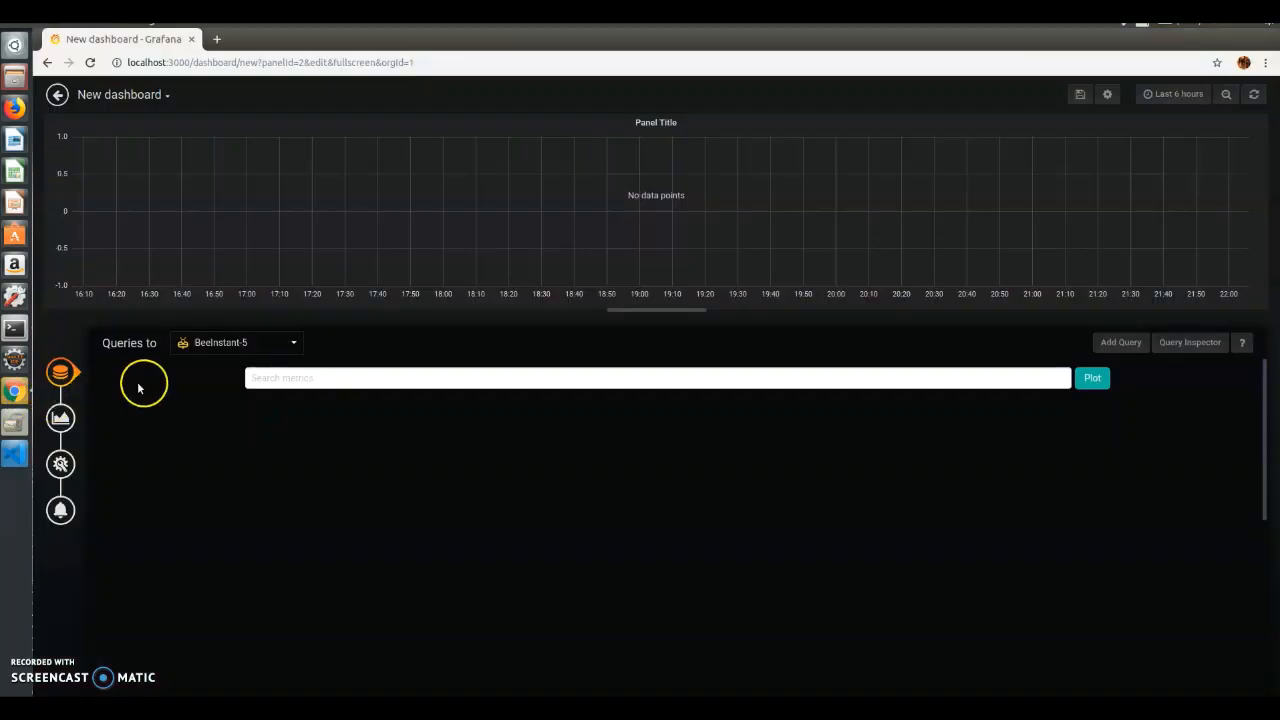
pyautogui.click(57, 94)
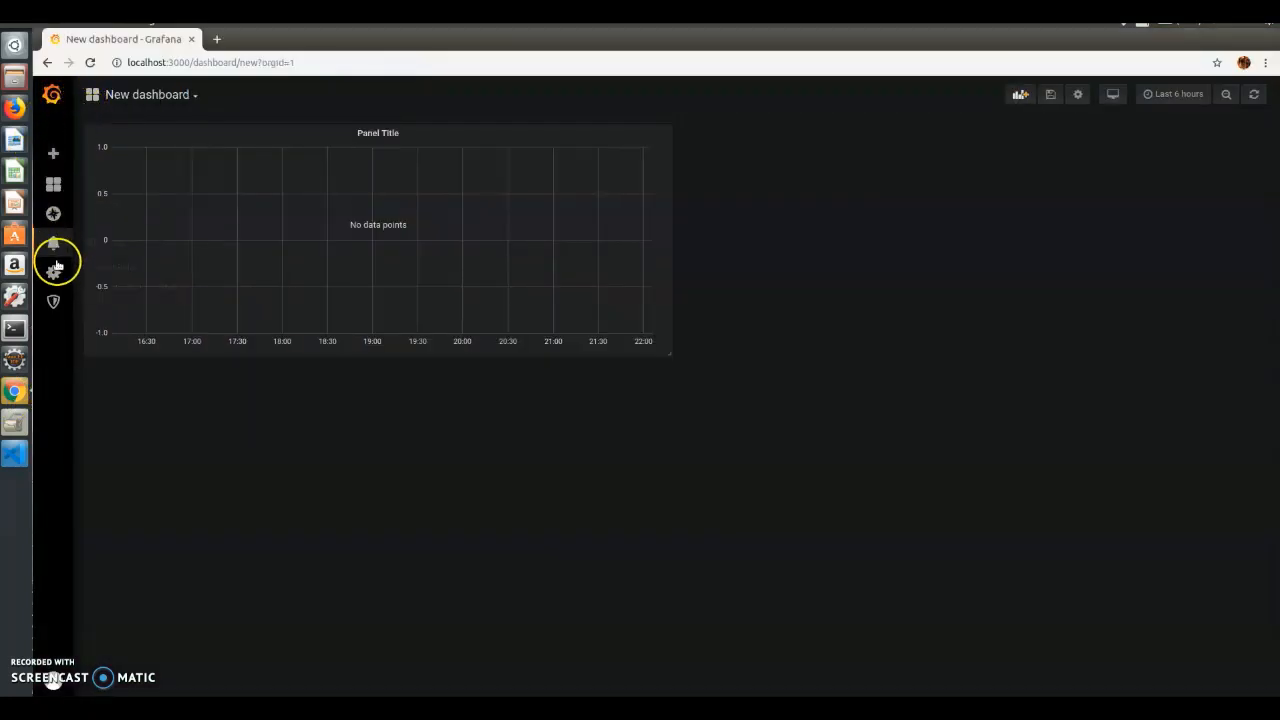
pyautogui.click(55, 268)
pyautogui.click(667, 250)
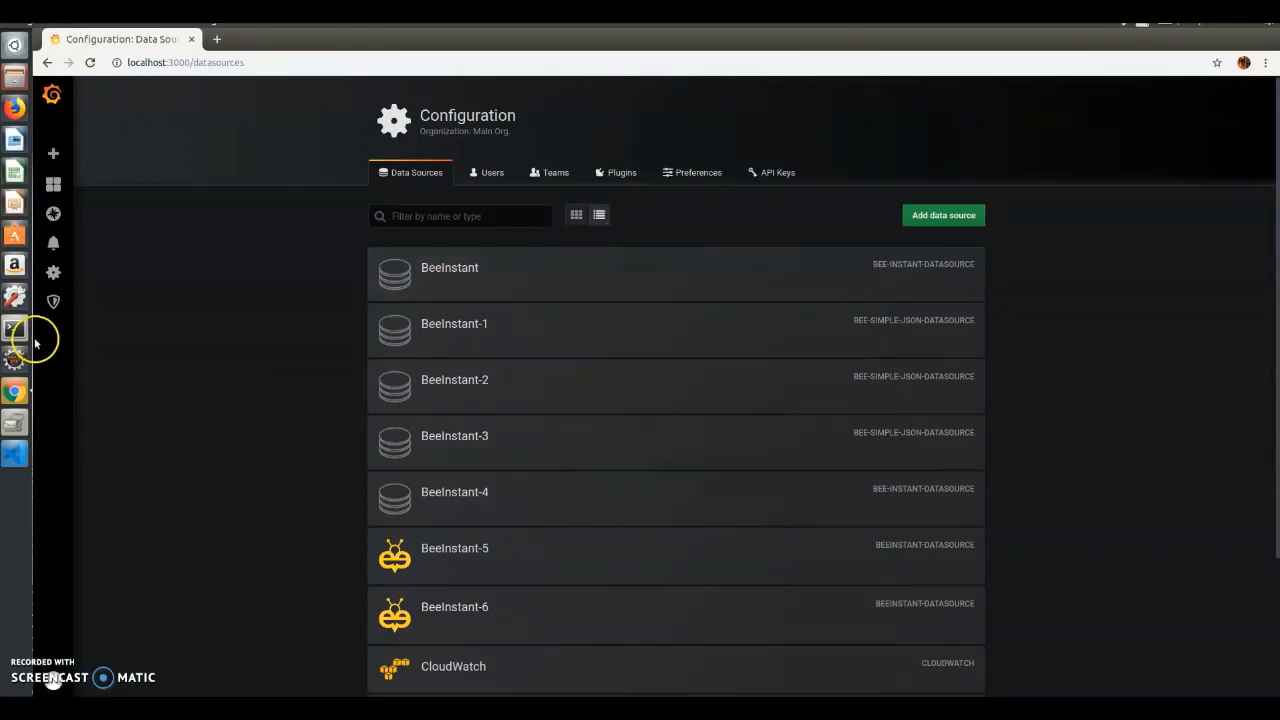
pyautogui.moveTo(51, 300)
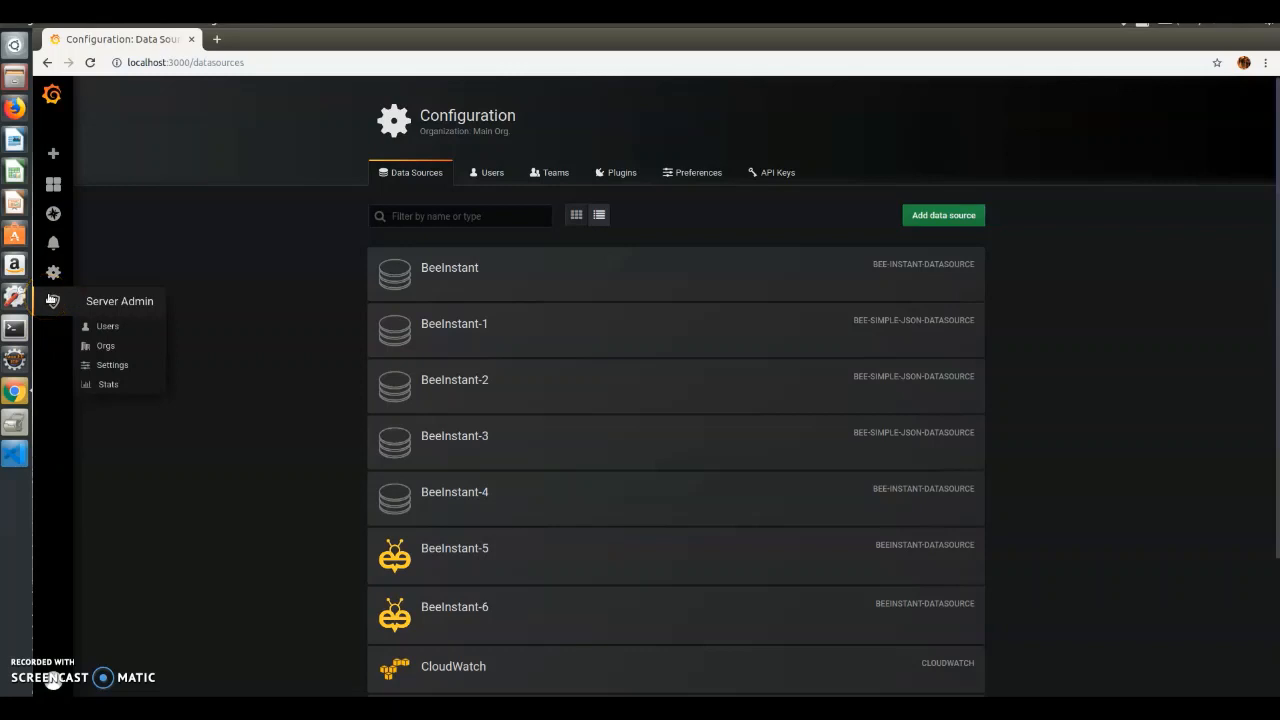
pyautogui.click(145, 291)
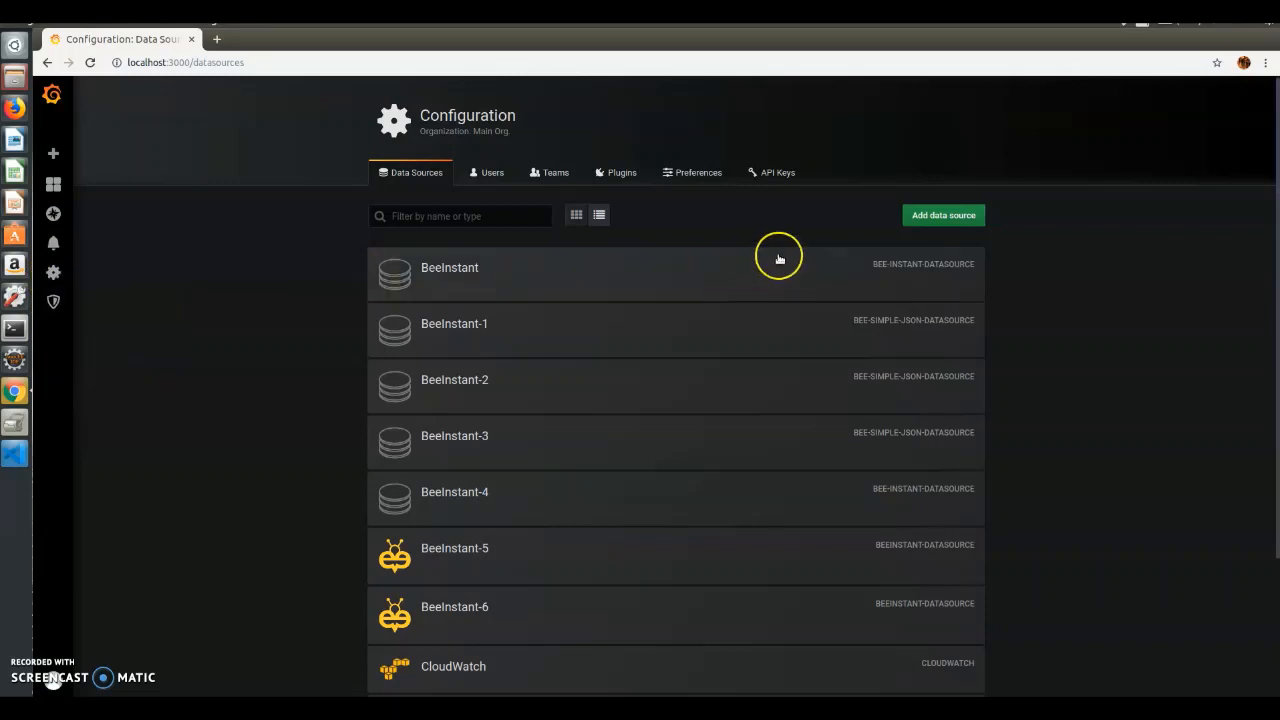
# Add a new data source of type BeeInstant and set its stack number to 101-gcp.
pyautogui.click(970, 216)
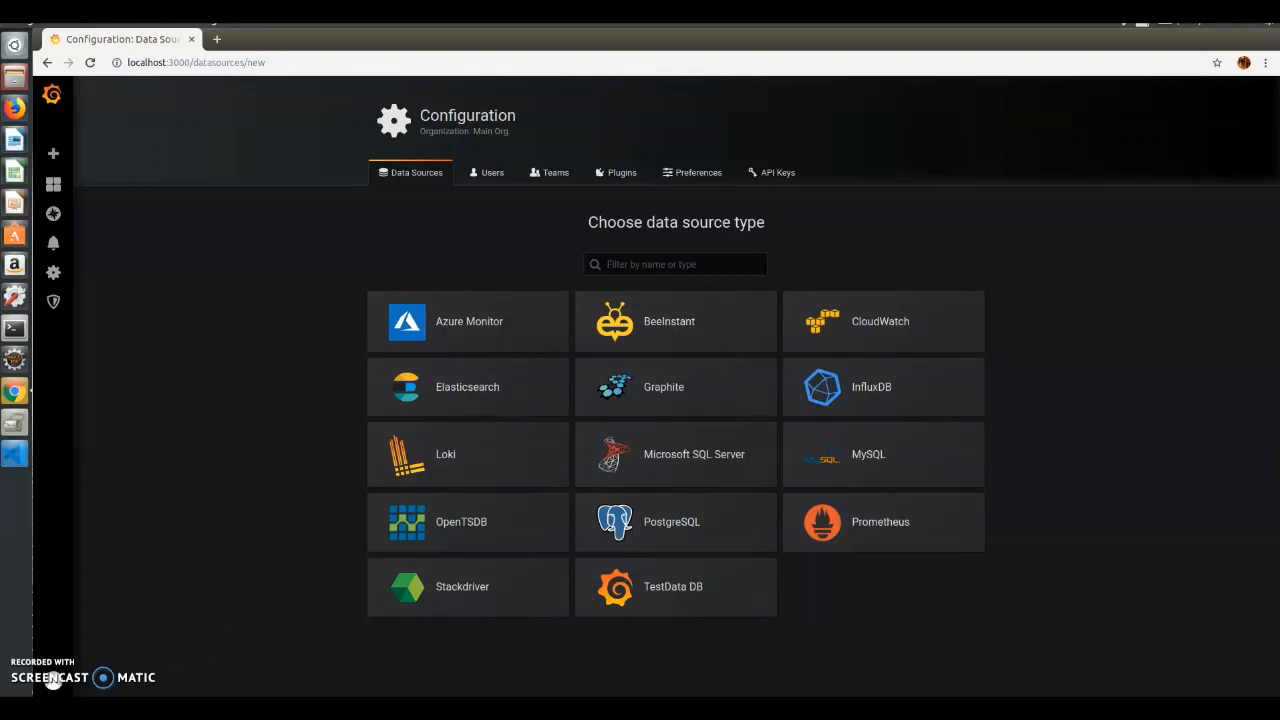
pyautogui.click(696, 313)
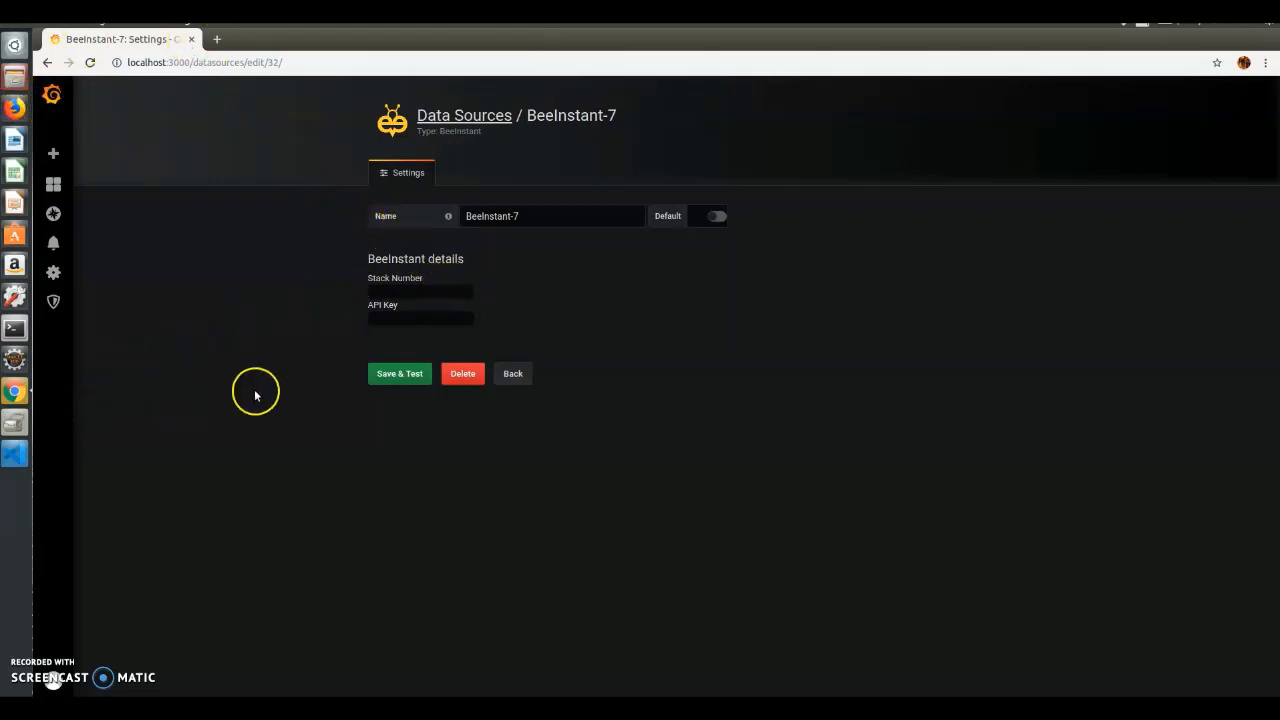
pyautogui.write('10')
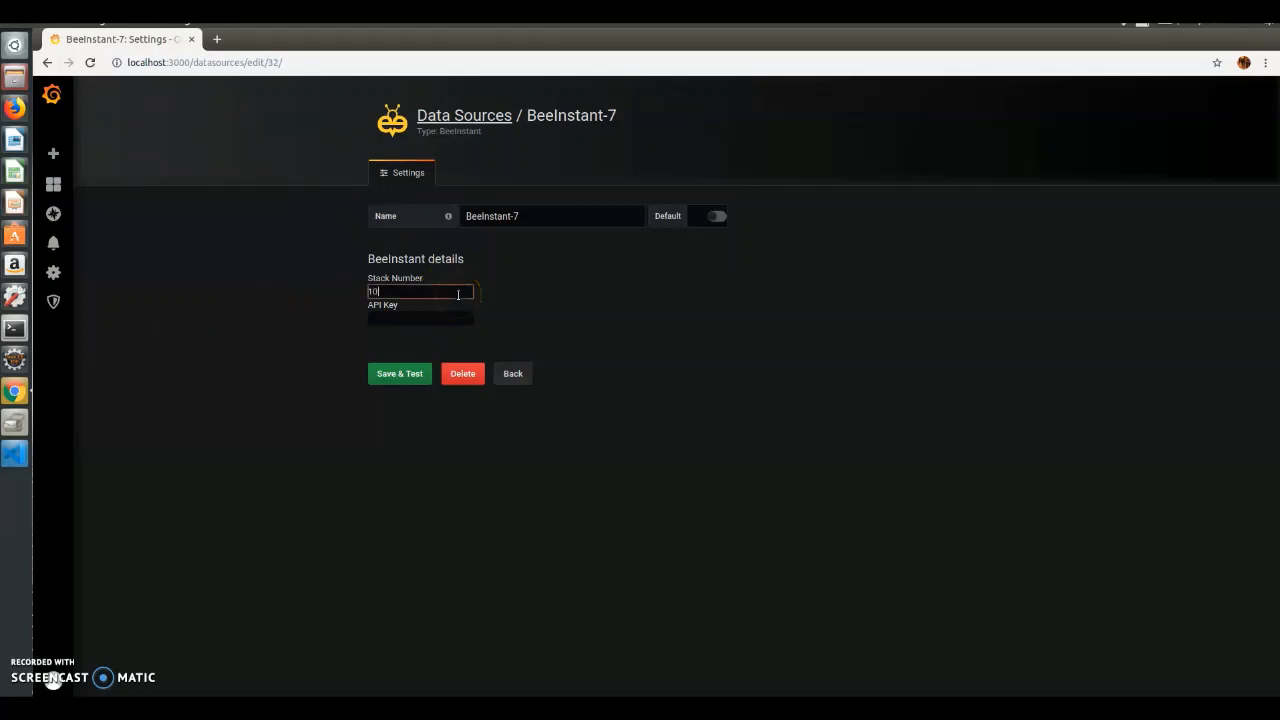
pyautogui.write('1-gcp')
pyautogui.press('Tab')
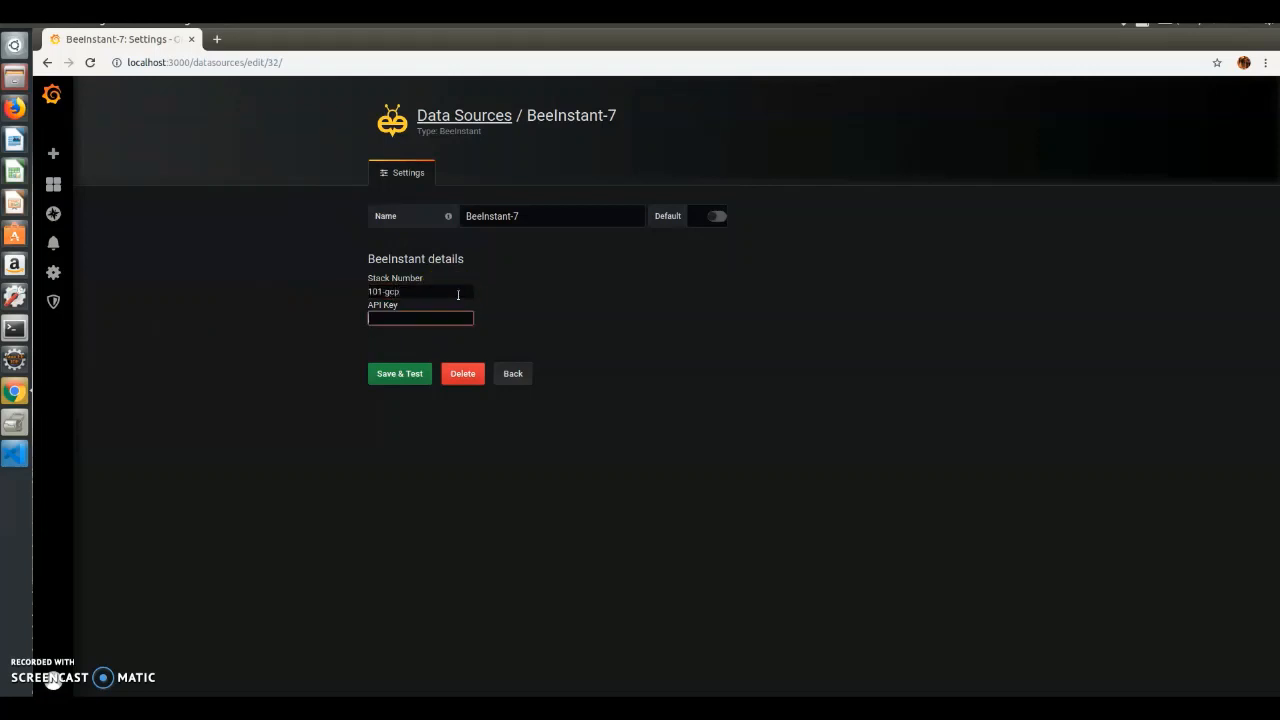
# Enter the API key stored in the Untitled-2 file in Visual Studio Code into the BeeInstant data source, and save and test it.
pyautogui.click(14, 452)
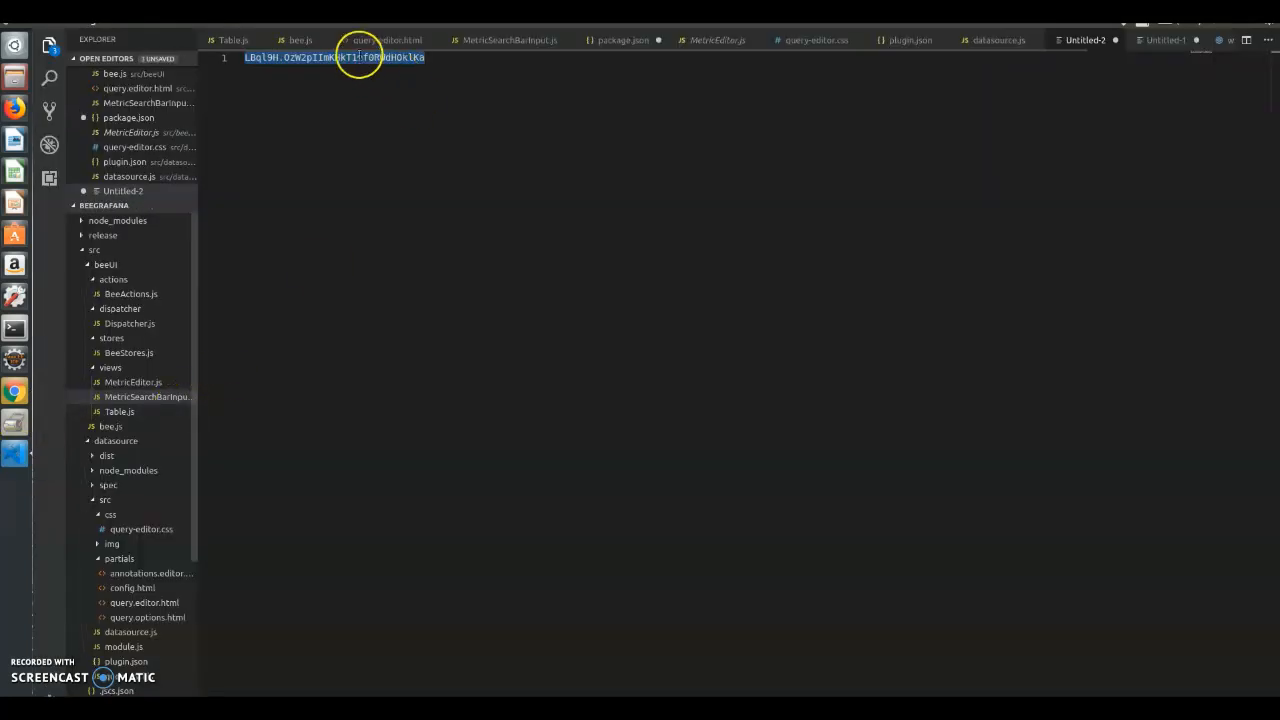
pyautogui.hotkey('alt', 'Tab')
pyautogui.click(451, 320)
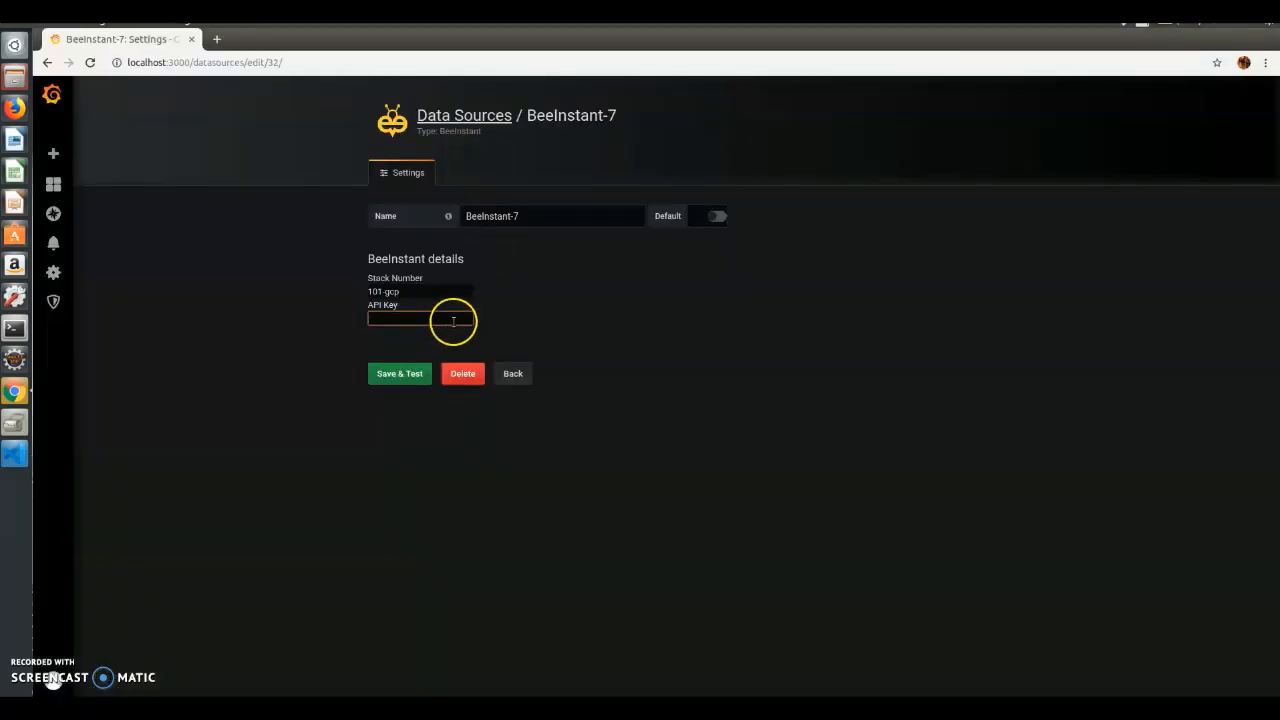
pyautogui.hotkey('ctrl', 'v')
pyautogui.click(391, 373)
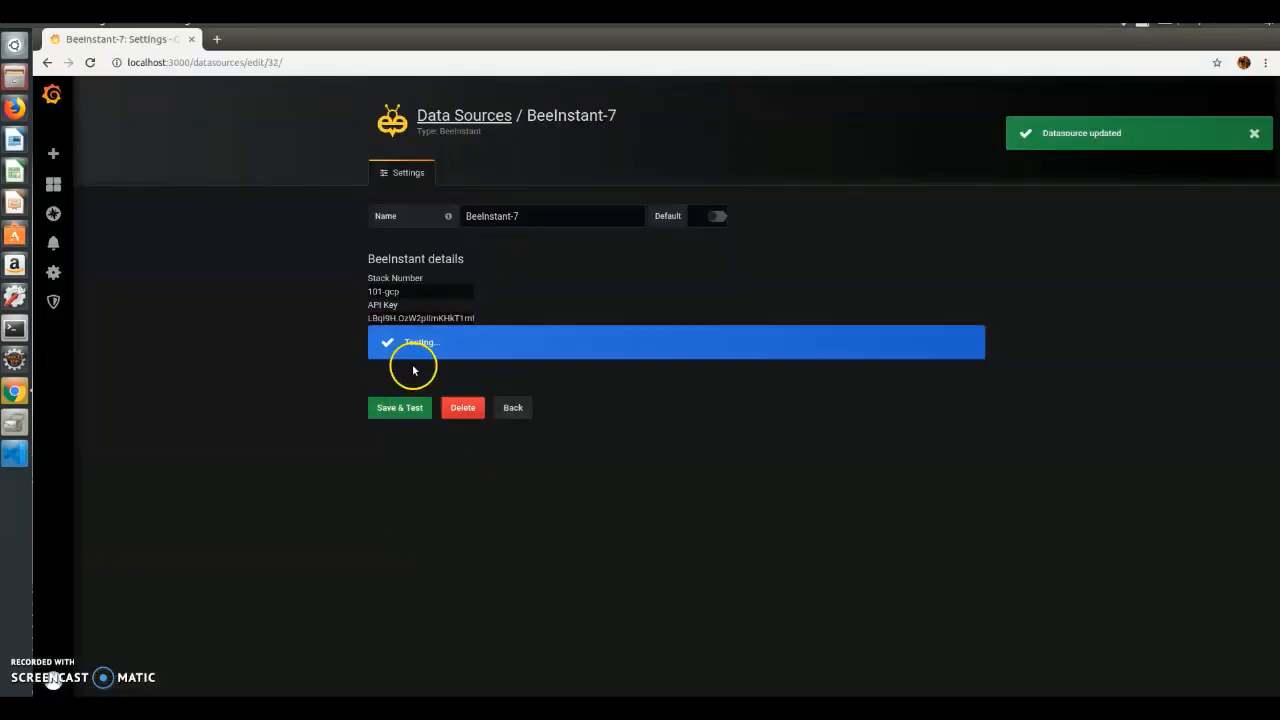
pyautogui.click(605, 322)
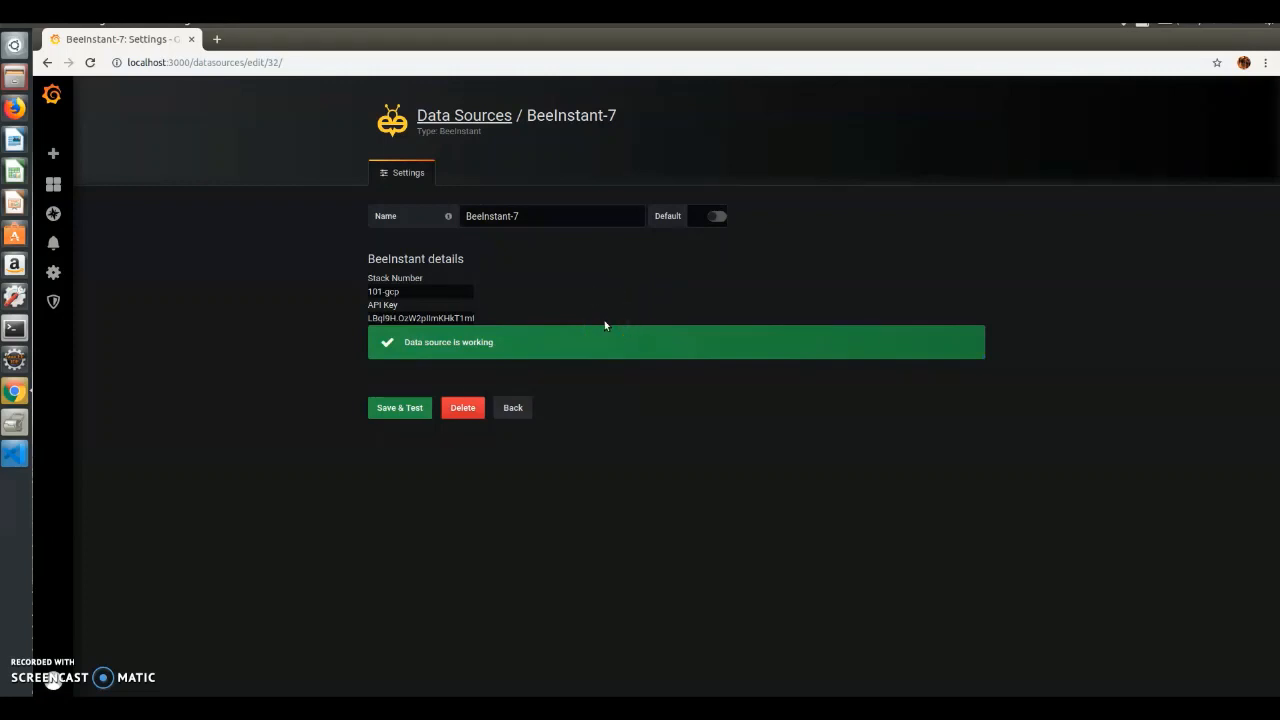
pyautogui.click(604, 323)
pyautogui.click(513, 407)
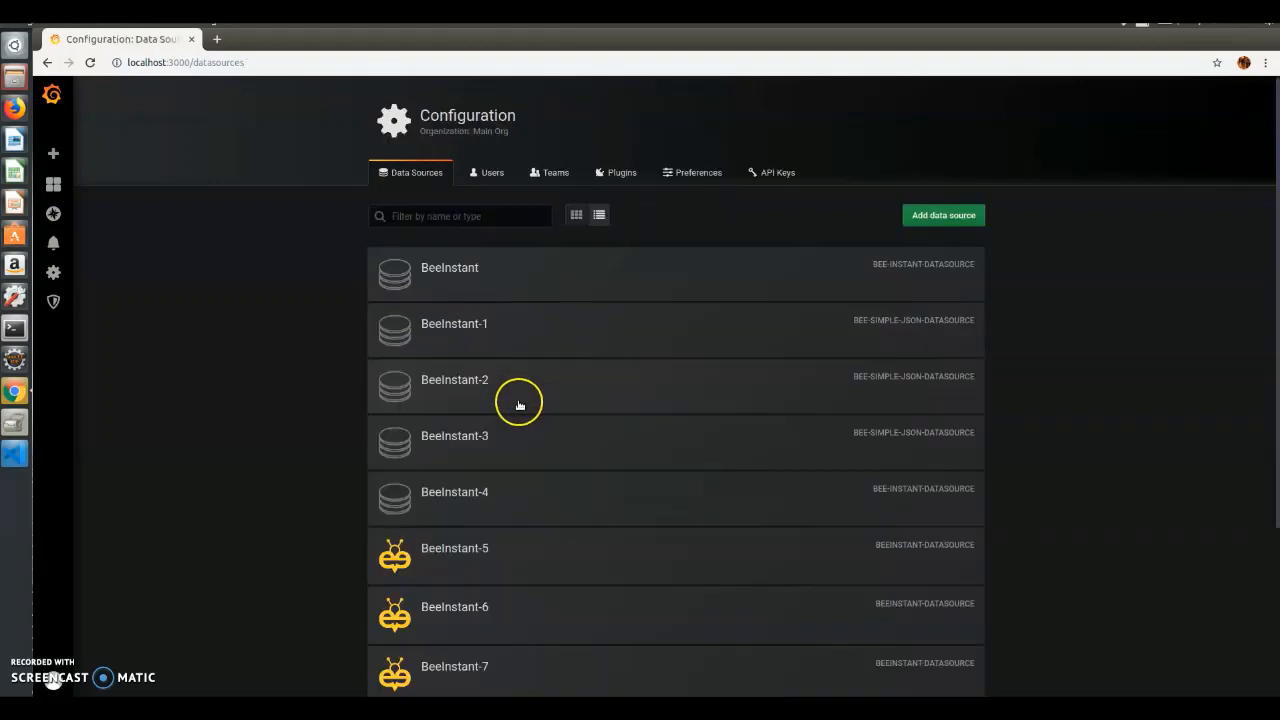
# Create a new dashboard and add a query panel to it.
pyautogui.click(53, 184)
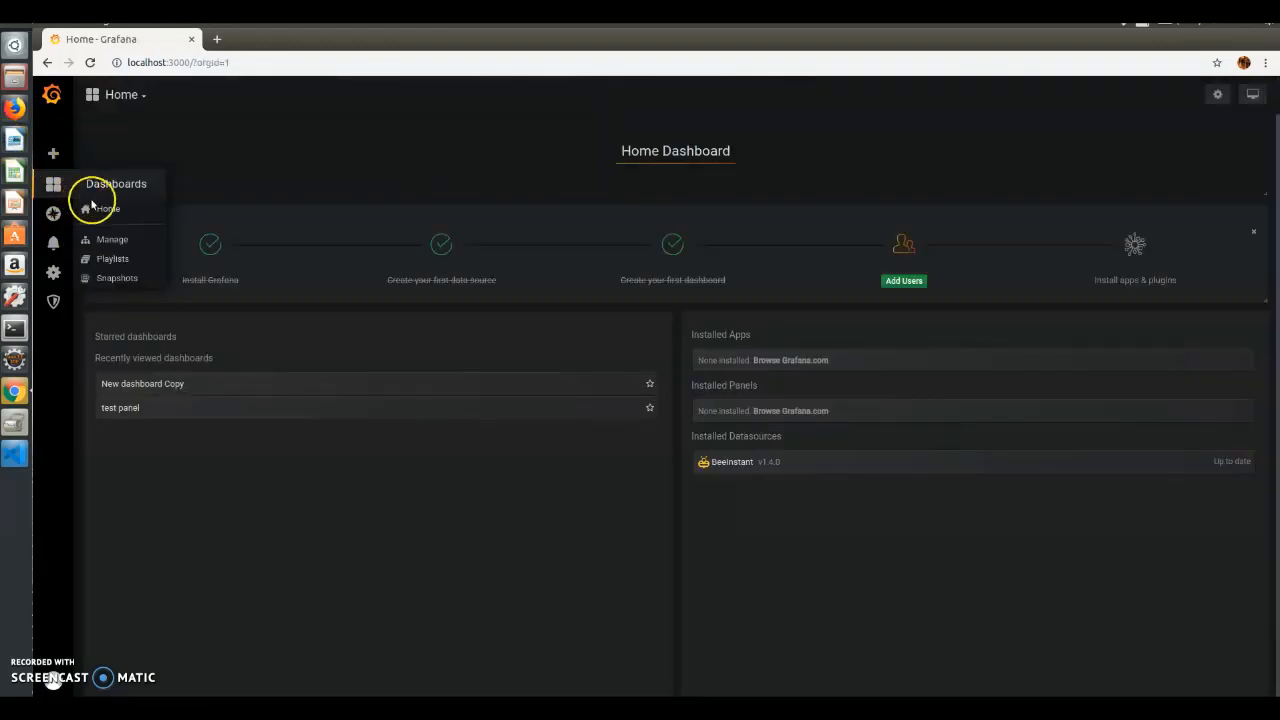
pyautogui.click(53, 154)
pyautogui.click(309, 245)
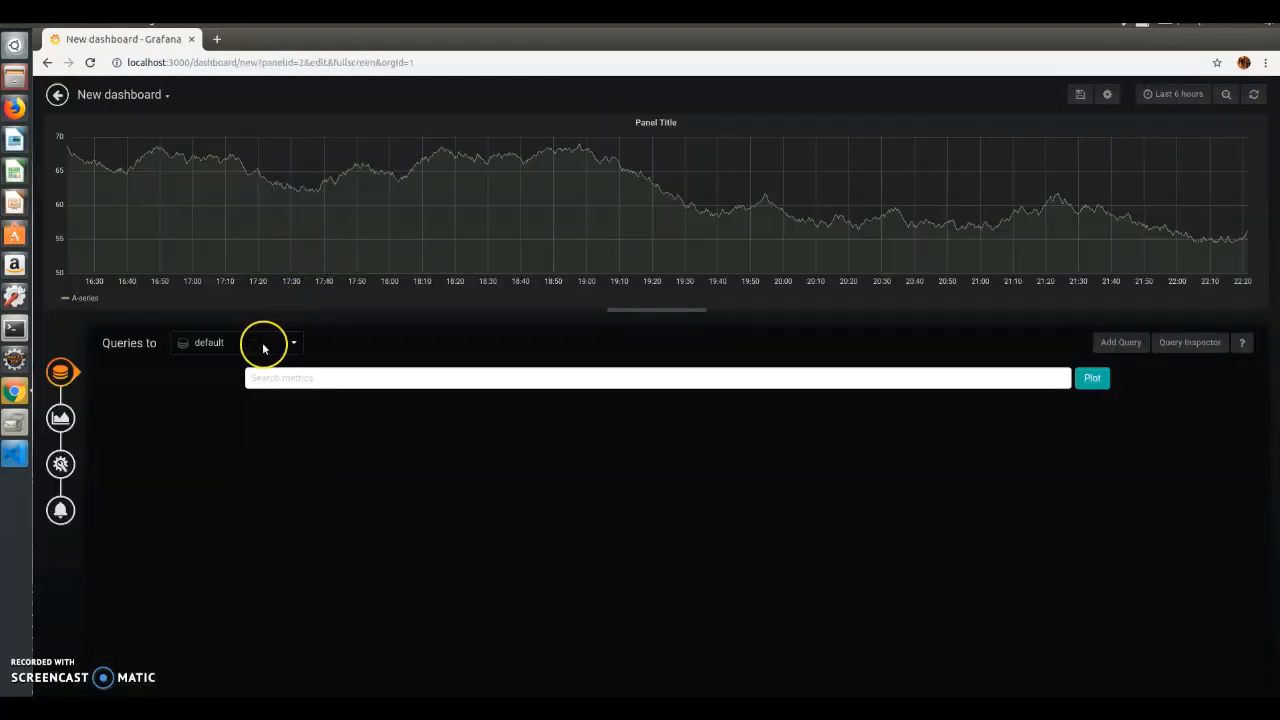
# Set the new panel's query data source to BeeInstant-7.
pyautogui.click(265, 344)
pyautogui.click(243, 407)
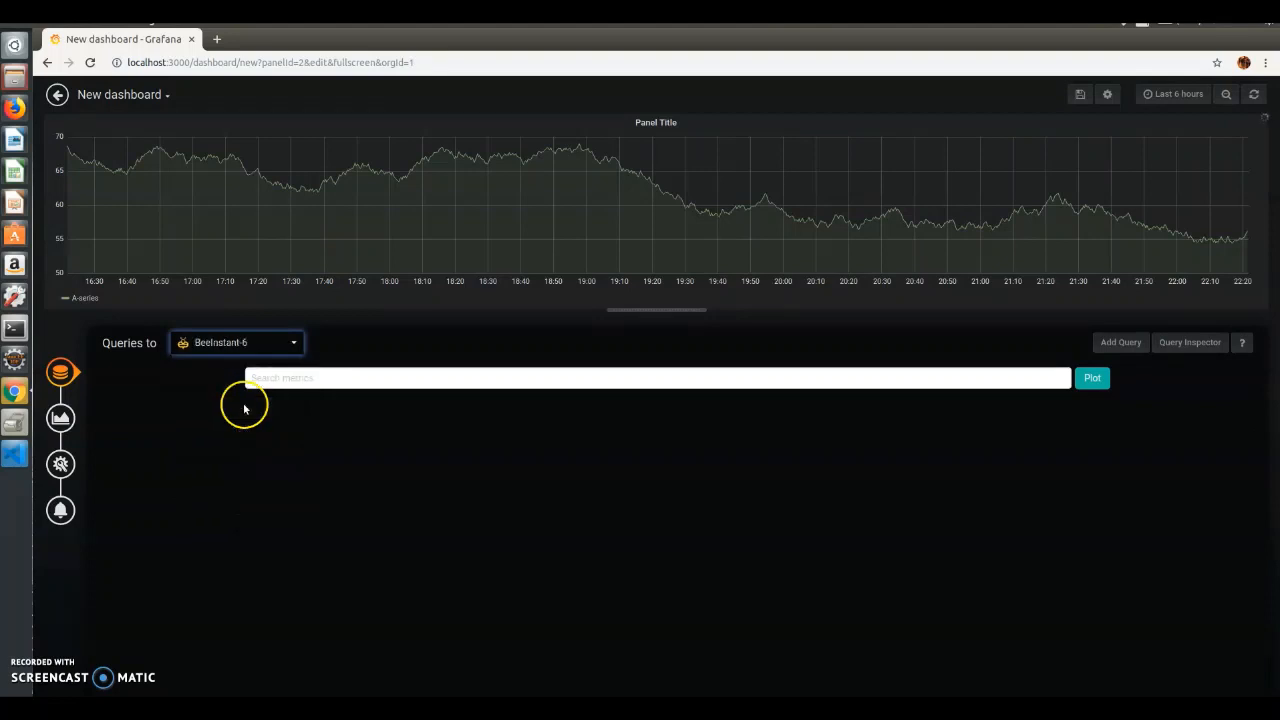
pyautogui.click(266, 343)
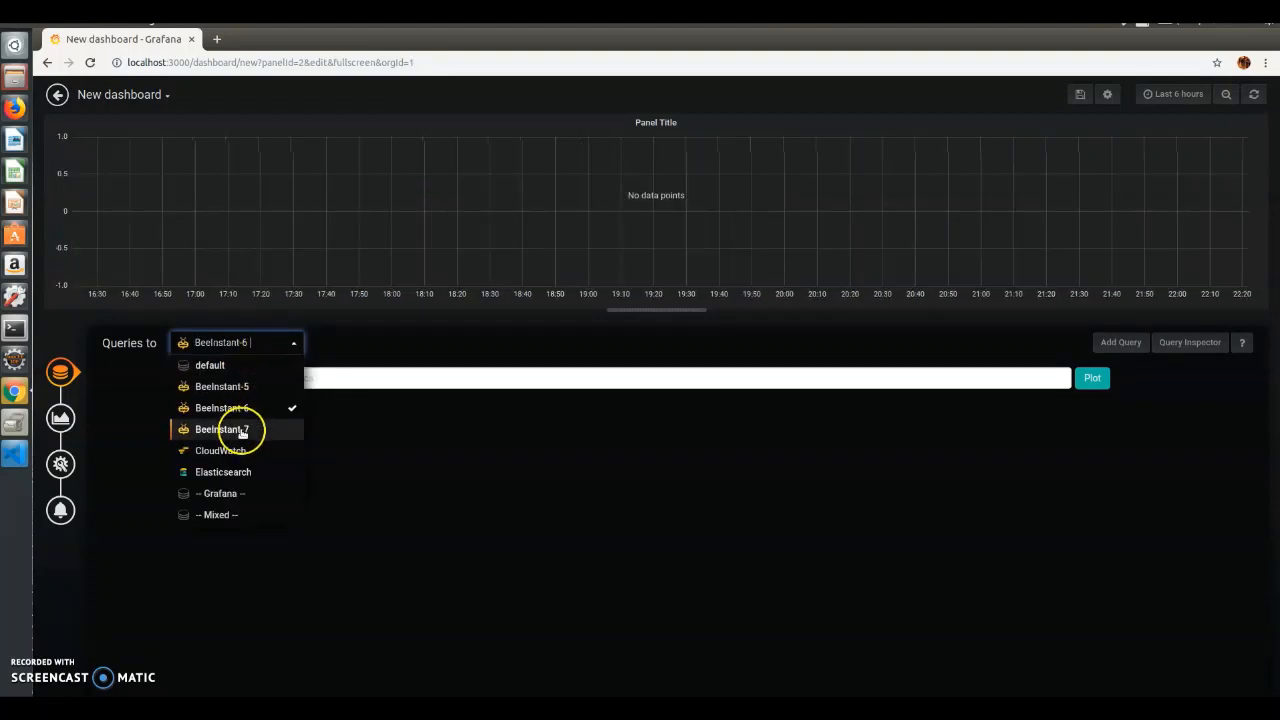
pyautogui.click(246, 425)
# Check the metric suggestions offered by the panel's metric search.
pyautogui.click(253, 374)
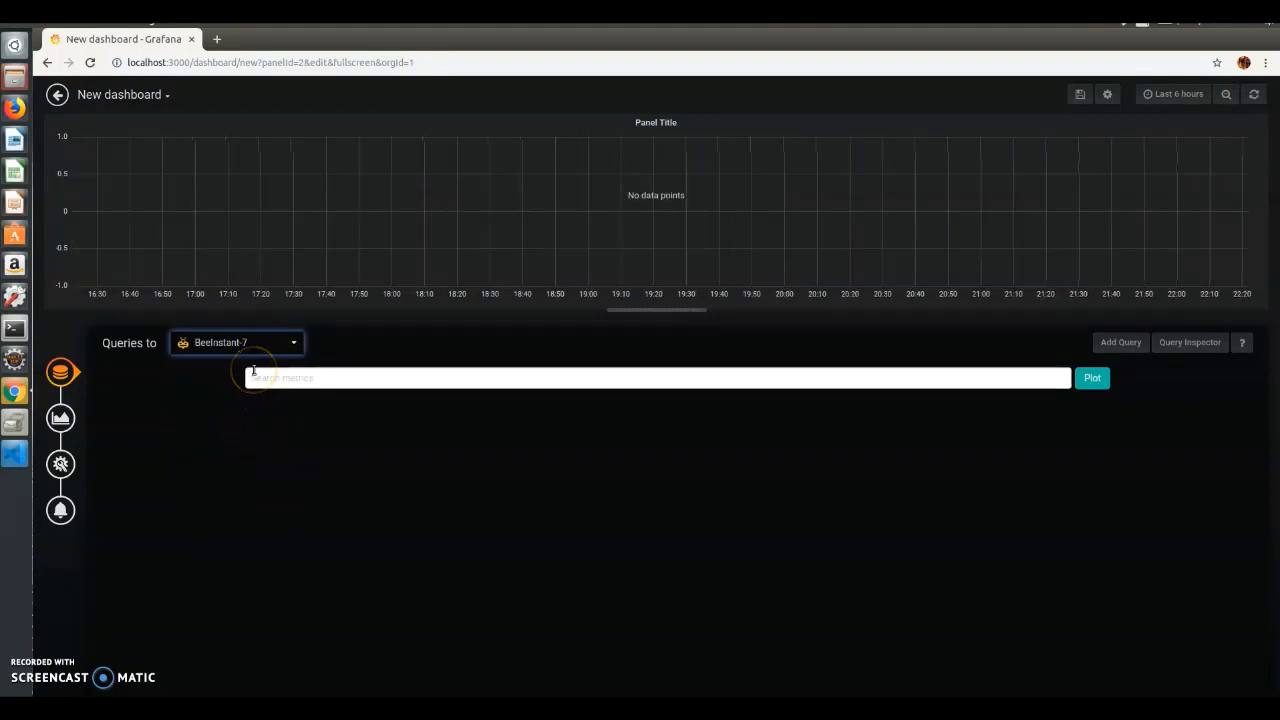
pyautogui.click(292, 379)
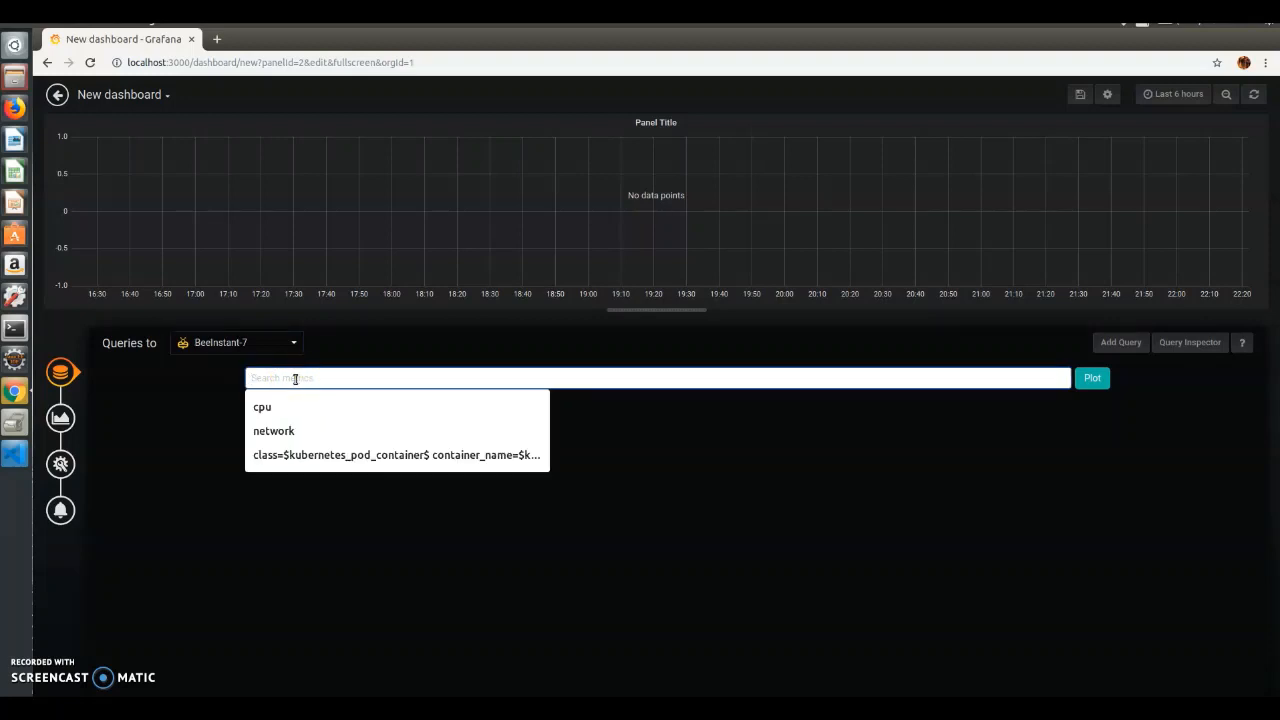
pyautogui.click(133, 498)
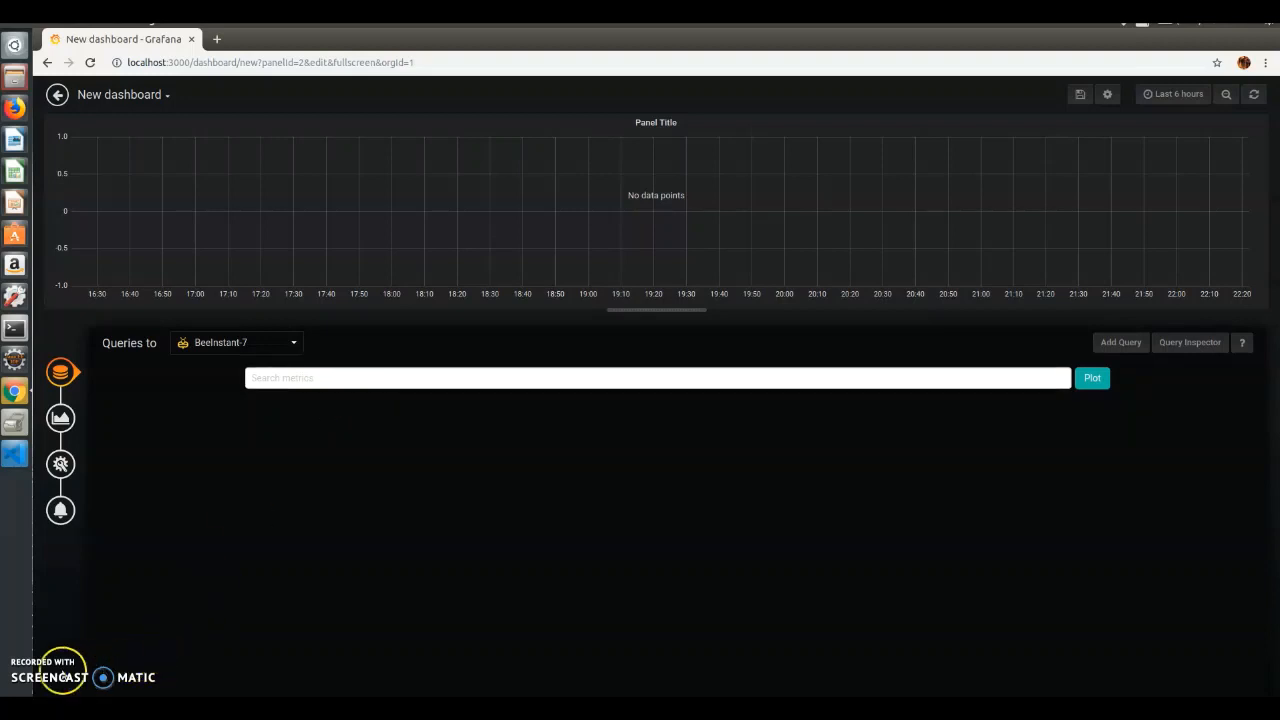
# Search the BeeInstant metrics for cpu and look through the list of matching metrics.
pyautogui.click(489, 379)
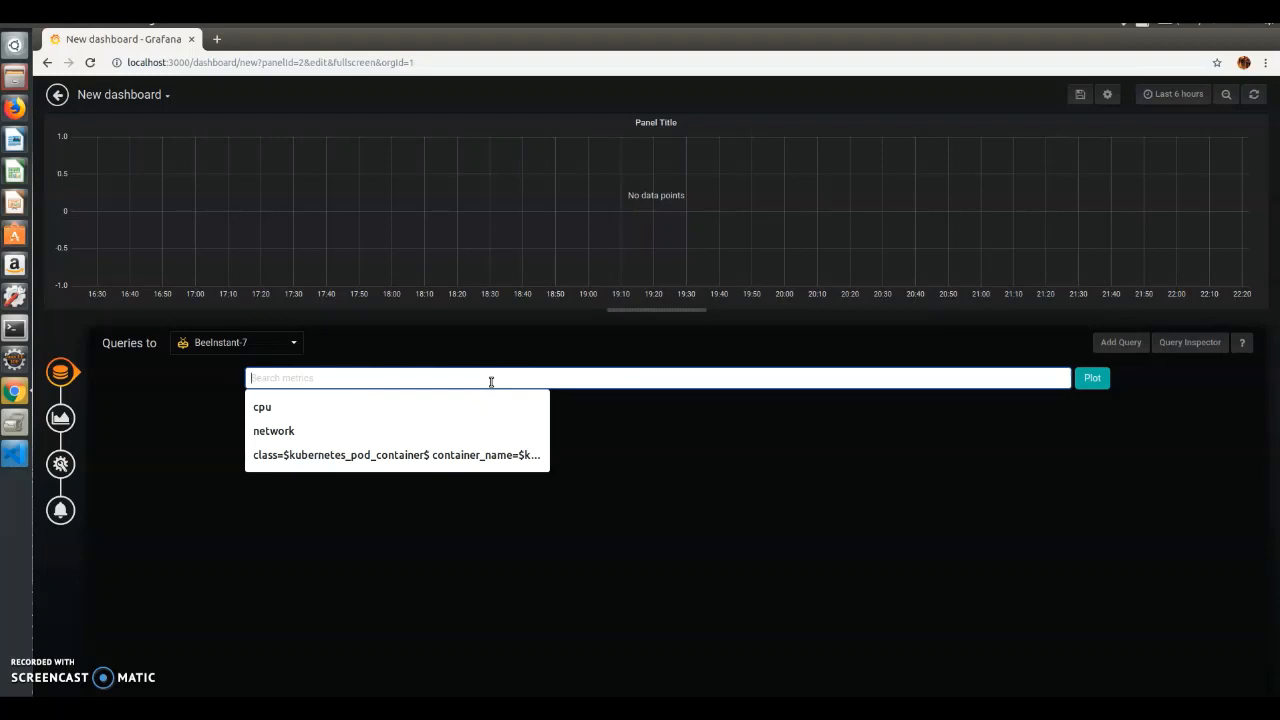
pyautogui.write('cpu')
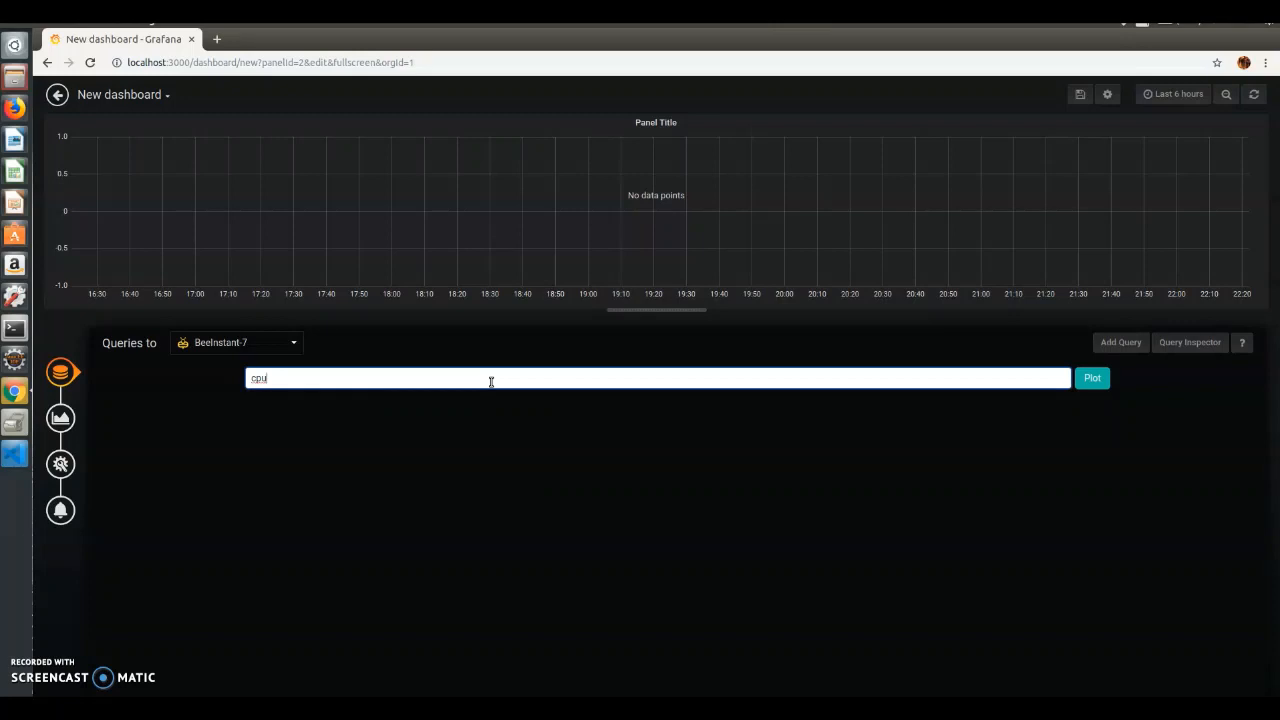
pyautogui.click(532, 386)
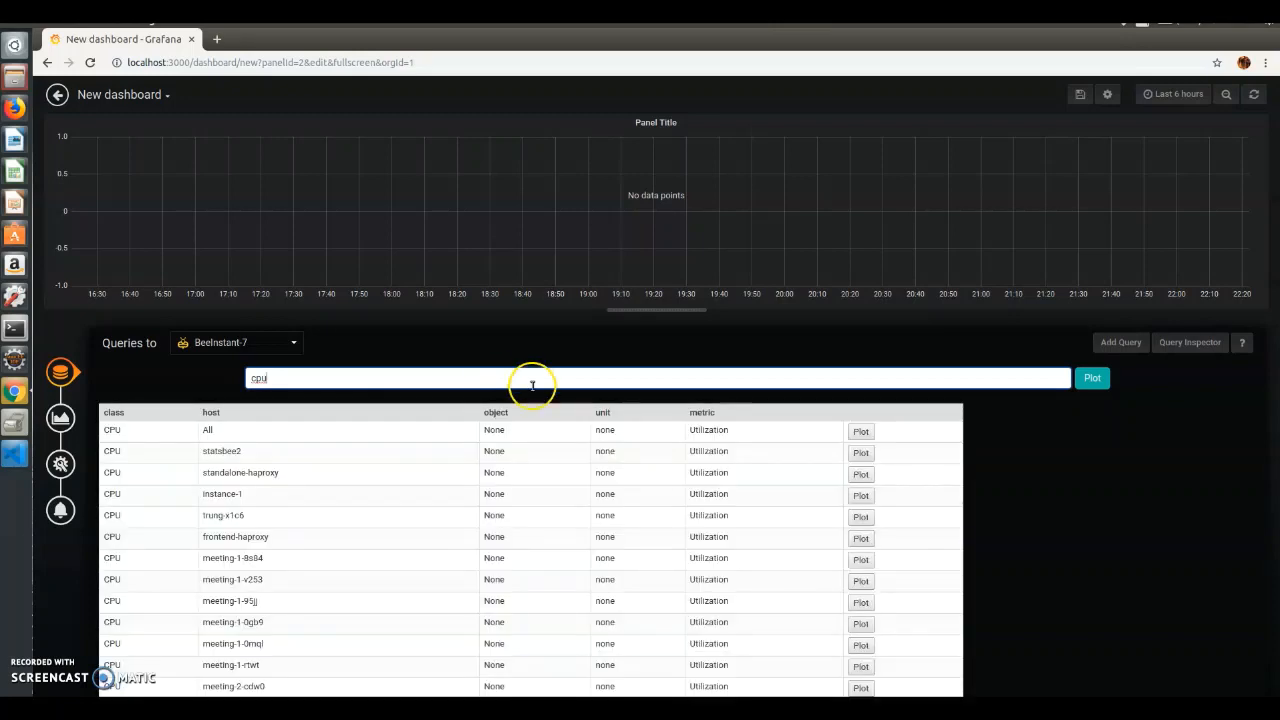
pyautogui.scroll(-5, 560, 438)
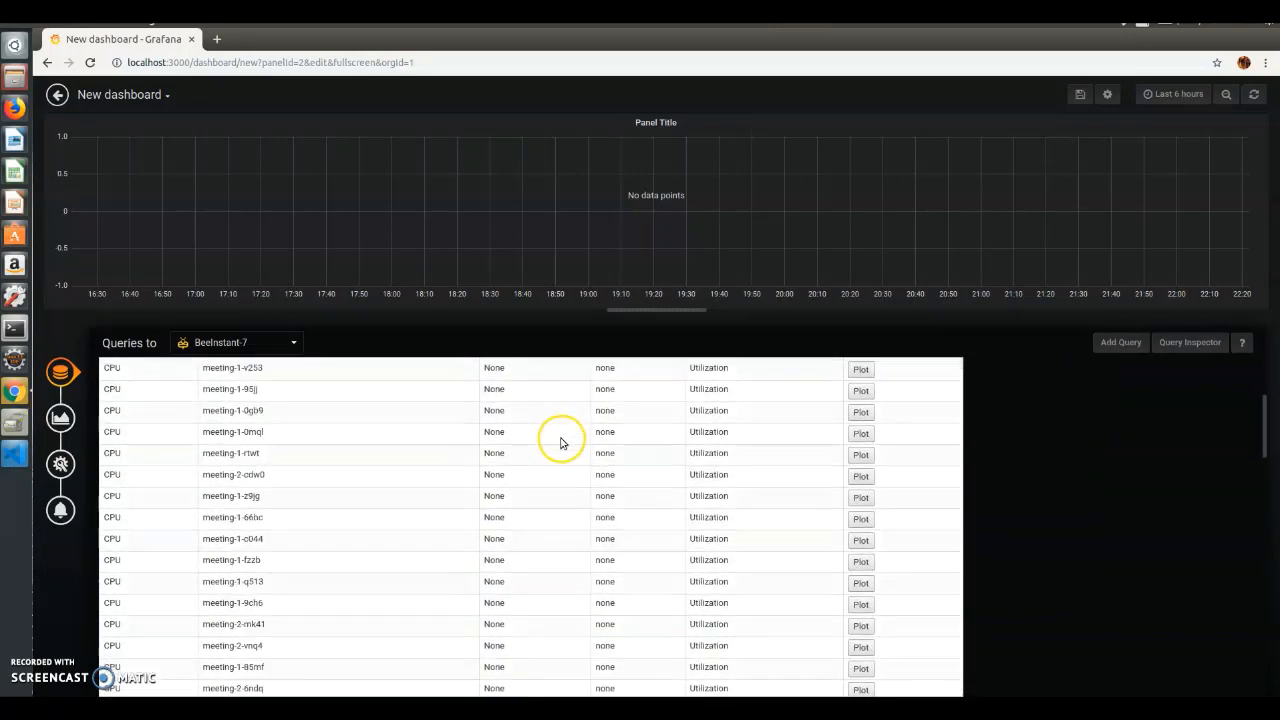
pyautogui.scroll(-10, 560, 443)
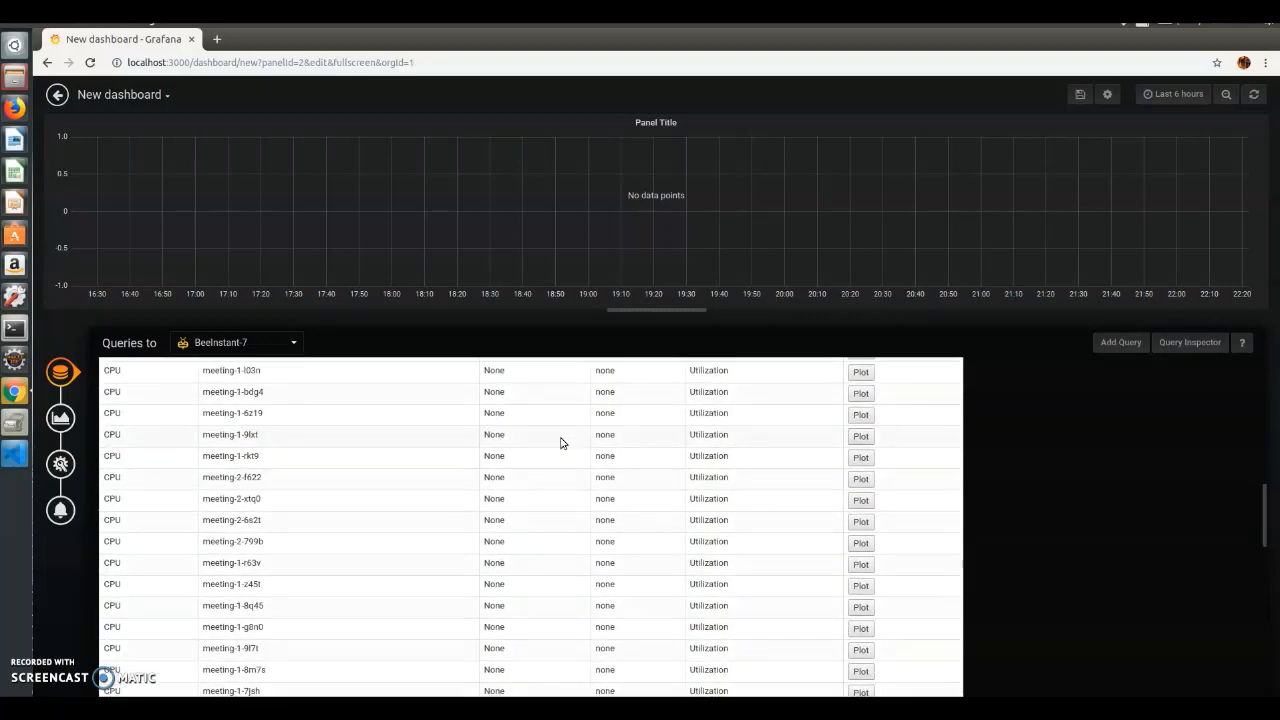
pyautogui.scroll(-10, 560, 443)
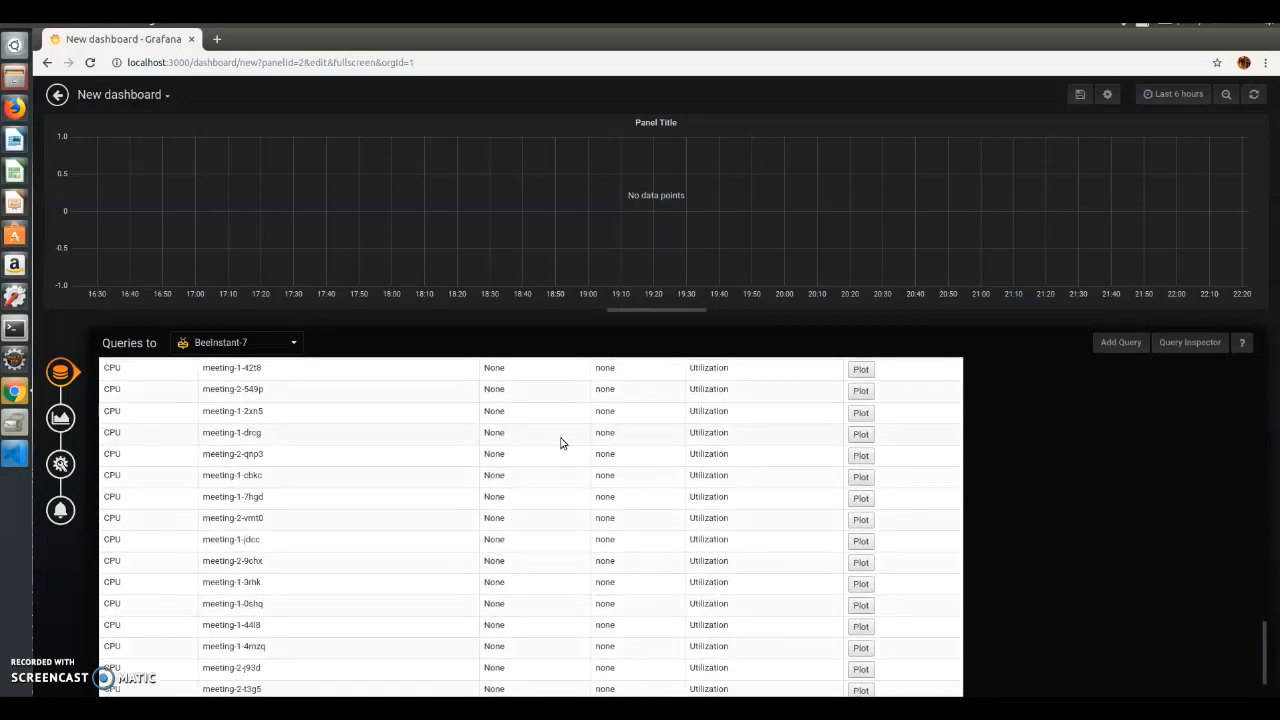
pyautogui.scroll(-5, 560, 443)
pyautogui.scroll(20, 560, 443)
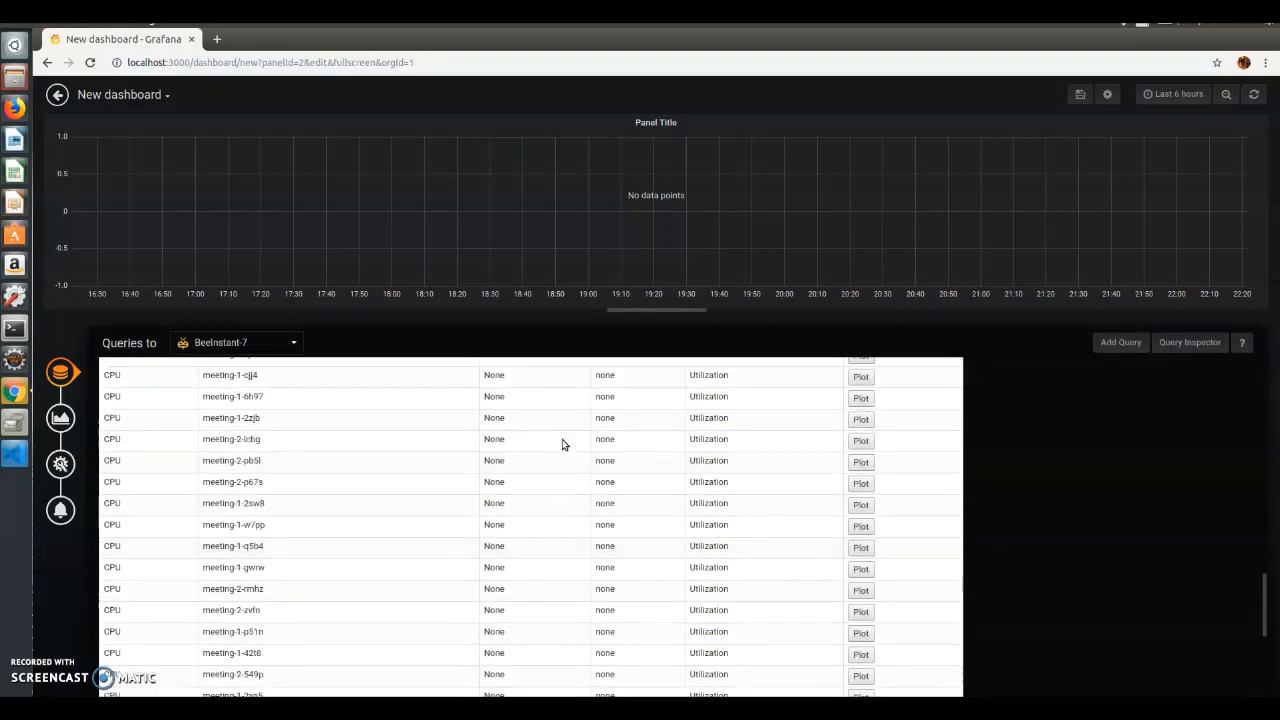
pyautogui.scroll(2, 563, 449)
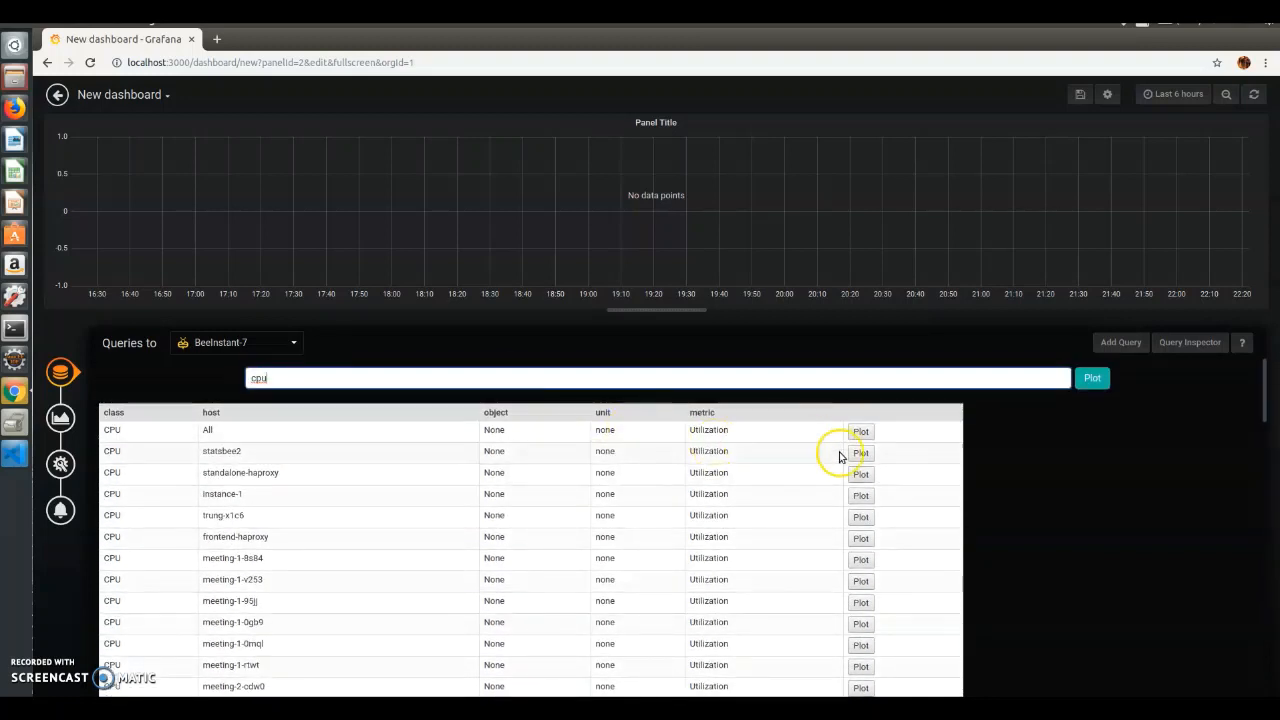
# Plot the CPU Utilization metrics of hosts trung-x1c6 and instance-1 in the panel and review their query settings.
pyautogui.click(860, 517)
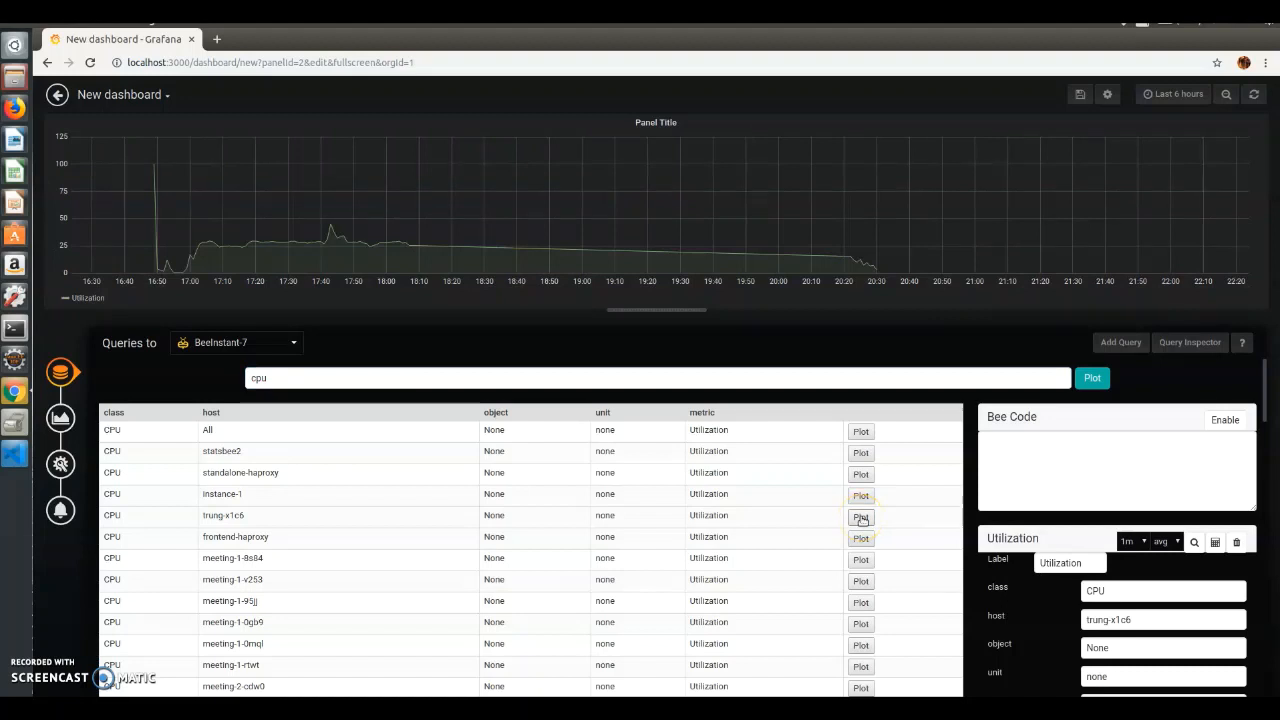
pyautogui.click(866, 495)
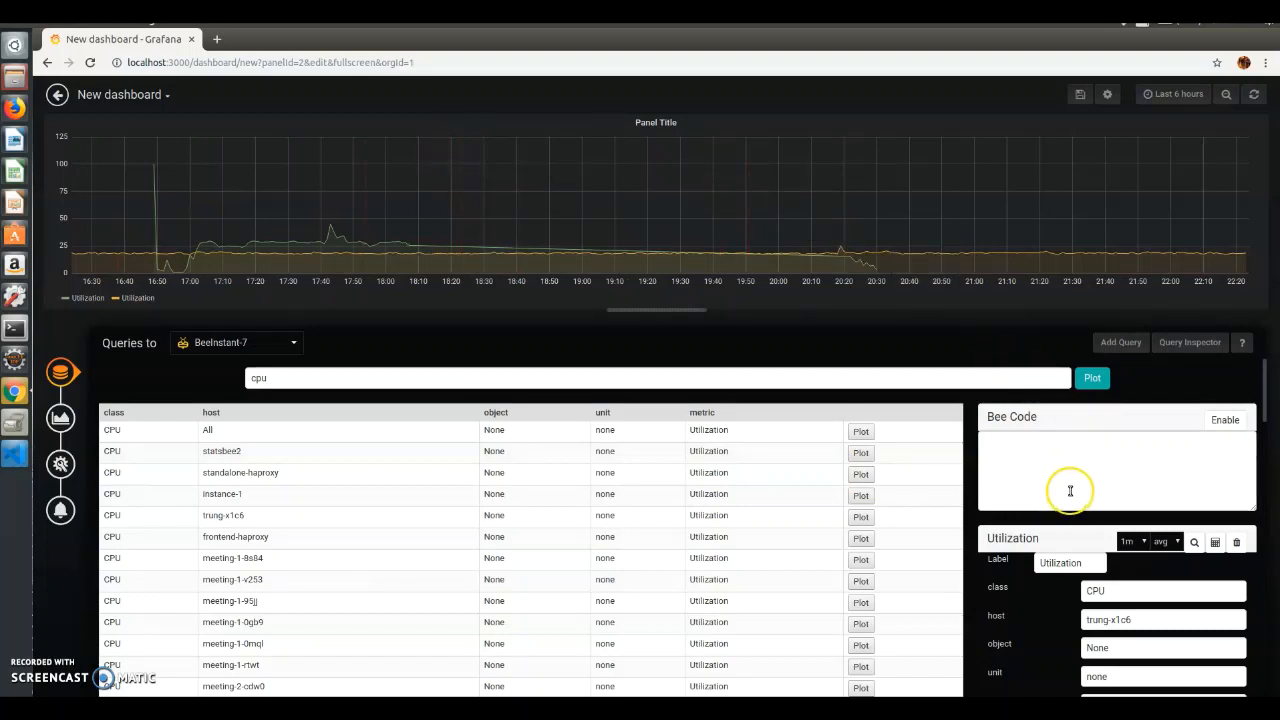
pyautogui.scroll(-2, 1070, 488)
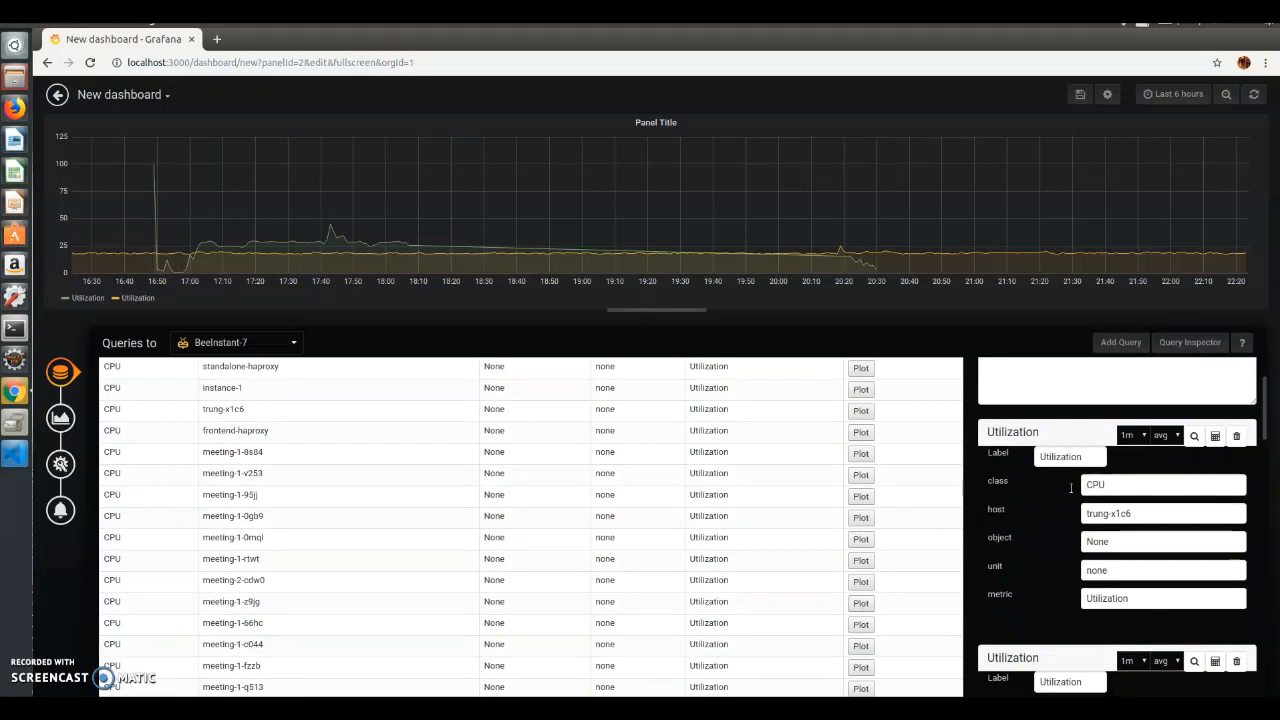
pyautogui.scroll(2, 1070, 488)
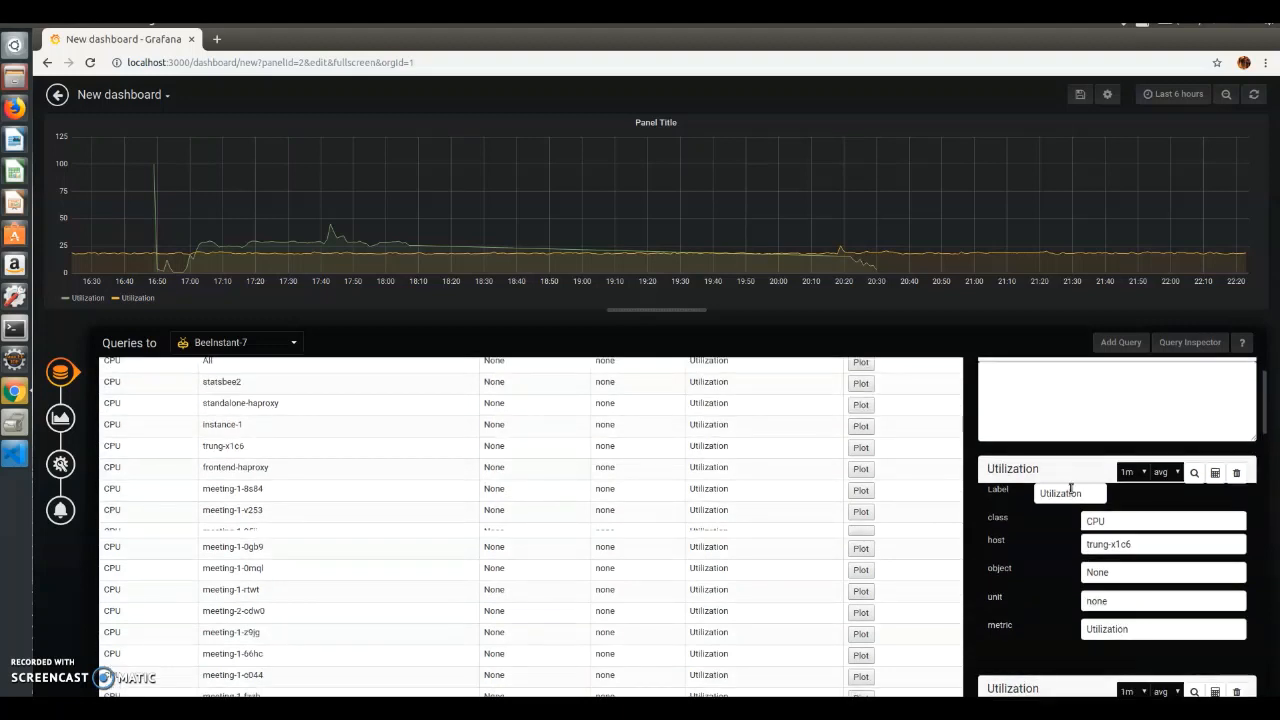
pyautogui.scroll(-2, 1070, 488)
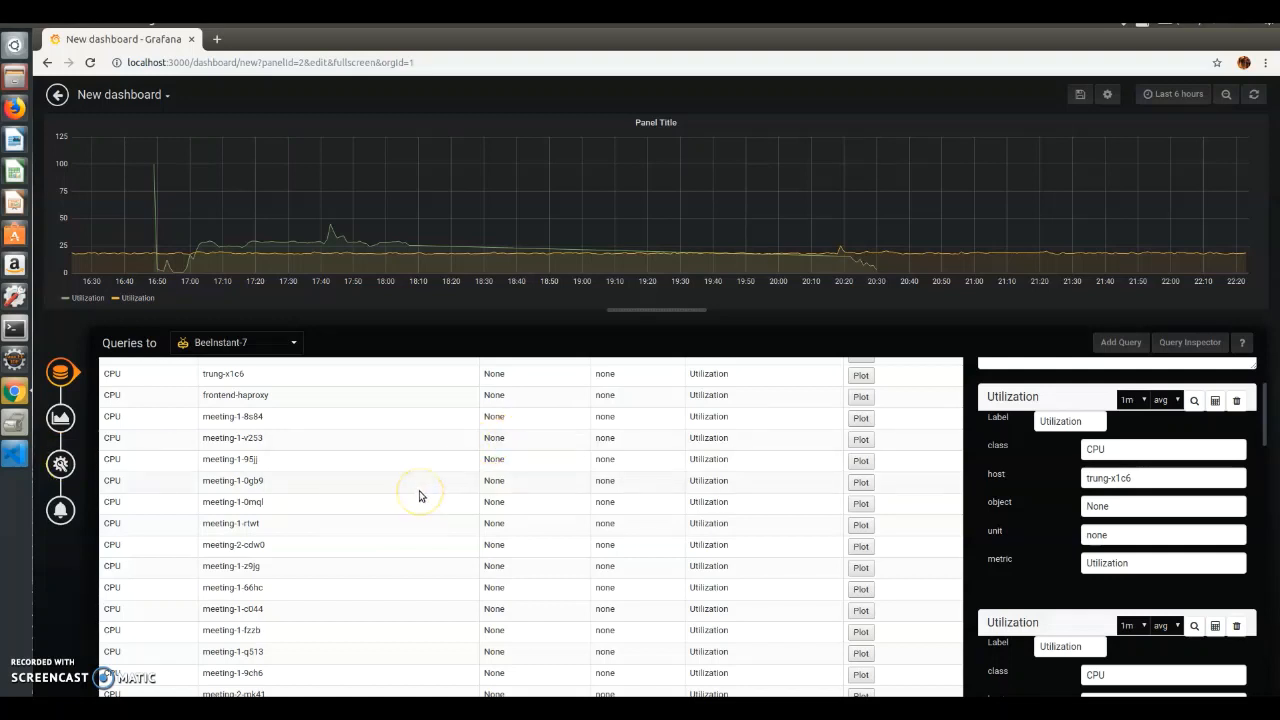
pyautogui.scroll(3, 420, 495)
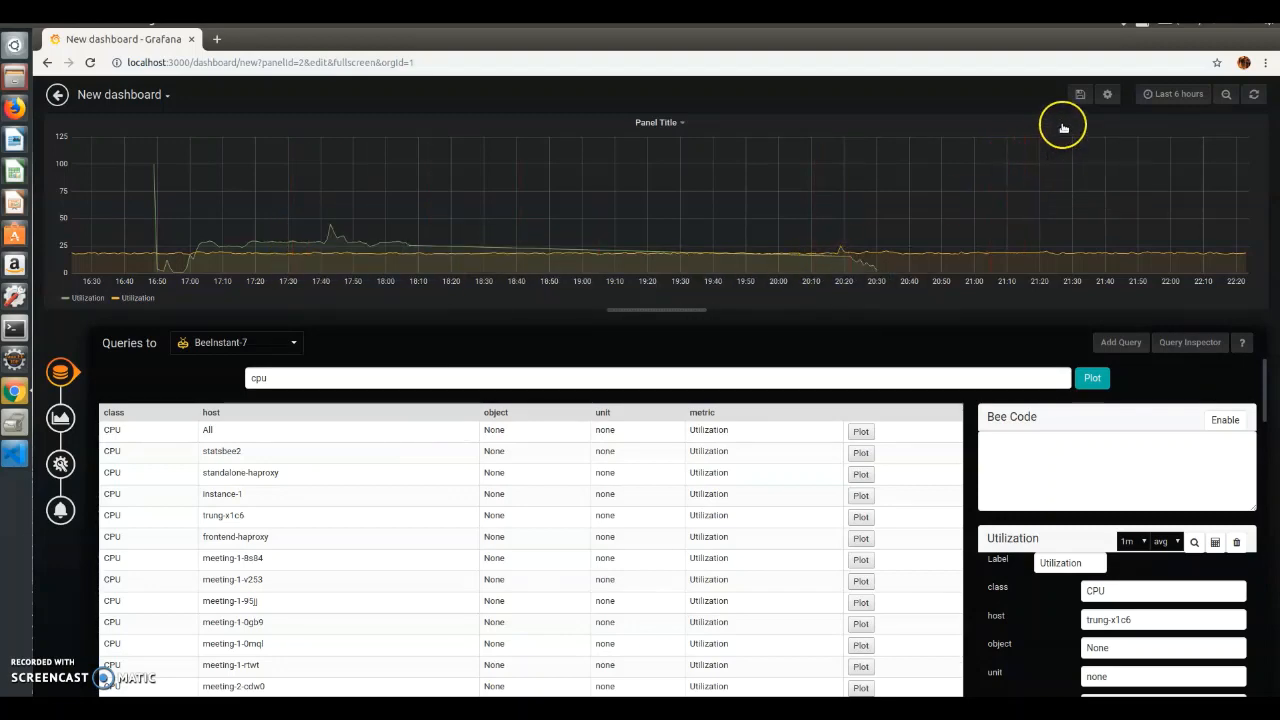
# Save the dashboard as New dashboard Copy in the General folder.
pyautogui.click(1082, 94)
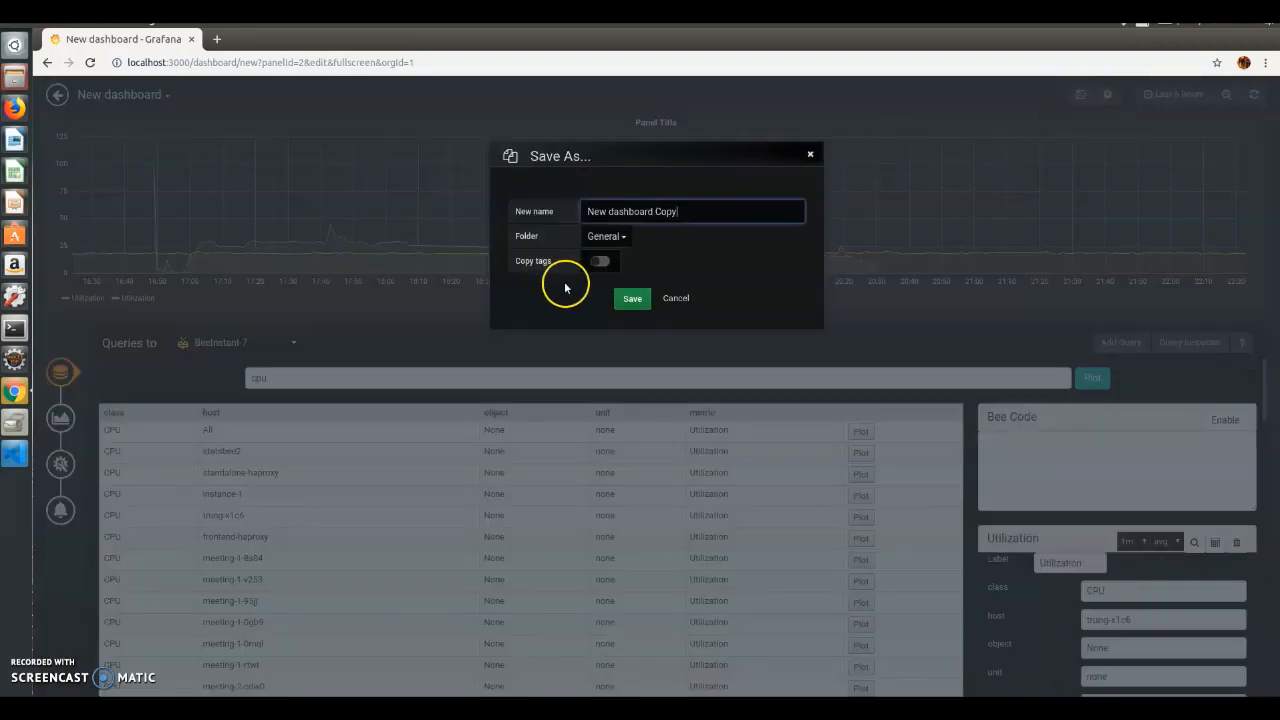
pyautogui.click(621, 302)
pyautogui.click(629, 289)
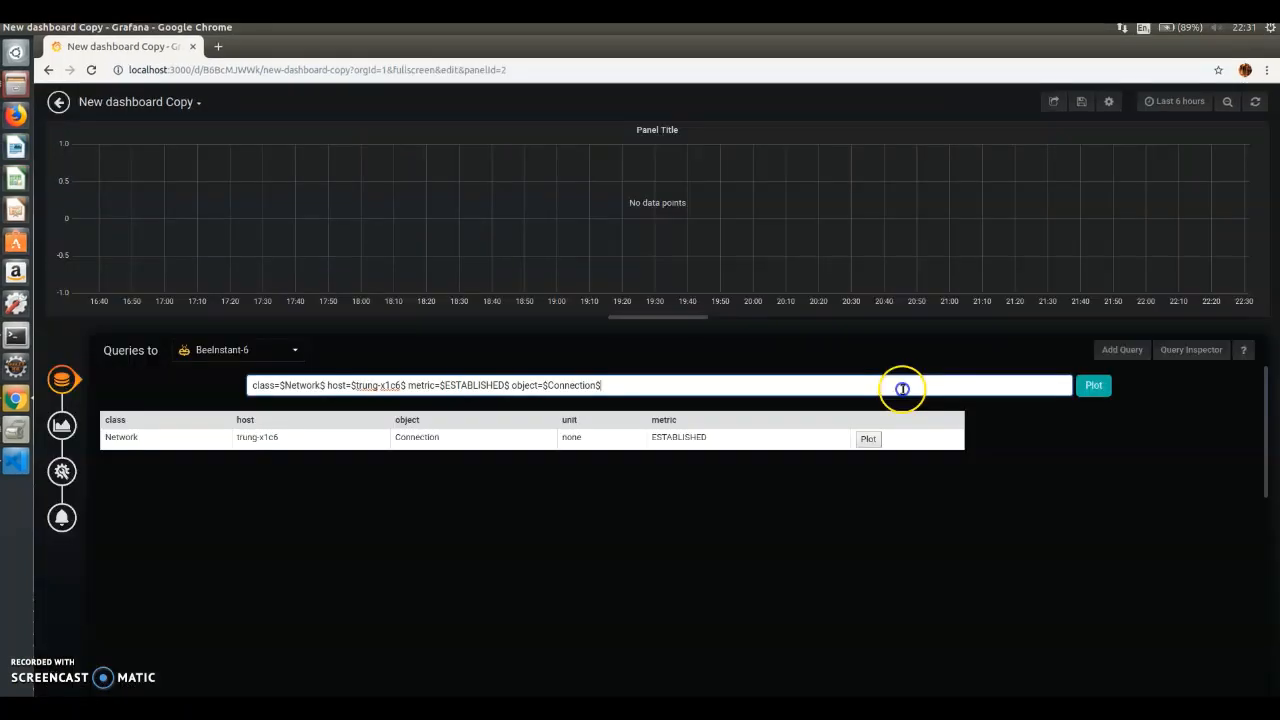
# Replace the existing metric search text with network and run the search.
pyautogui.hotkey('ctrl', 'a')
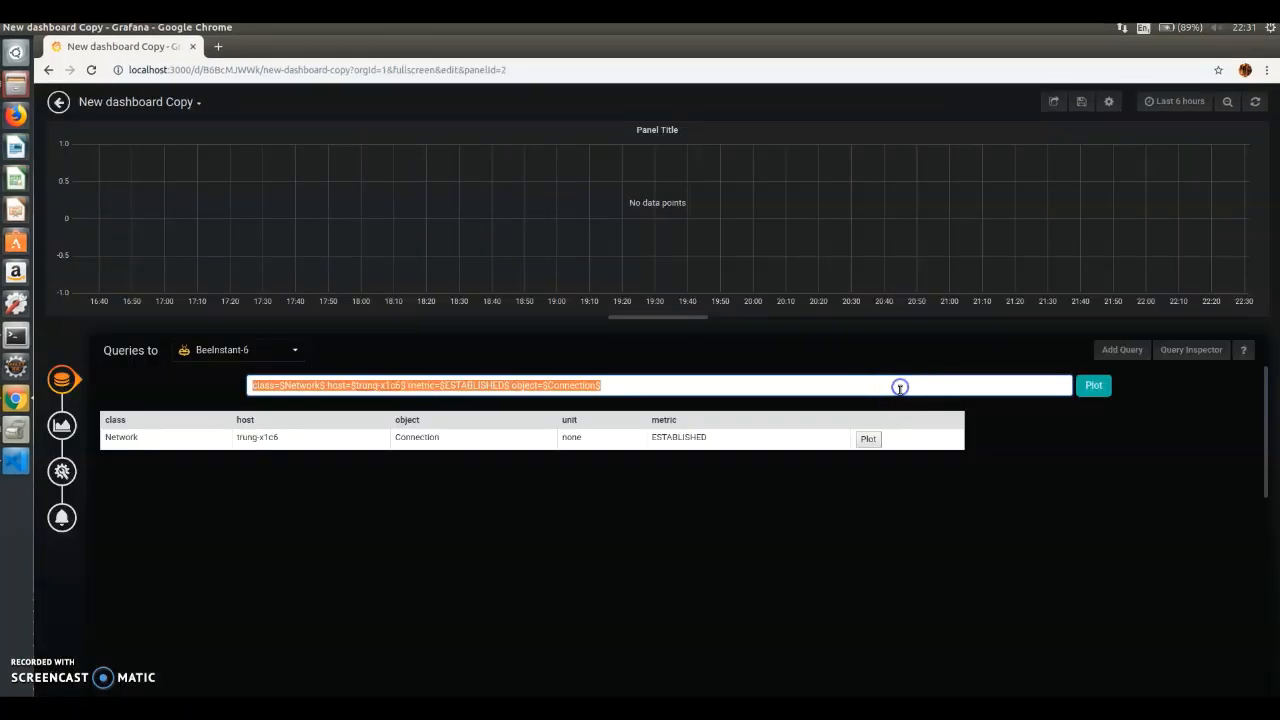
pyautogui.press('BackSpace')
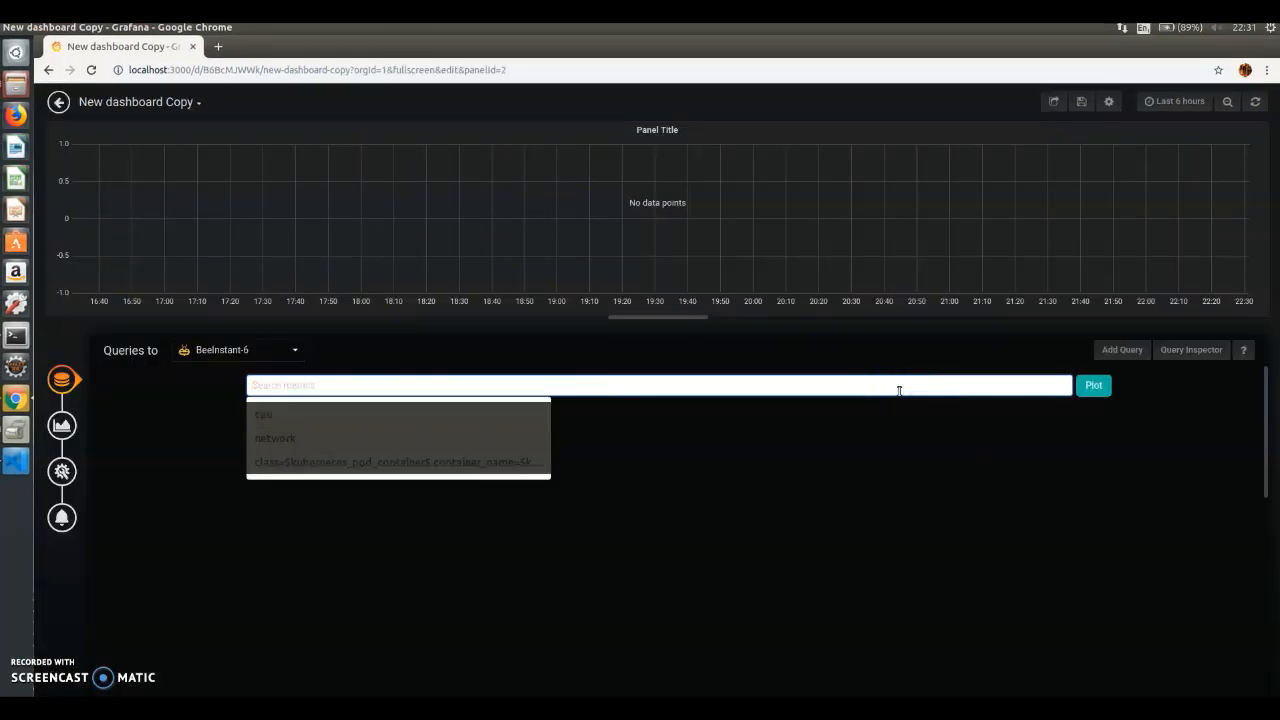
pyautogui.click(847, 512)
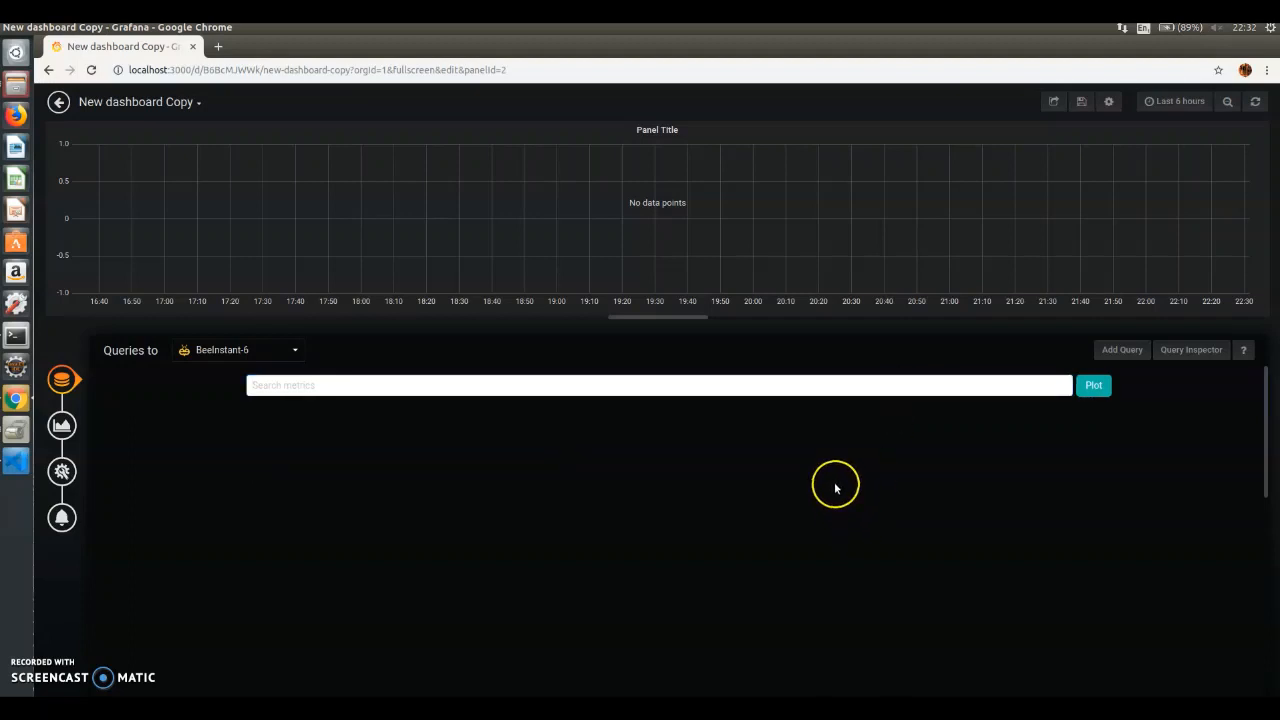
pyautogui.click(593, 477)
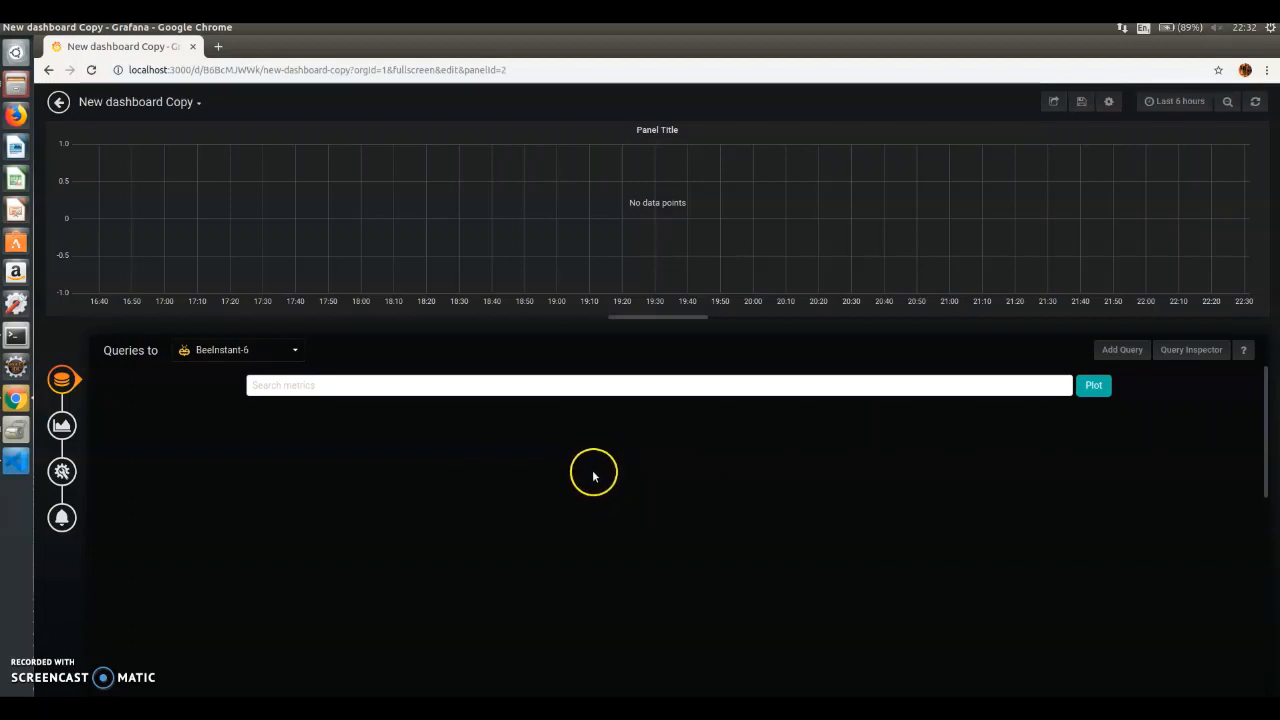
pyautogui.click(494, 386)
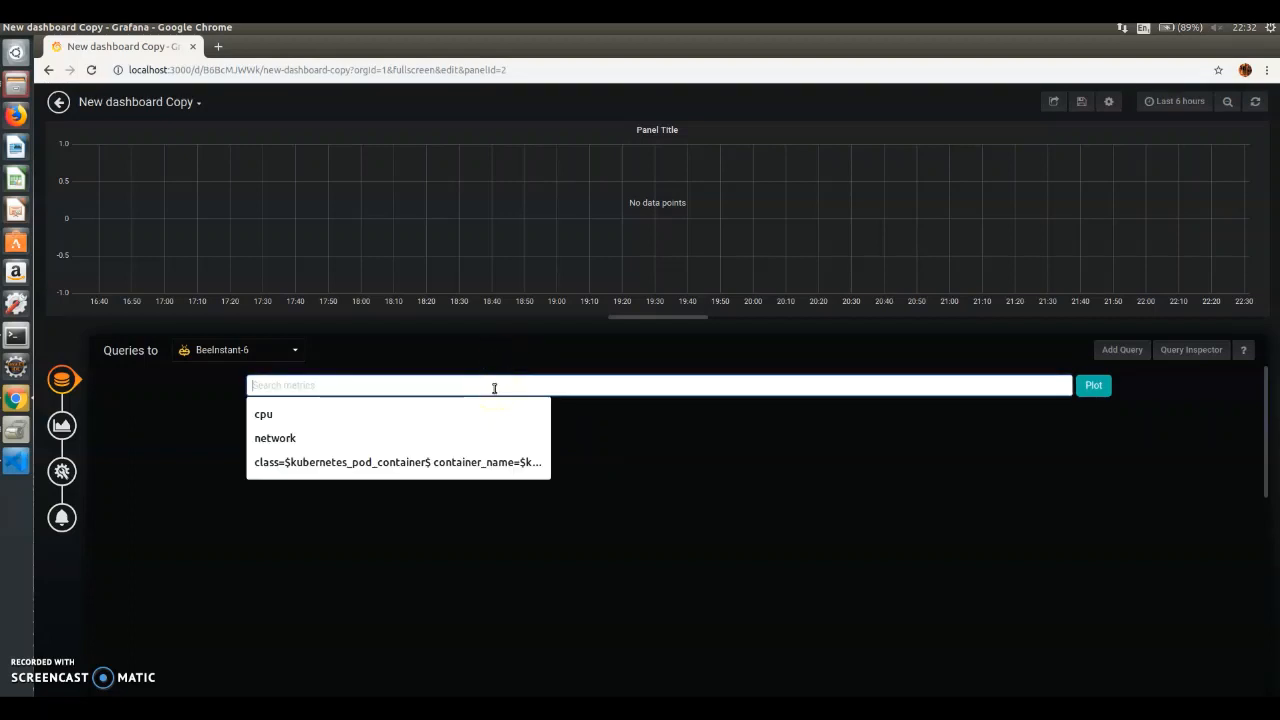
pyautogui.write('netwo')
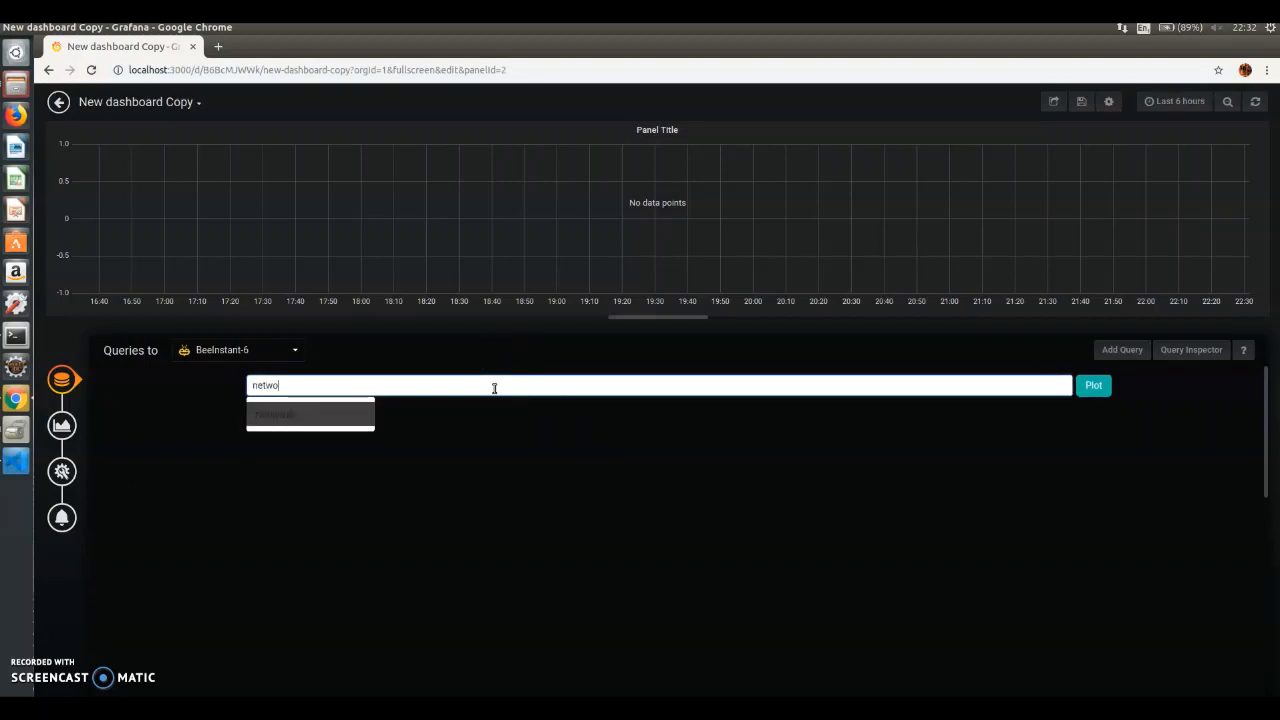
pyautogui.write('rk')
pyautogui.press('Return')
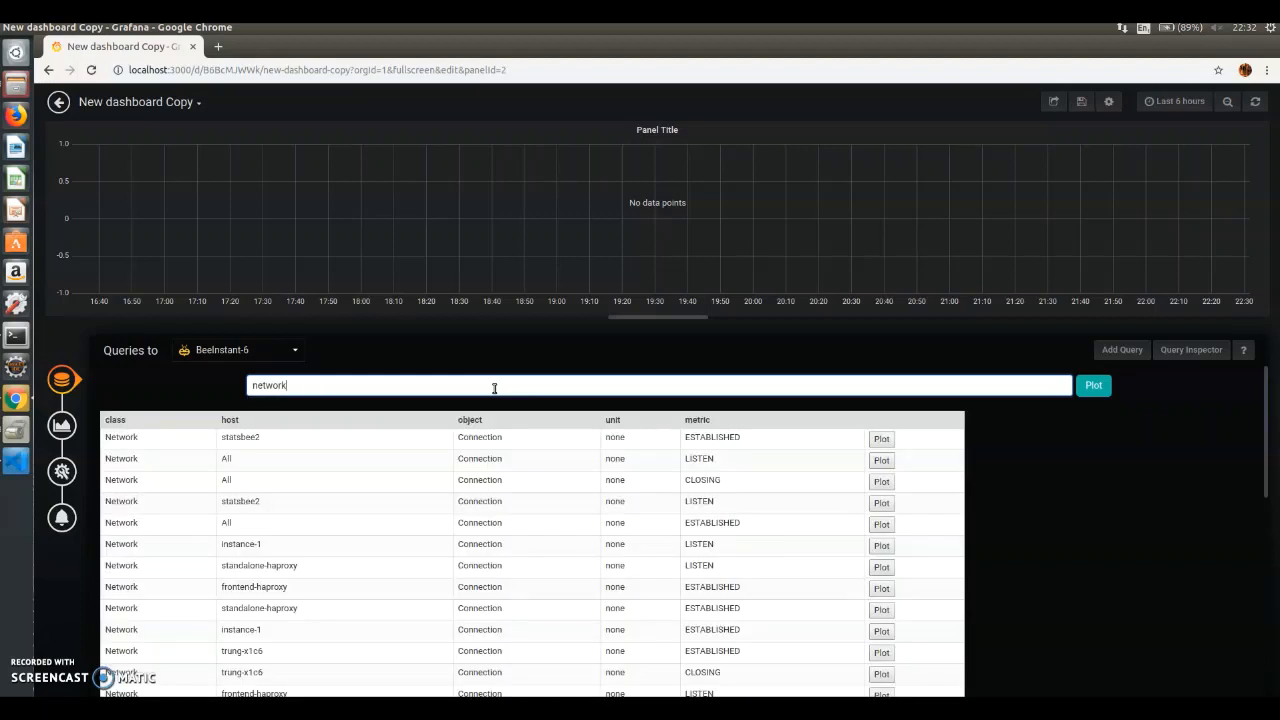
# Plot the Network Connection metrics LISTEN for statsbee2, ESTABLISHED for All and ESTABLISHED for frontend-haproxy.
pyautogui.click(881, 503)
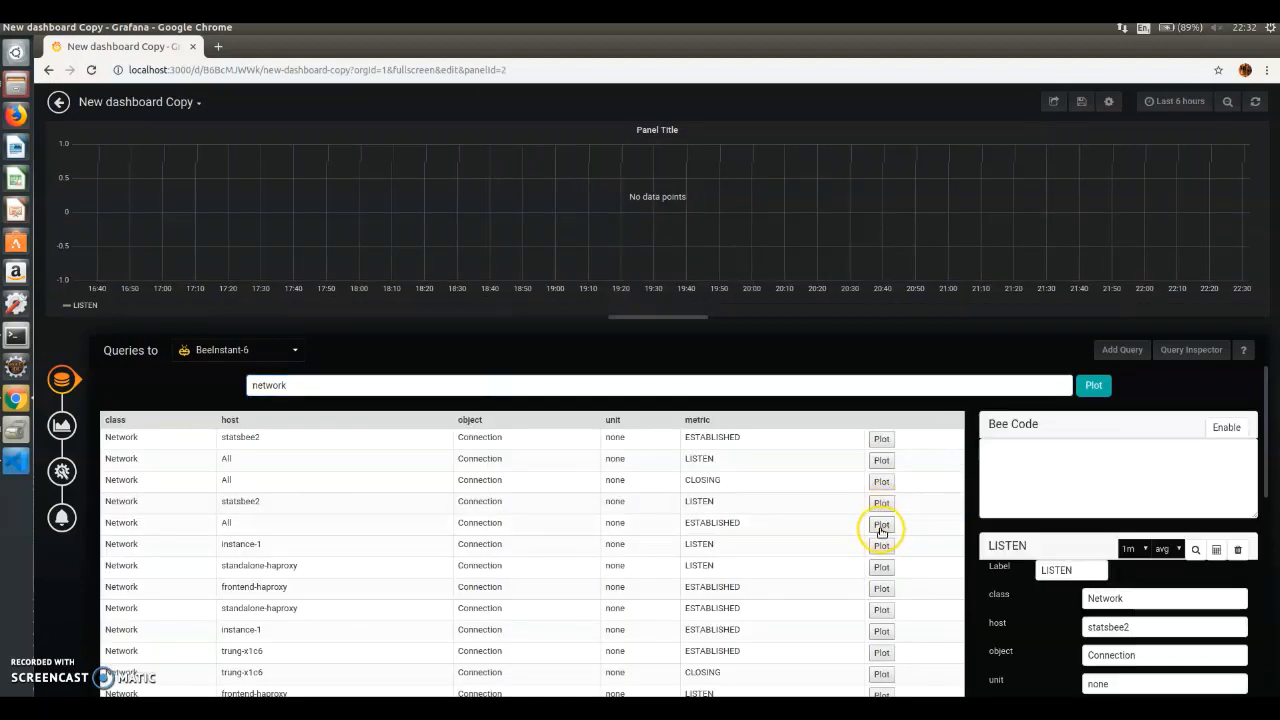
pyautogui.click(881, 526)
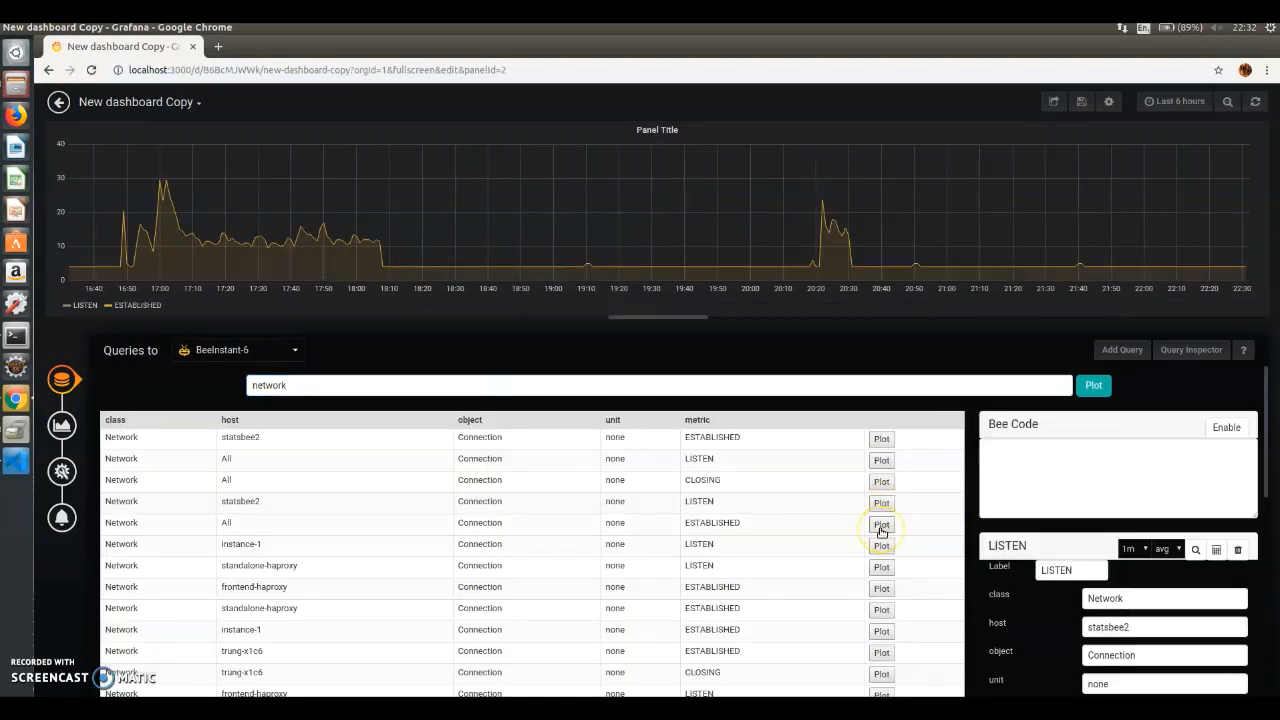
pyautogui.click(879, 589)
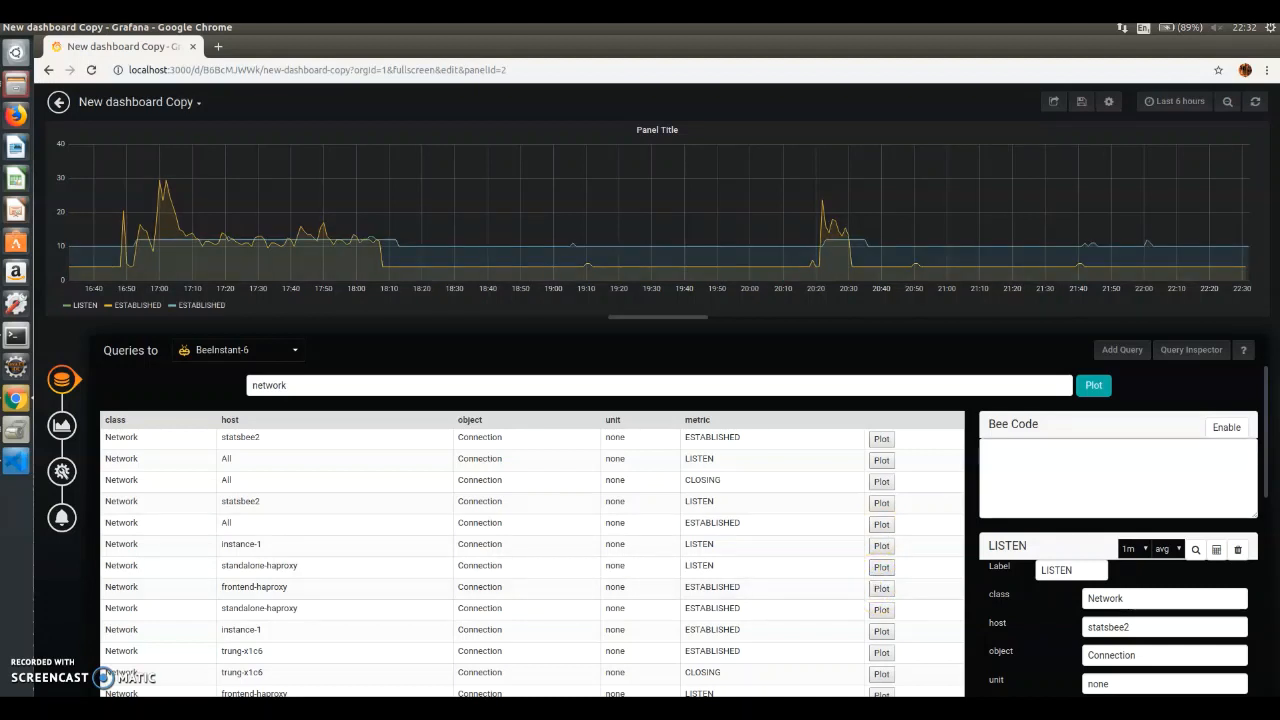
# Change the label of the plotted LISTEN metric to LISTEN-statsbee2.
pyautogui.scroll(-3, 1230, 450)
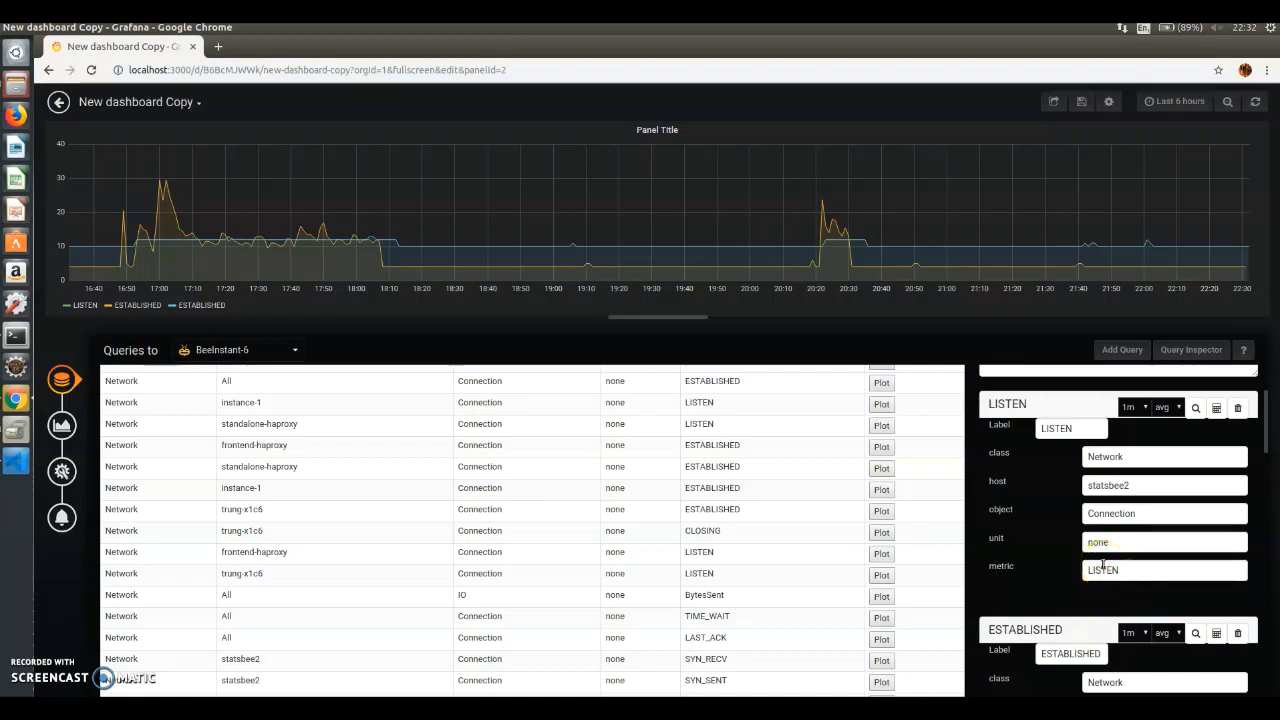
pyautogui.click(1068, 428)
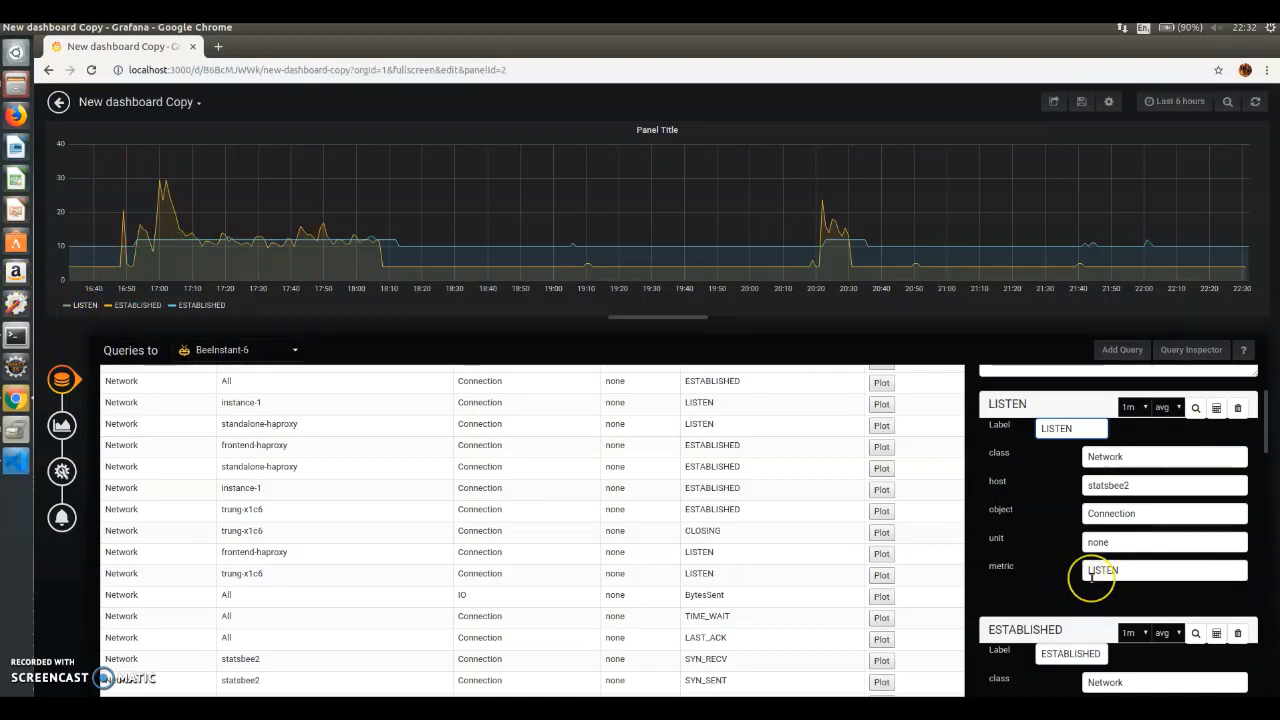
pyautogui.write('-stat')
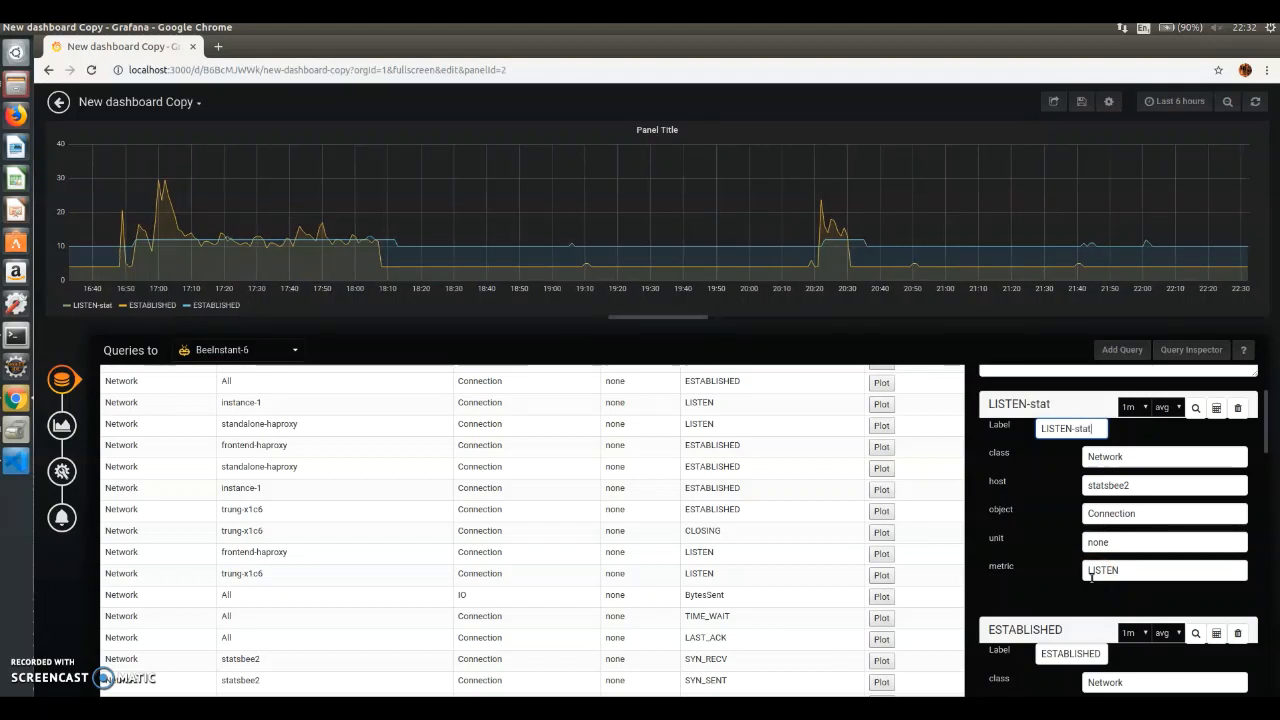
pyautogui.write('sbe')
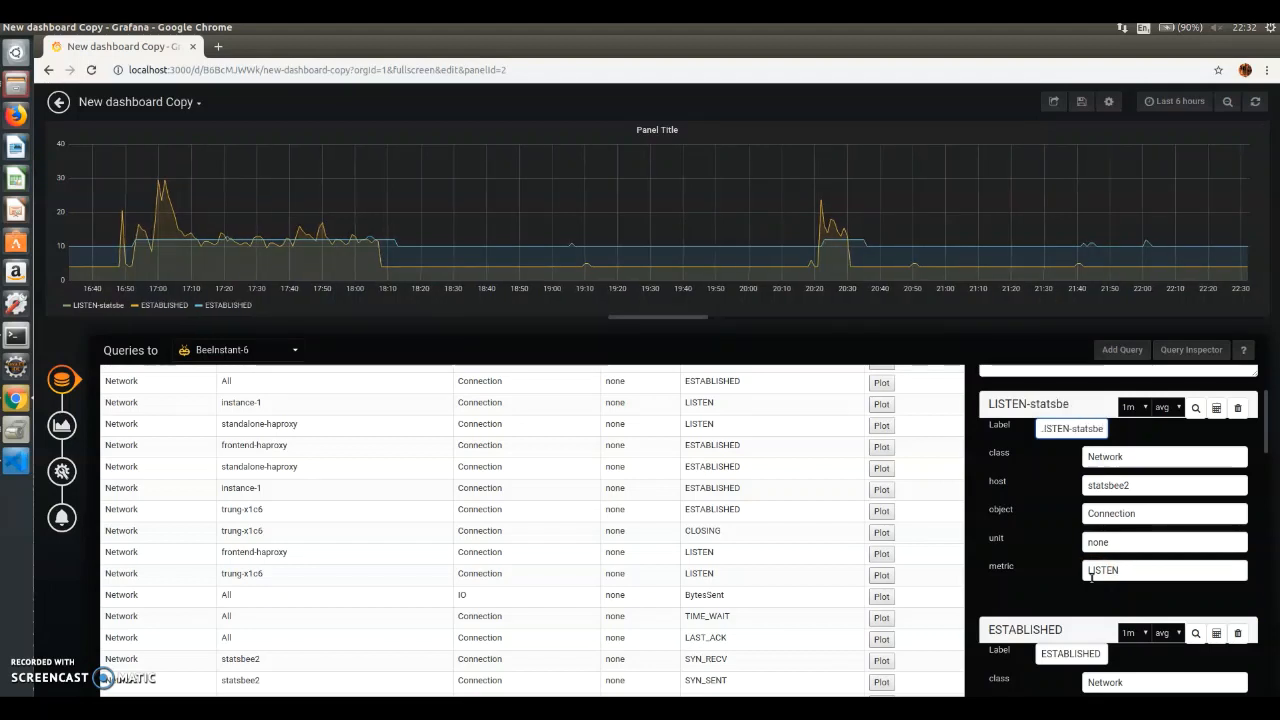
pyautogui.write('sbee')
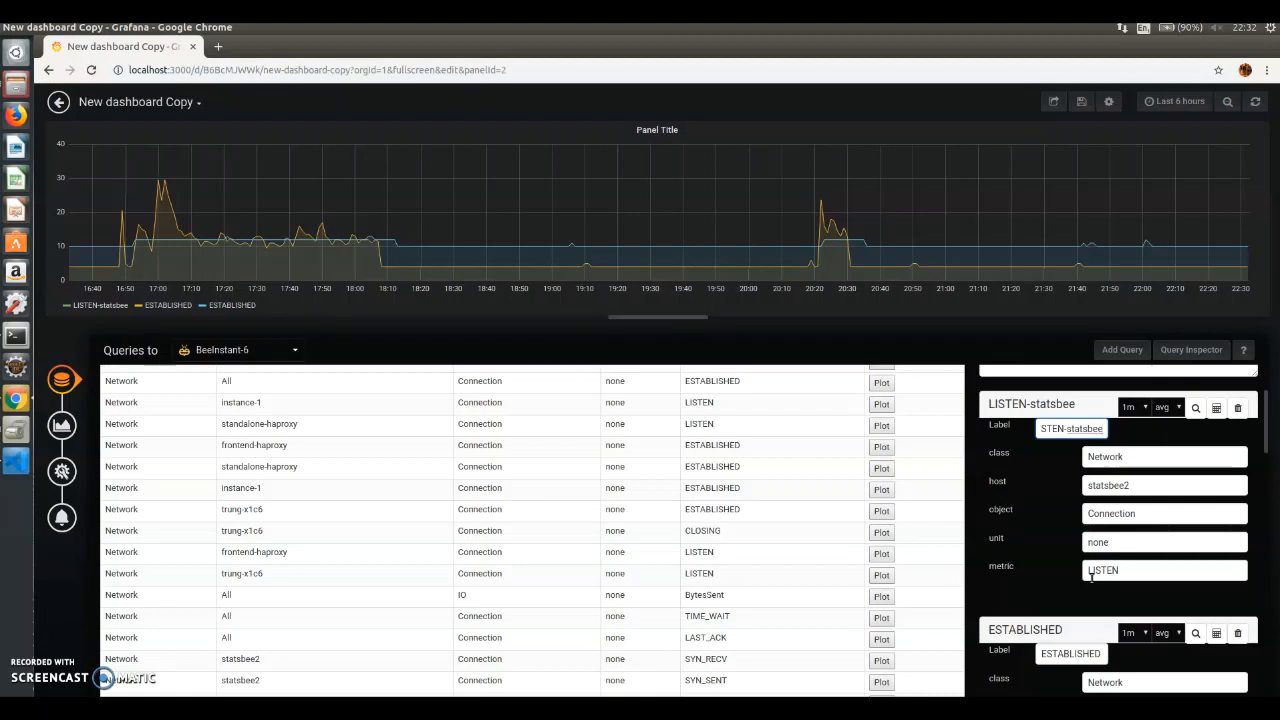
pyautogui.write('2')
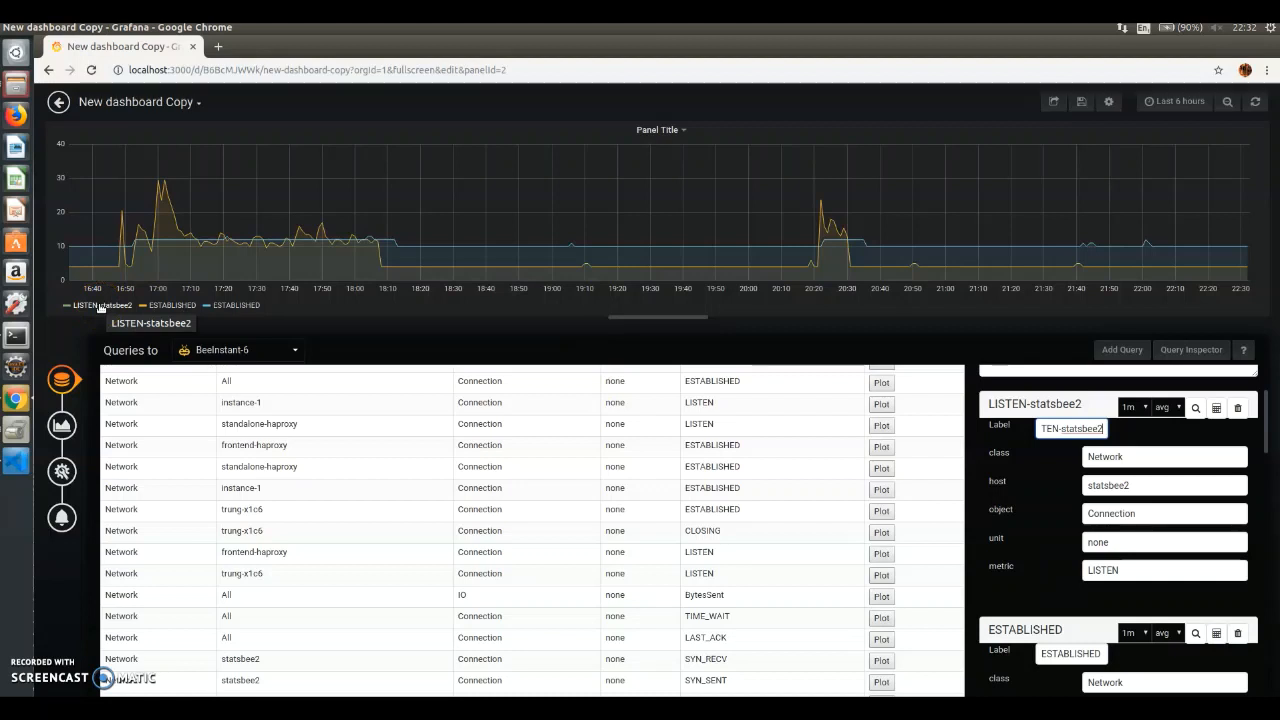
pyautogui.click(333, 309)
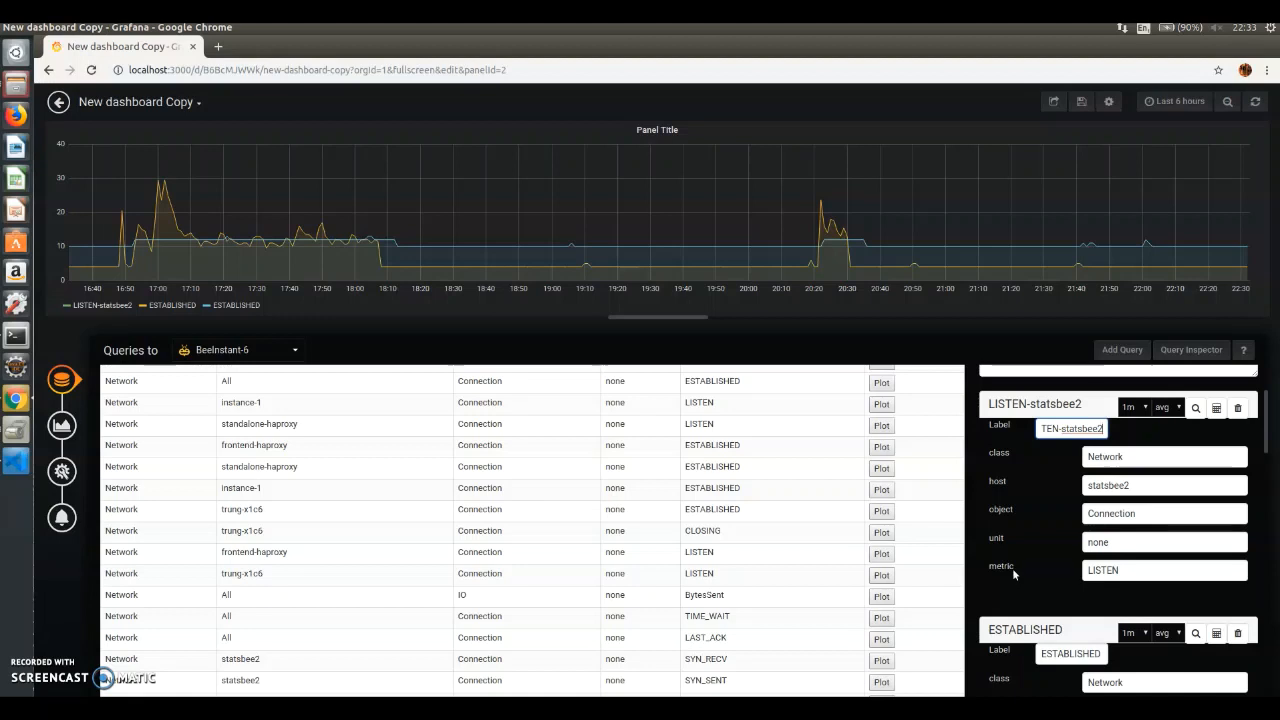
# Search for the exact source metric of the LISTEN-statsbee2 plot and examine the generated query text and its matching row.
pyautogui.click(1196, 409)
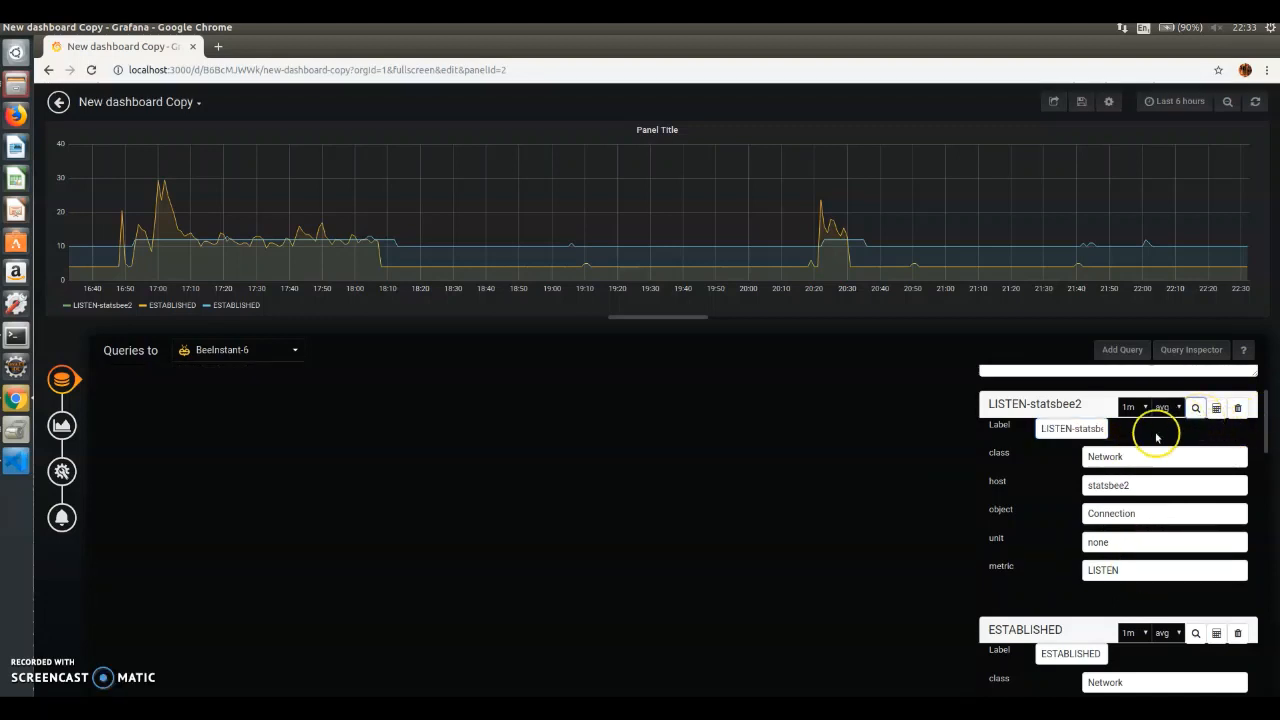
pyautogui.scroll(-4, 1153, 475)
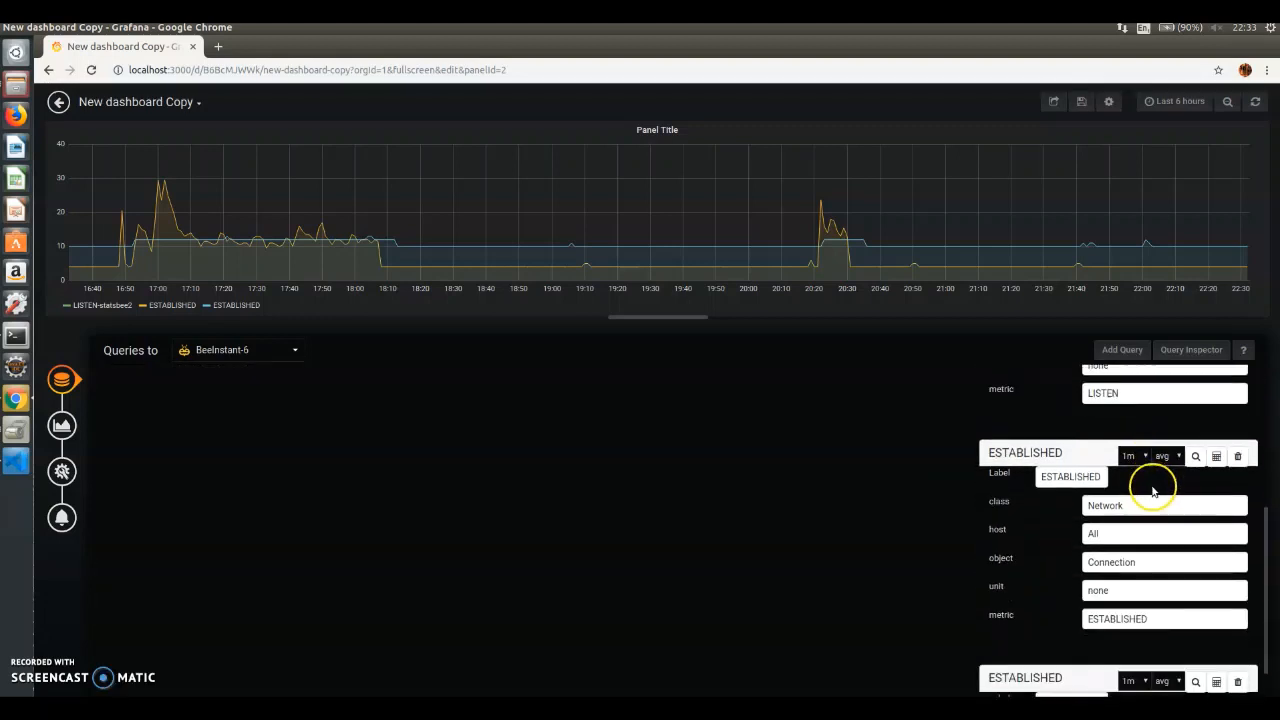
pyautogui.scroll(6, 496, 554)
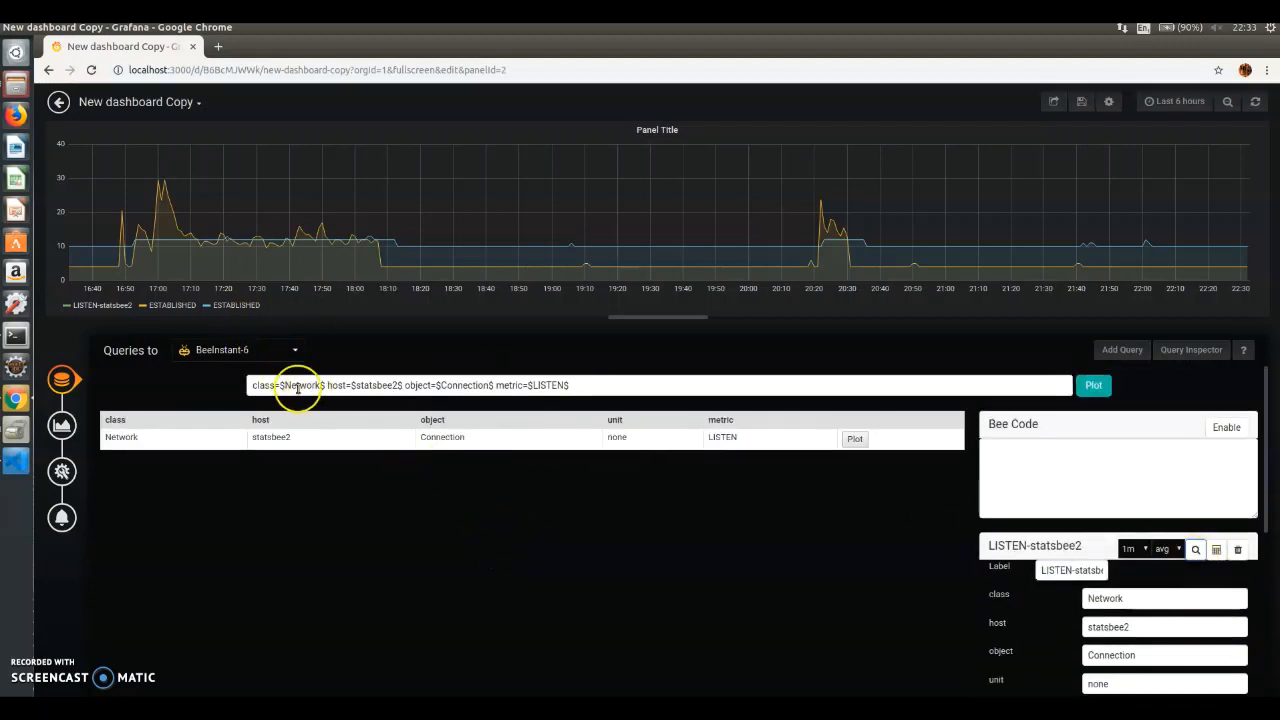
pyautogui.moveTo(249, 385); pyautogui.dragTo(596, 394)
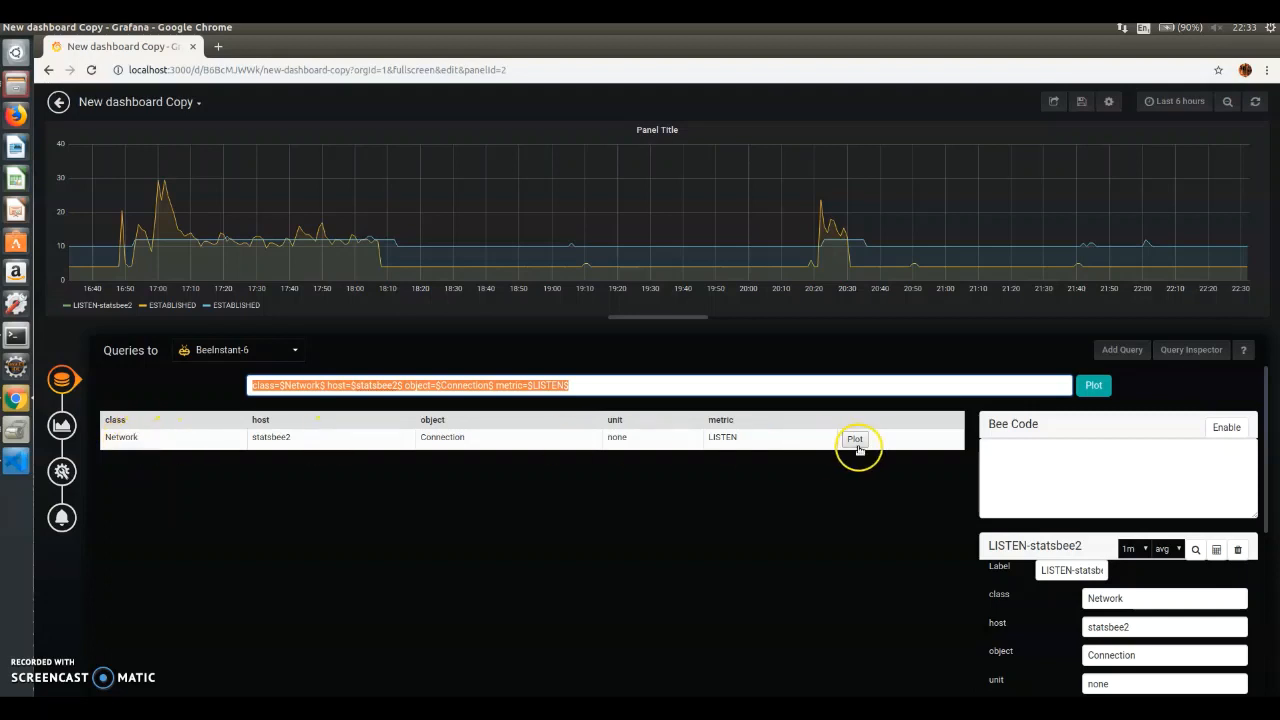
pyautogui.scroll(-4, 957, 543)
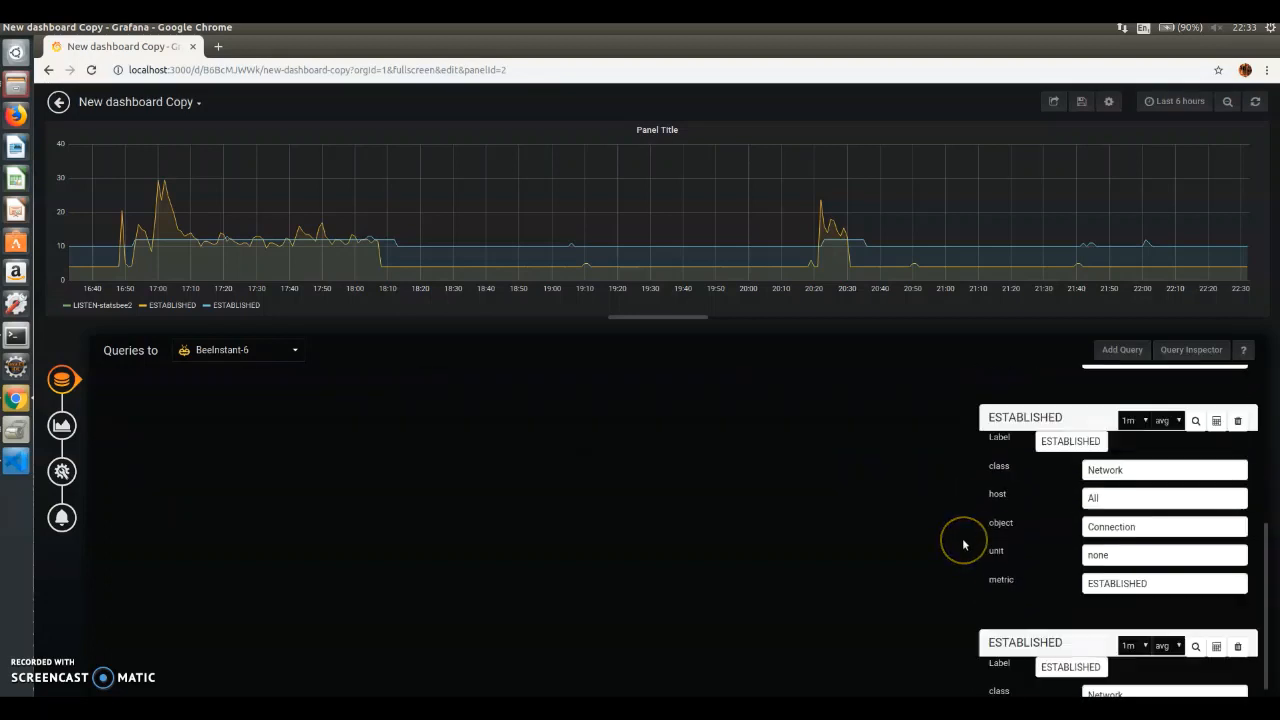
pyautogui.click(744, 500)
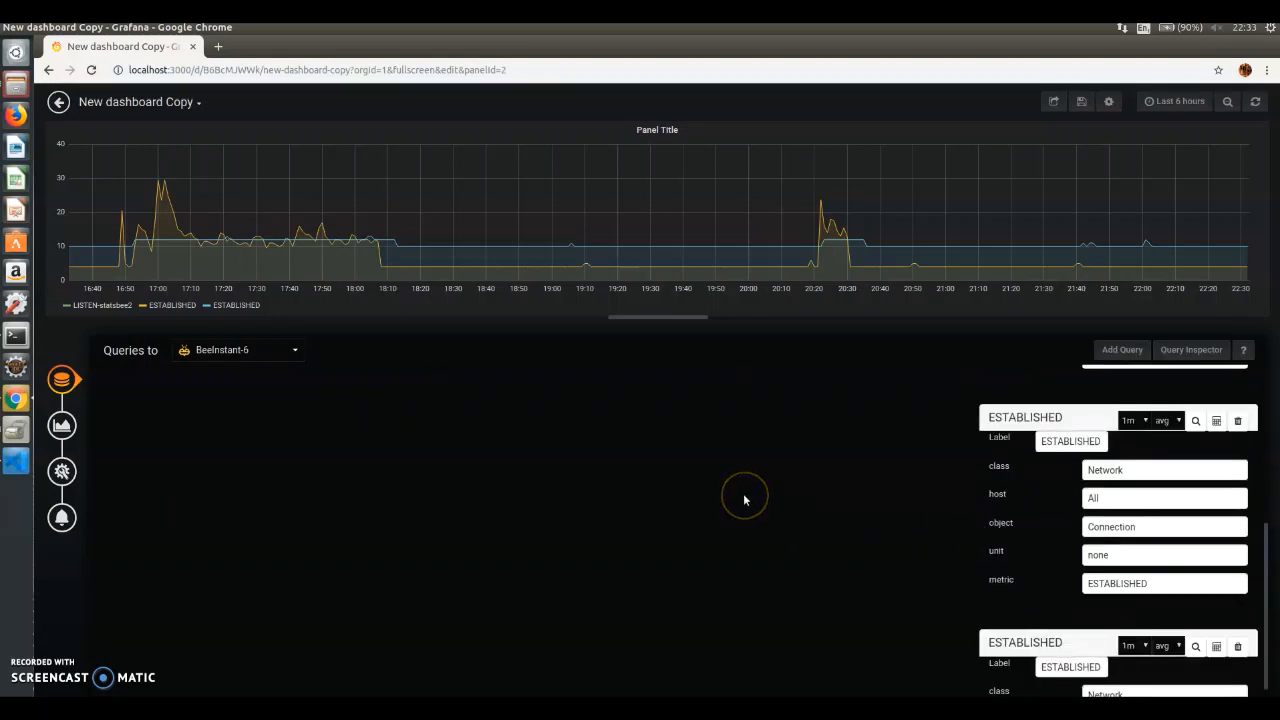
pyautogui.scroll(2, 744, 500)
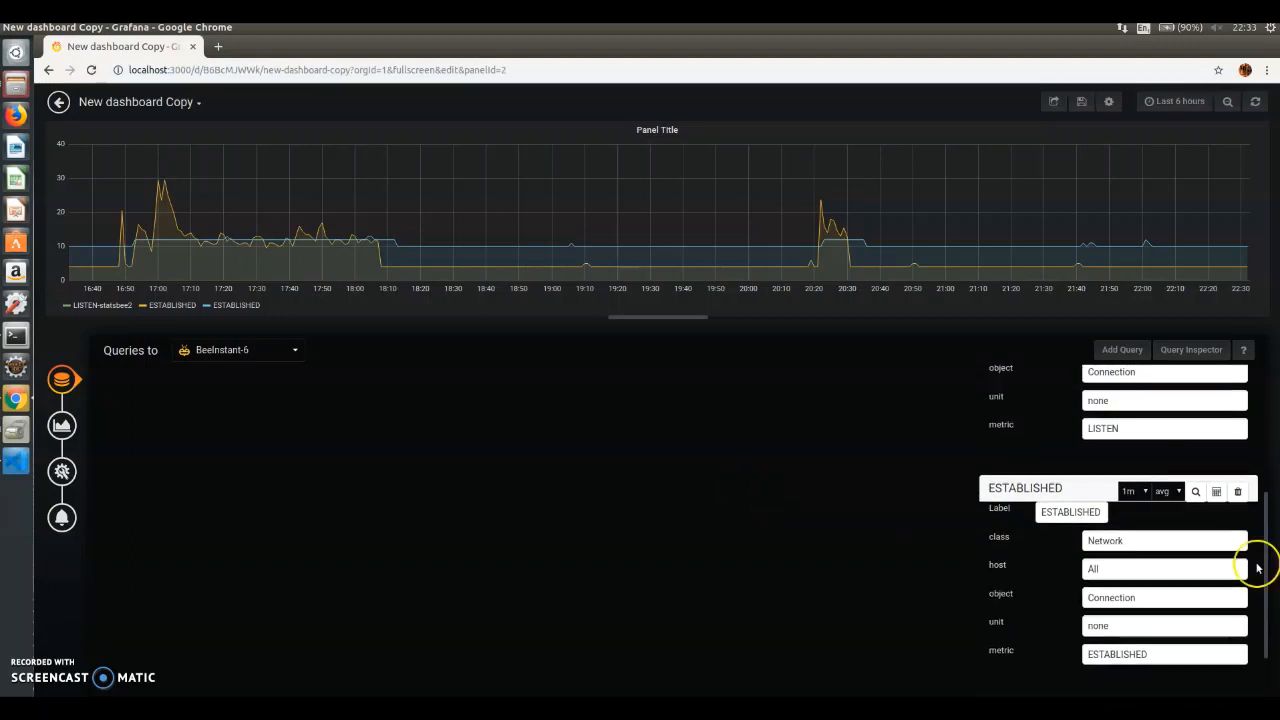
pyautogui.scroll(3, 1258, 567)
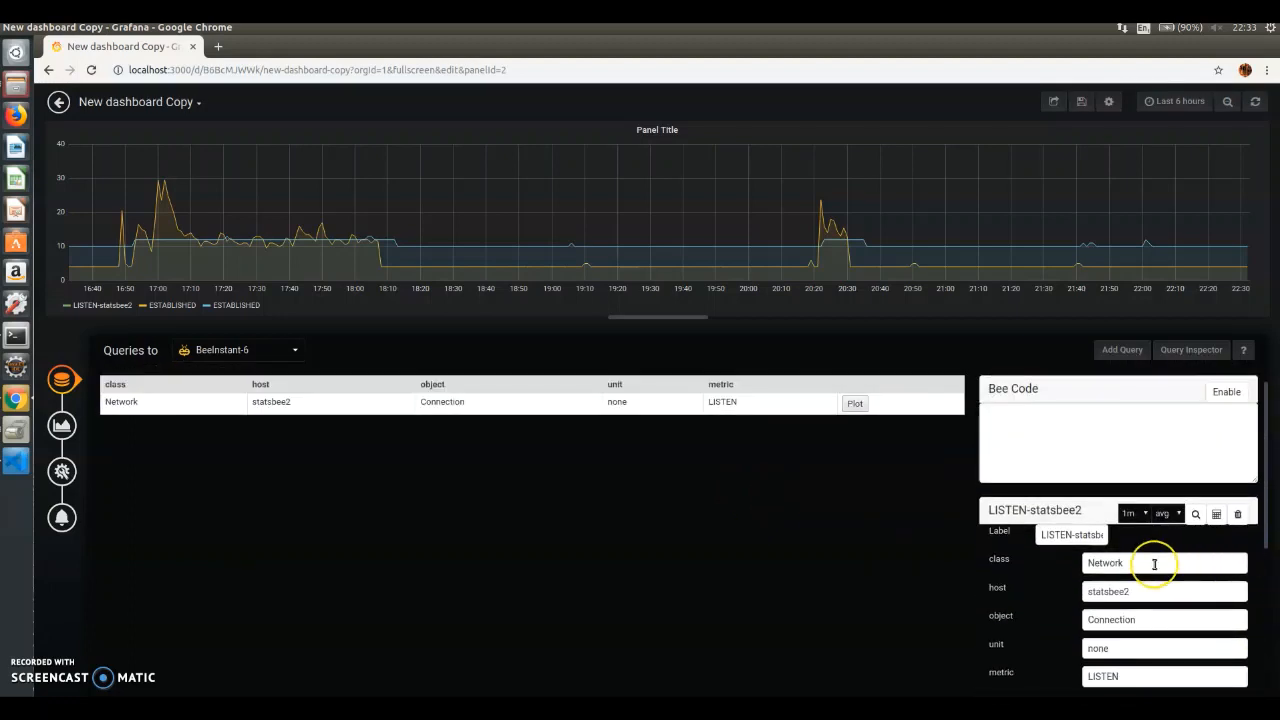
pyautogui.scroll(-1, 1154, 564)
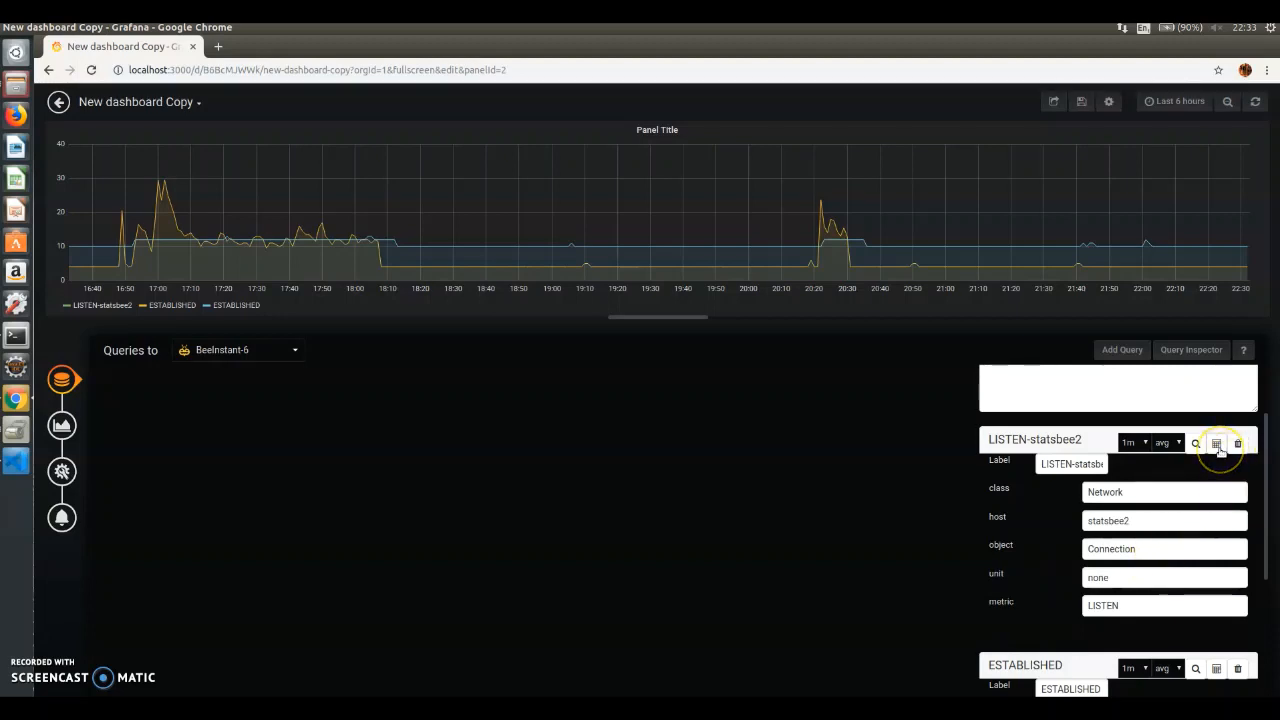
# Show the function fields of LISTEN-statsbee2 and the ESTABLISHED metric for host All, and set the ESTABLISHED metric's function to x*10.
pyautogui.click(1217, 444)
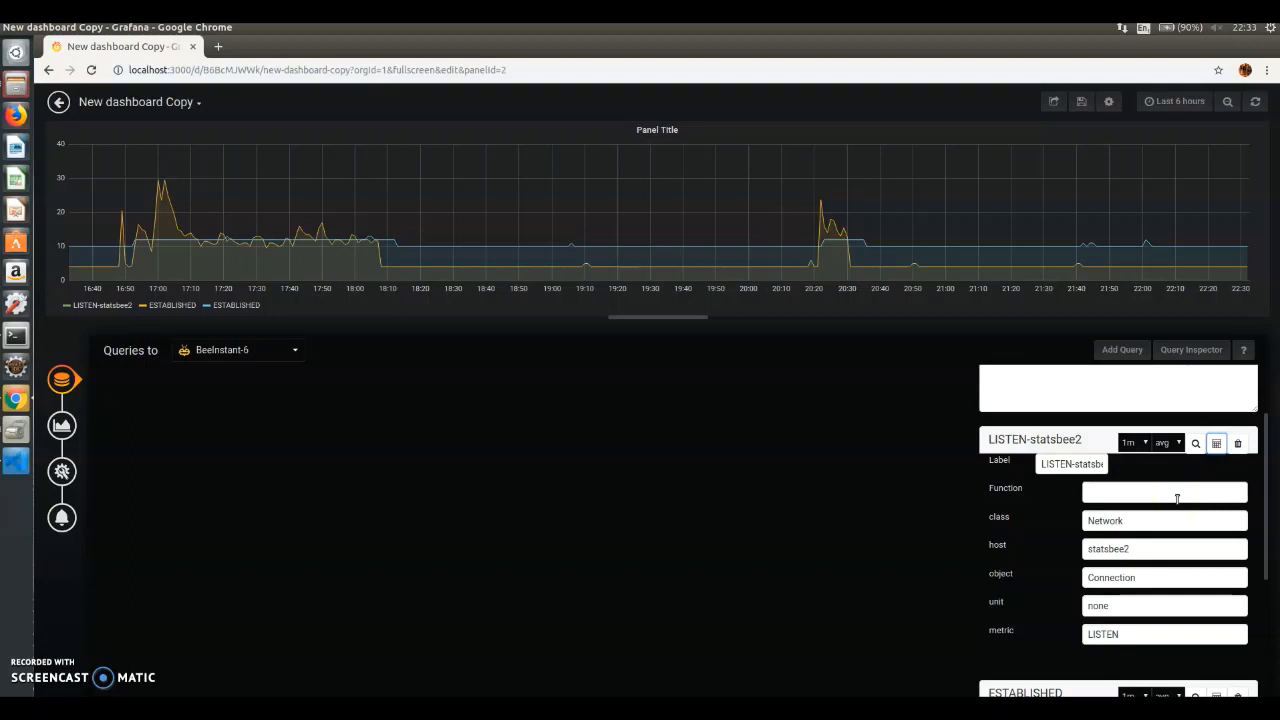
pyautogui.scroll(-3, 1172, 508)
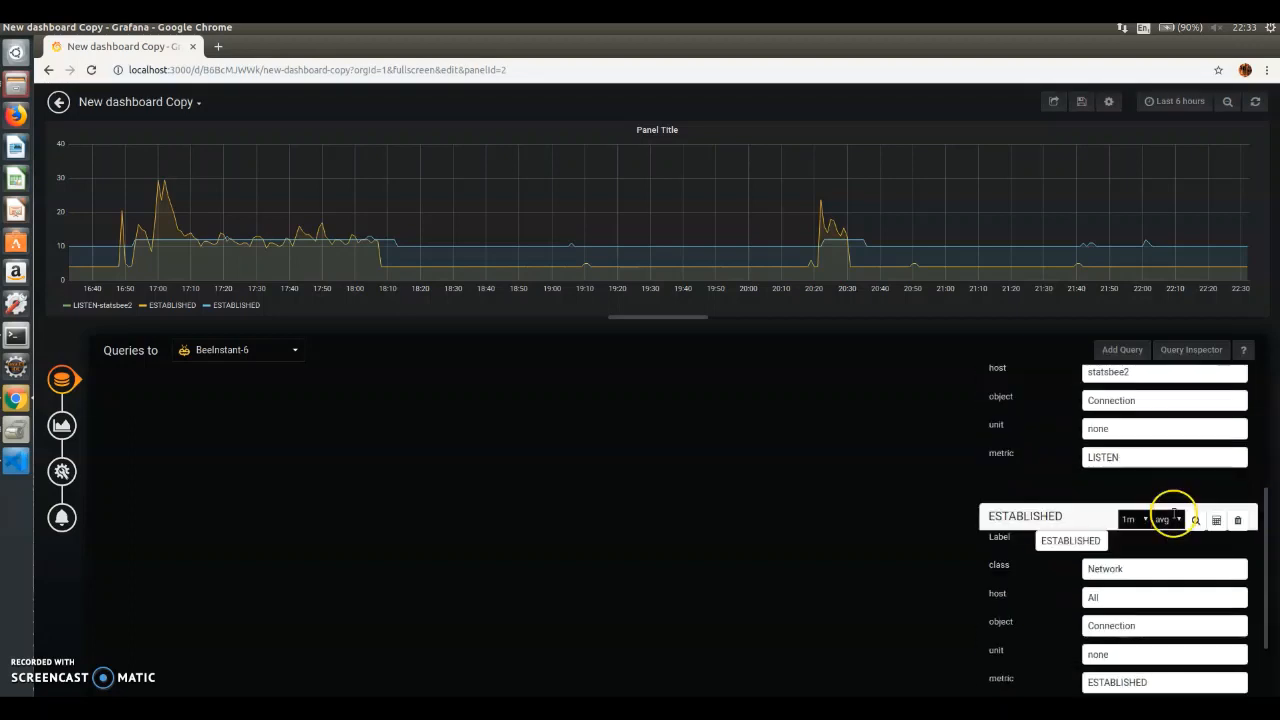
pyautogui.click(1219, 522)
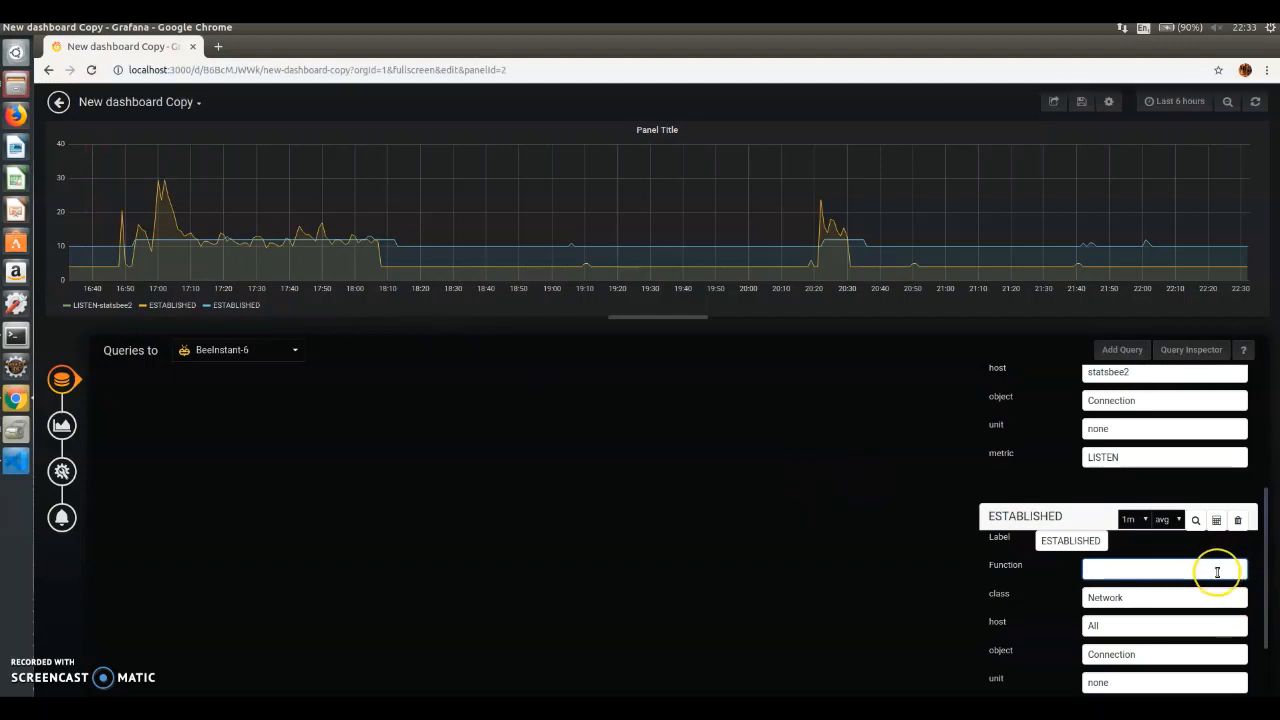
pyautogui.write('x*10')
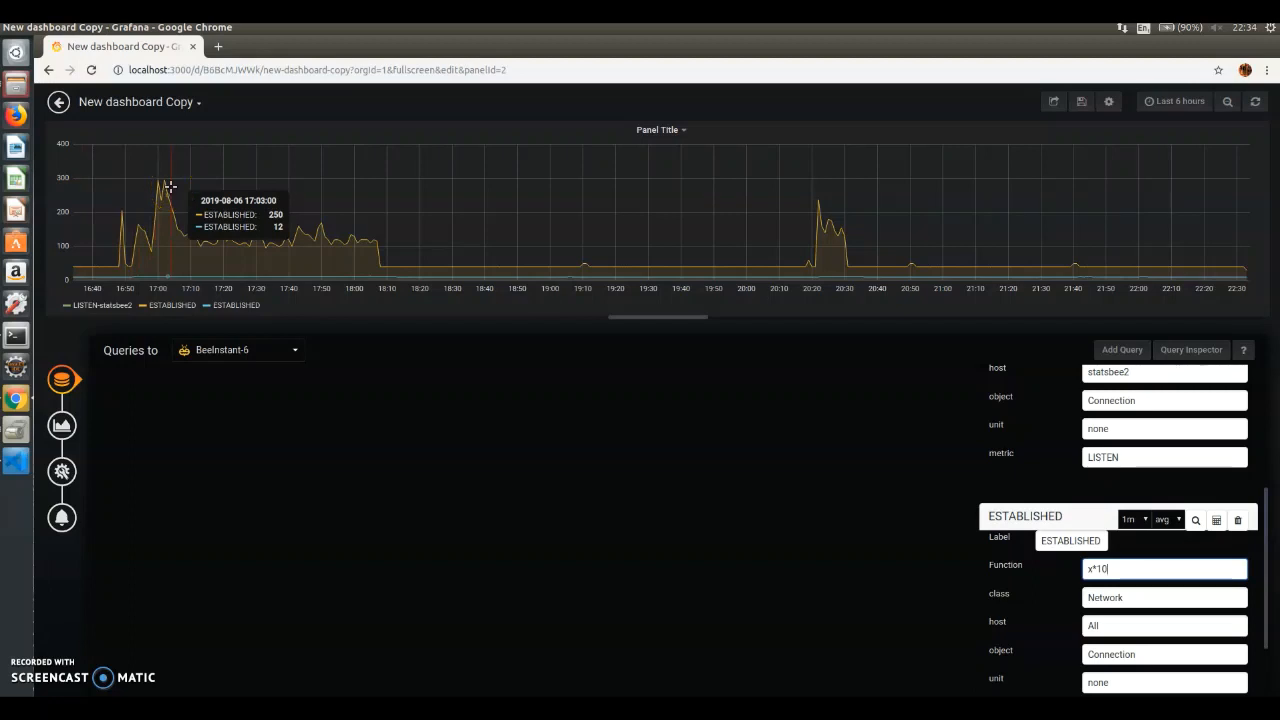
# Try a 5m period on the ESTABLISHED metric for host All, and finally set it to 1h.
pyautogui.click(1145, 520)
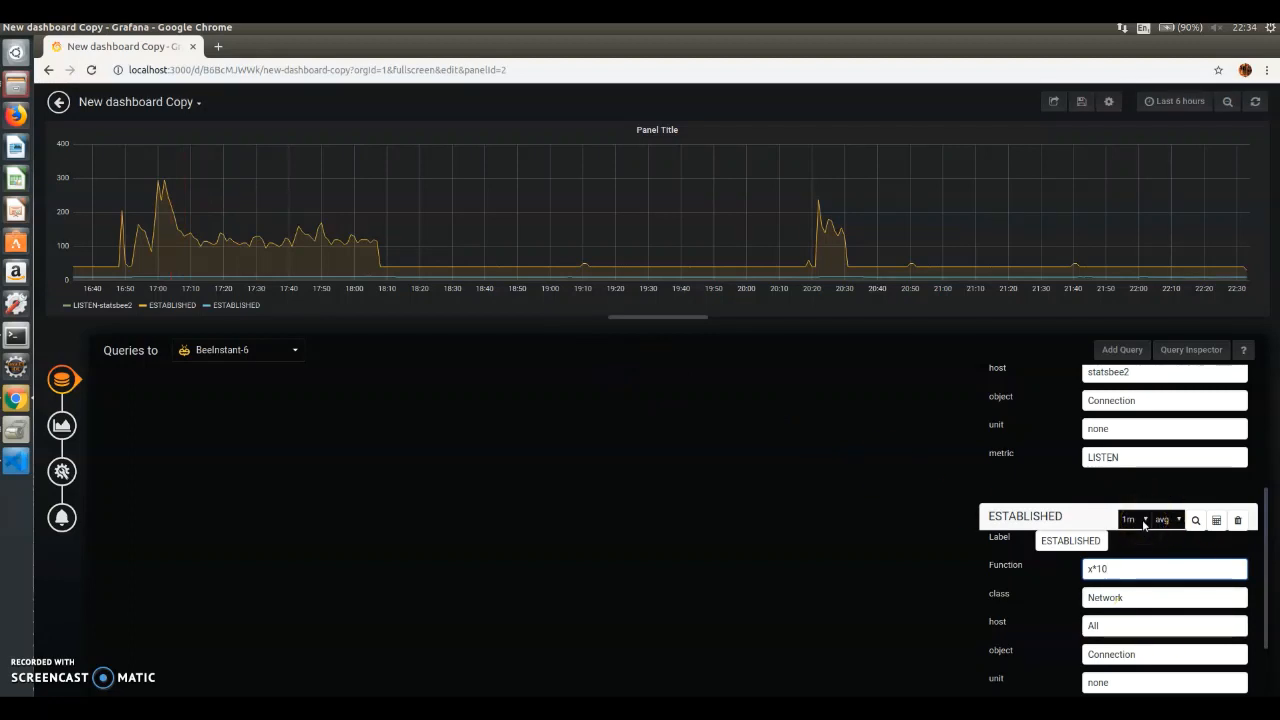
pyautogui.click(1145, 520)
pyautogui.click(1140, 540)
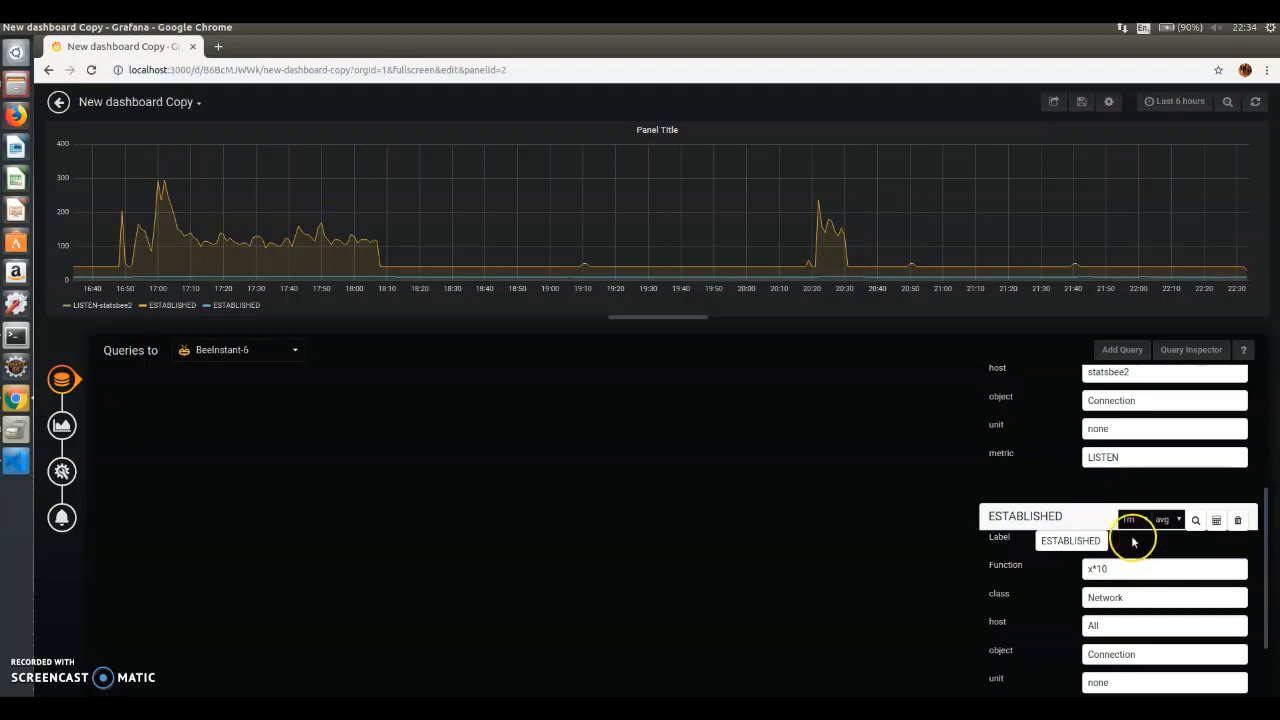
pyautogui.click(1138, 543)
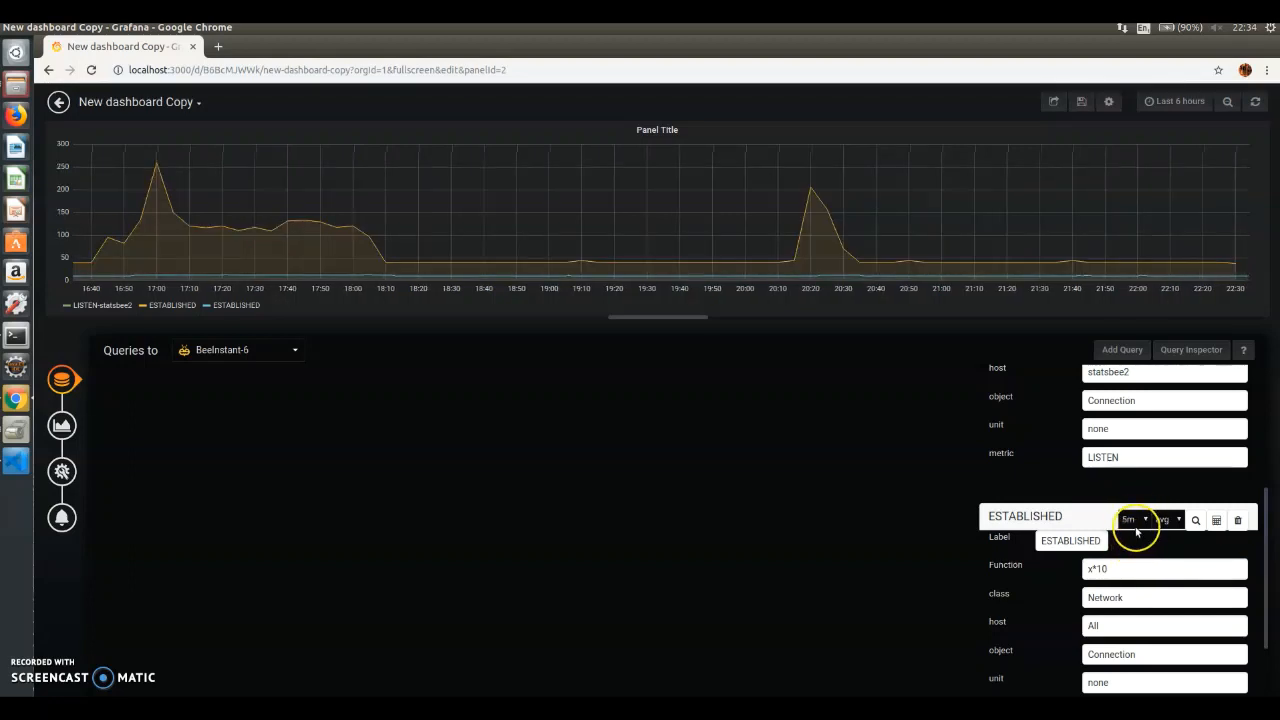
pyautogui.click(1132, 520)
pyautogui.click(1135, 558)
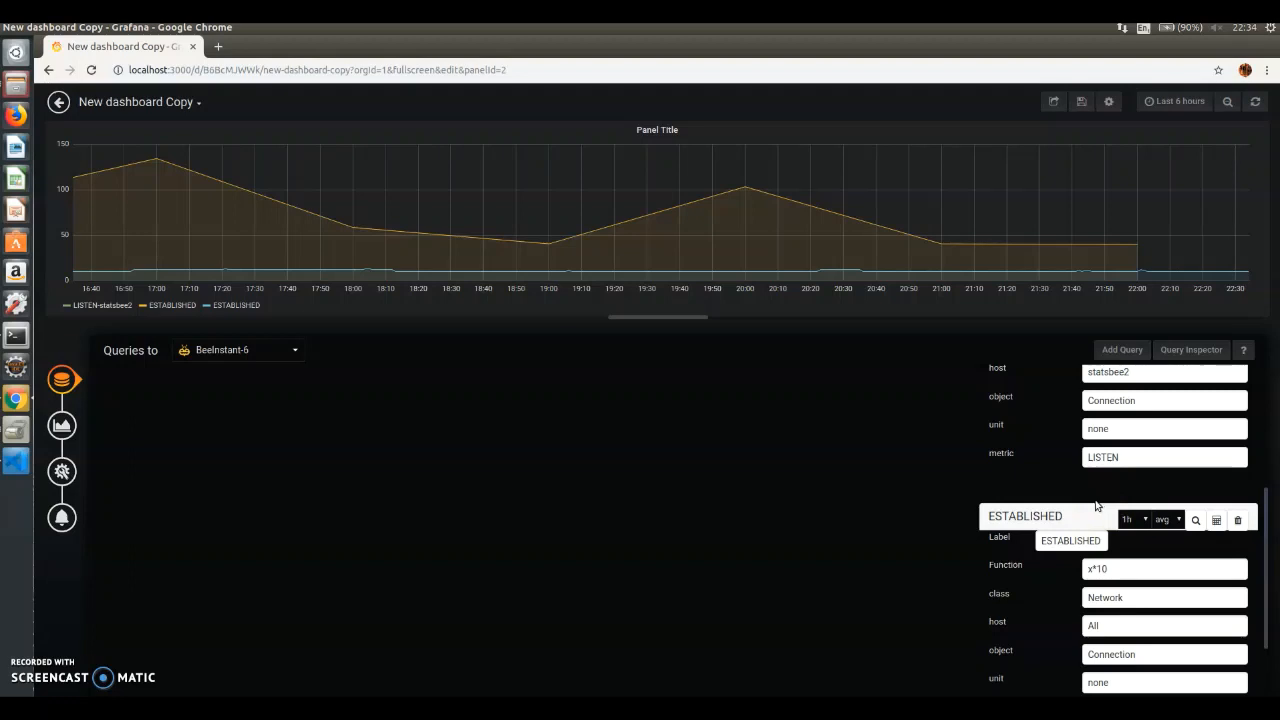
pyautogui.click(1131, 522)
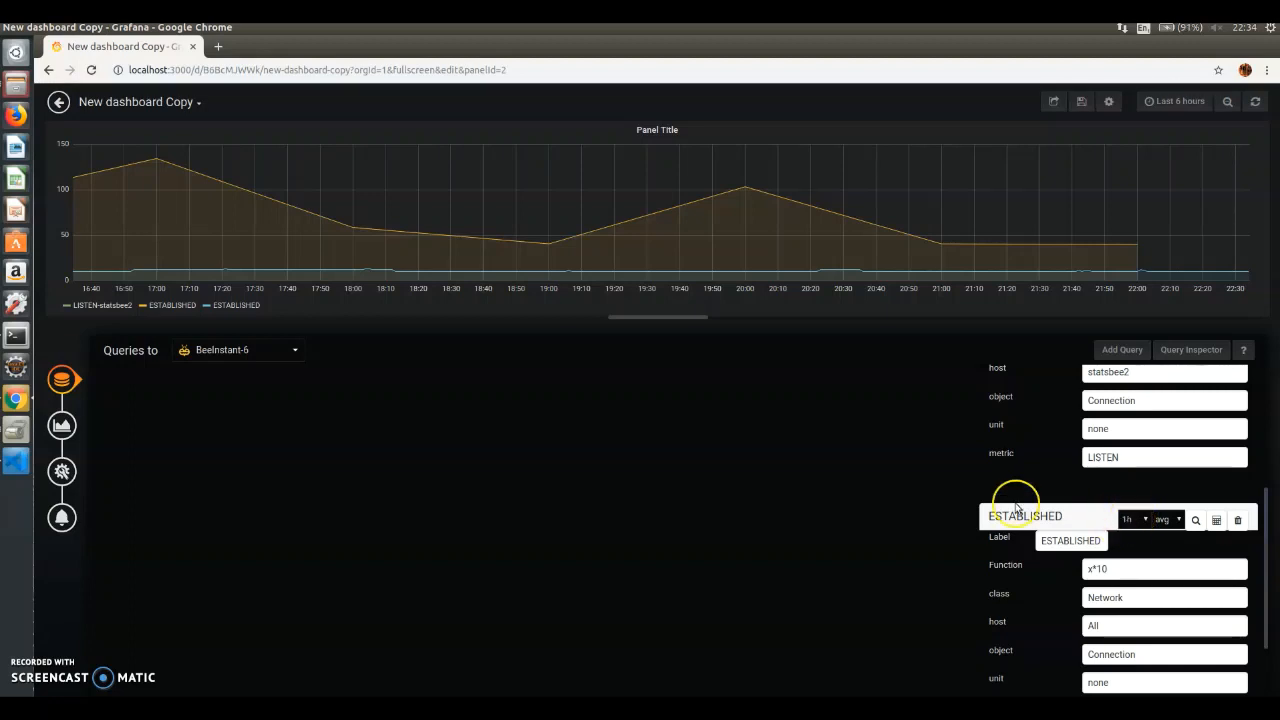
# Try the max and min statistics on the ESTABLISHED metric for host All, and finally set it to n.
pyautogui.click(1163, 522)
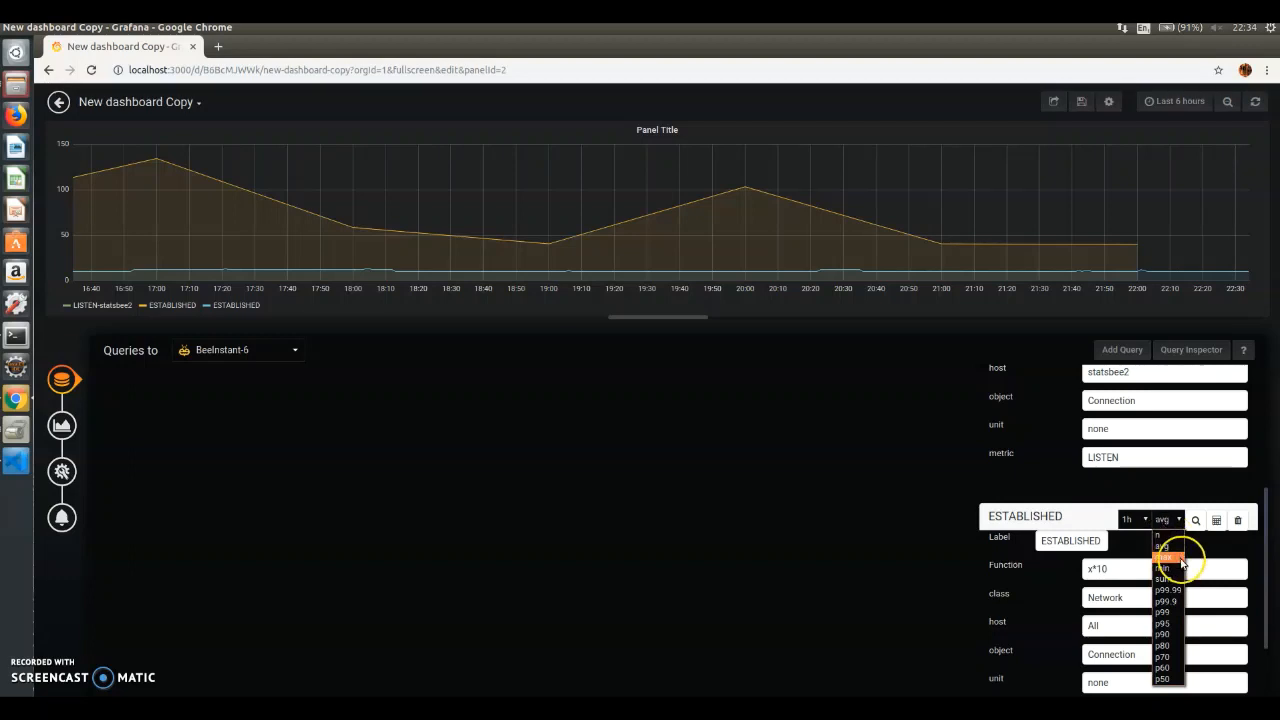
pyautogui.click(1178, 557)
pyautogui.click(1166, 520)
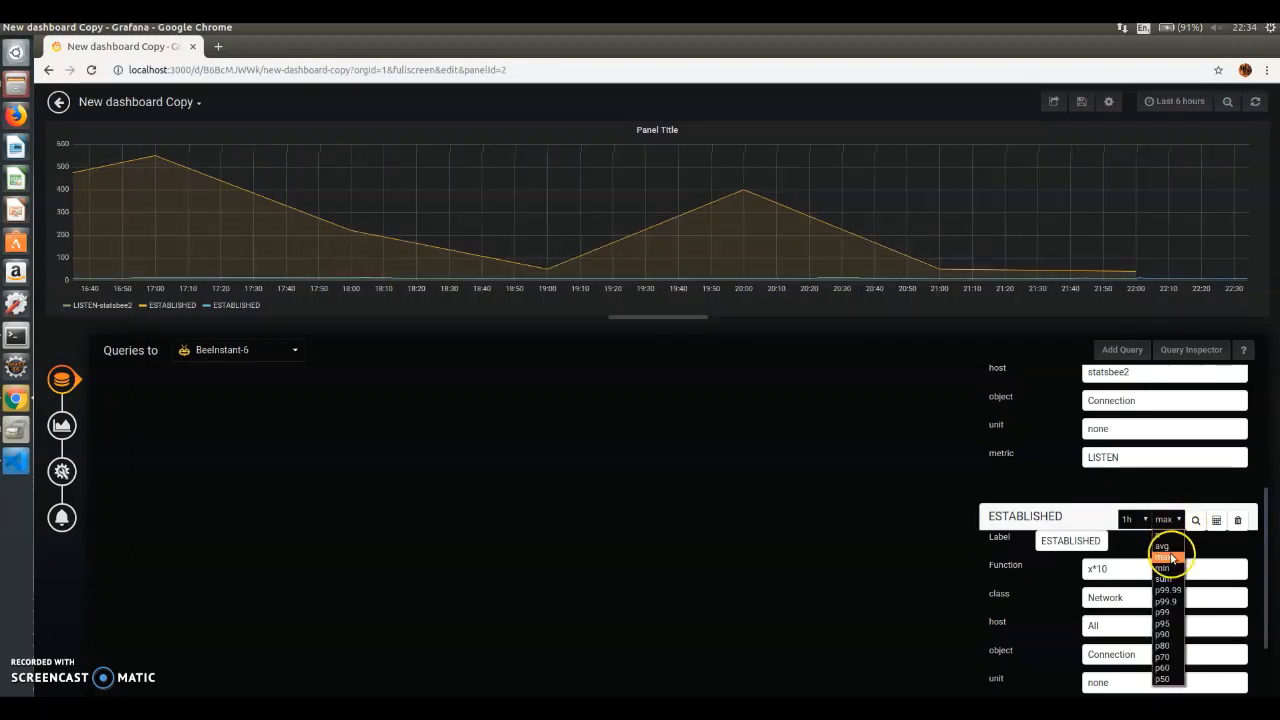
pyautogui.click(1170, 569)
pyautogui.click(1166, 522)
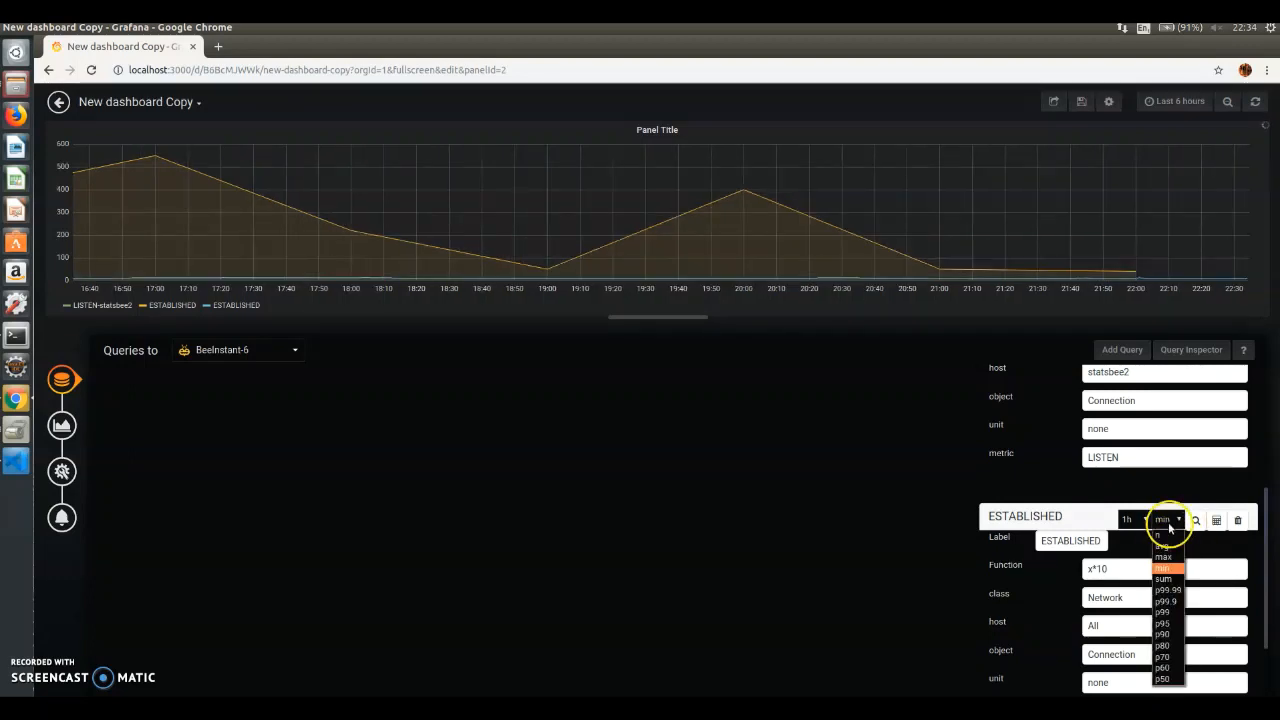
pyautogui.click(1164, 540)
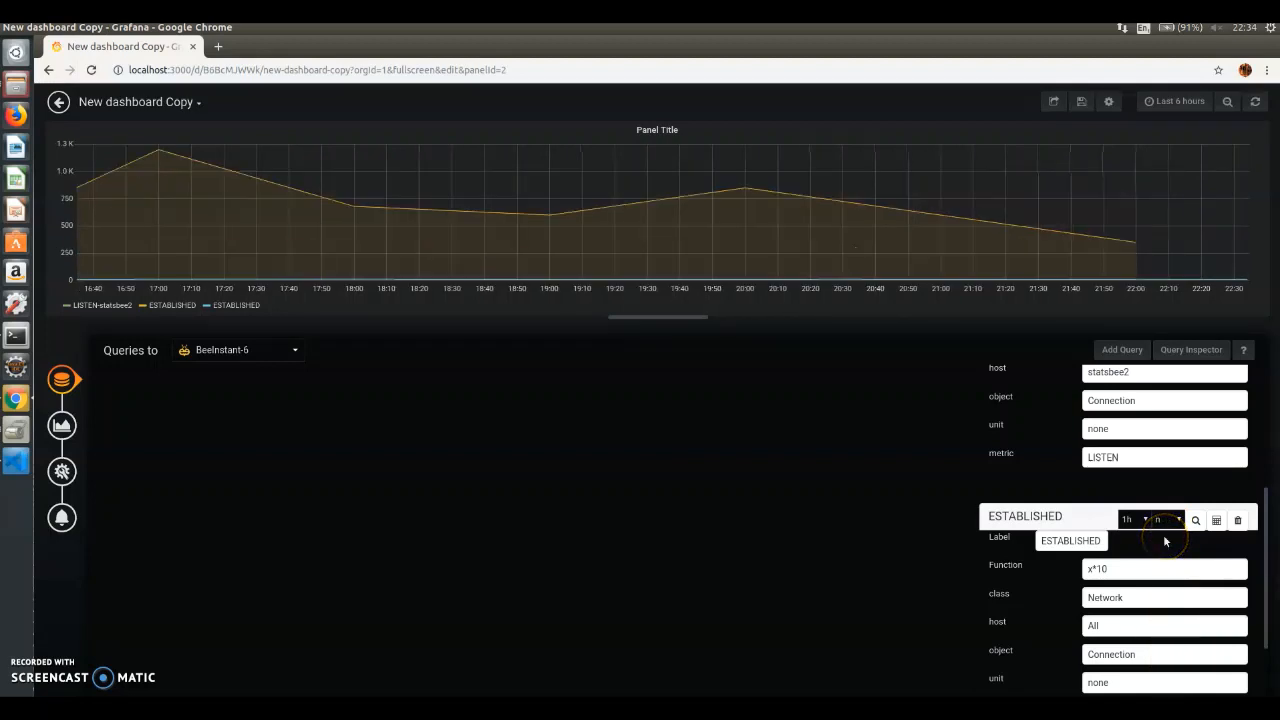
pyautogui.click(603, 483)
pyautogui.click(251, 482)
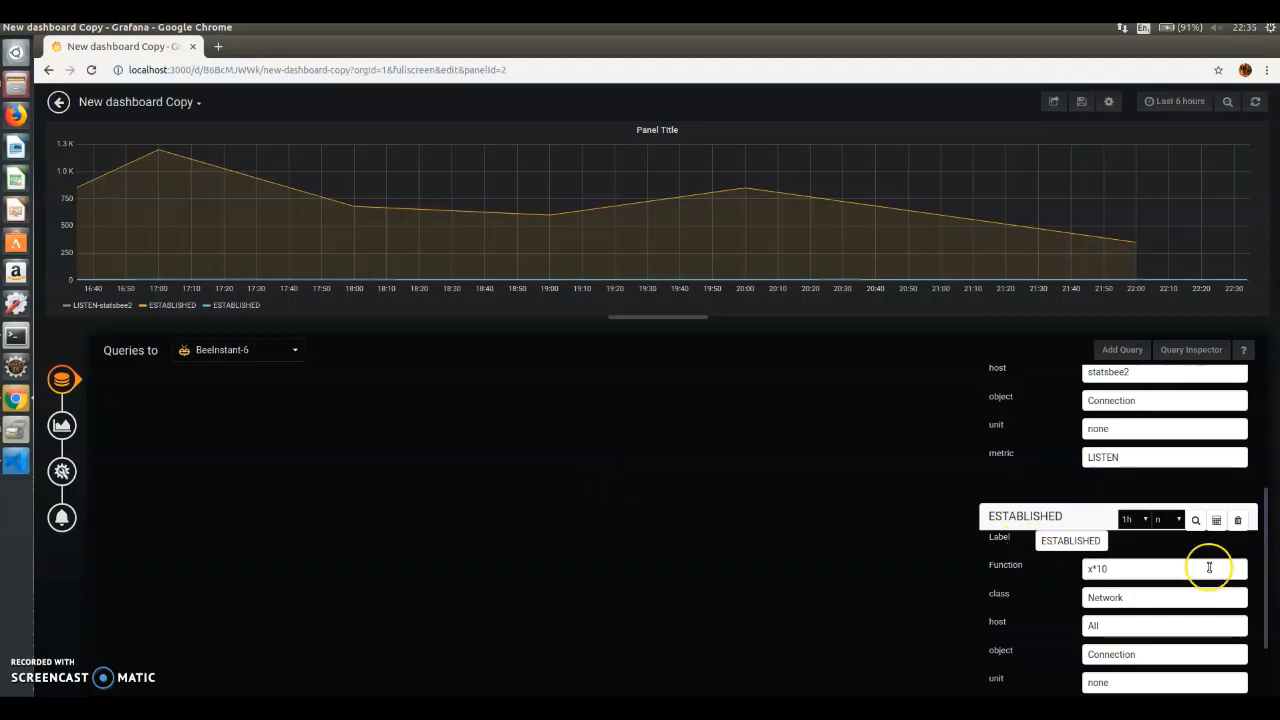
# Enter get(m0+m1) as the Bee Code and enable it to plot the sum of the ESTABLISHED and LISTEN metrics.
pyautogui.scroll(5, 1208, 568)
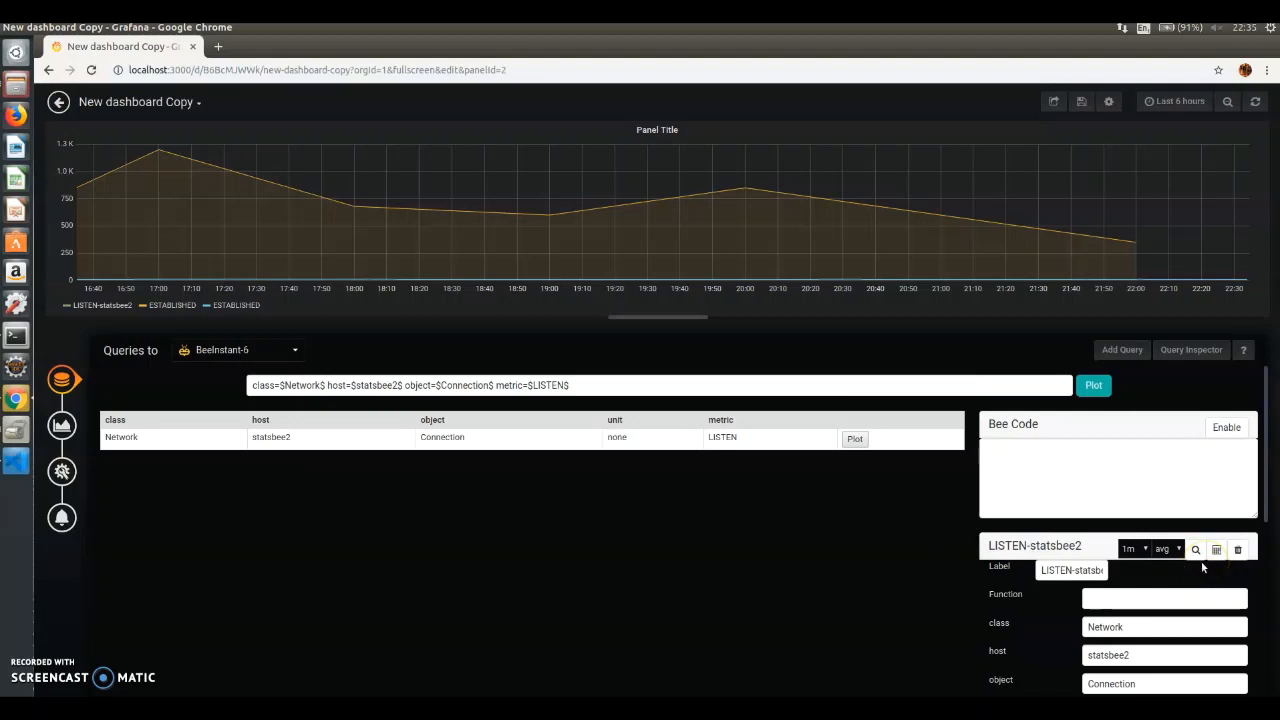
pyautogui.click(1143, 500)
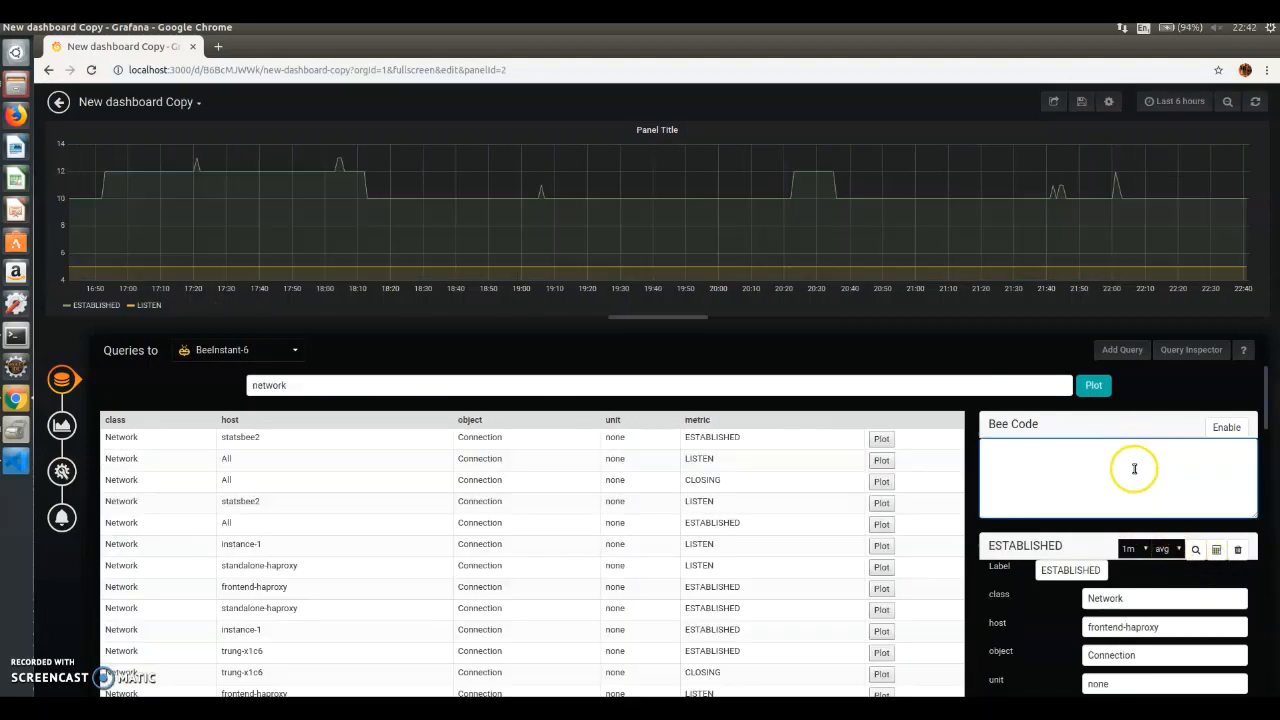
pyautogui.click(998, 435)
pyautogui.scroll(-5, 1058, 465)
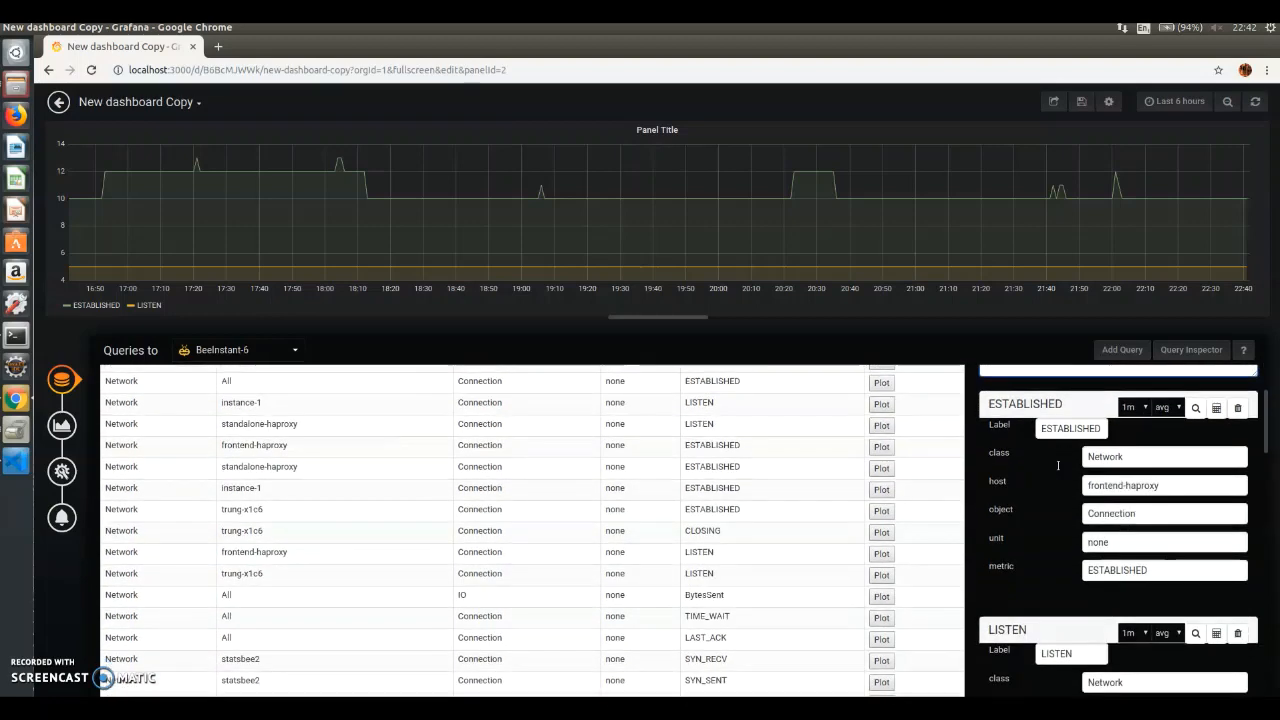
pyautogui.scroll(2, 1057, 463)
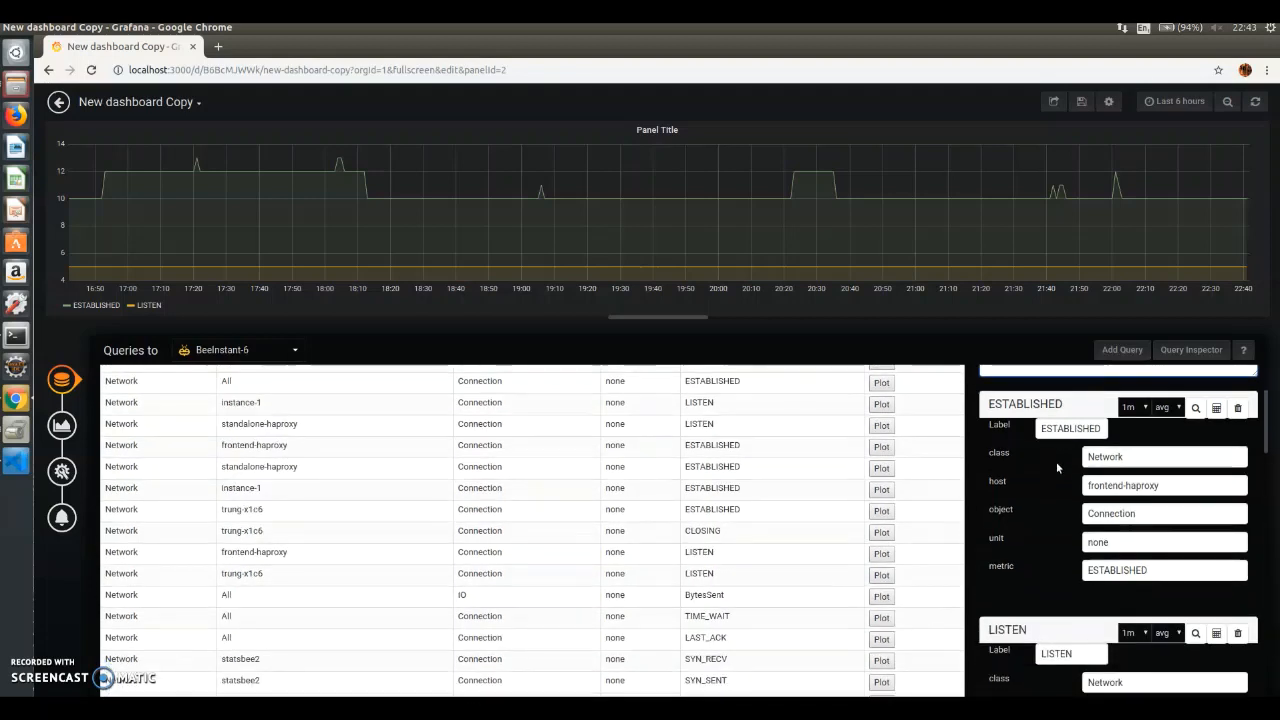
pyautogui.click(1052, 431)
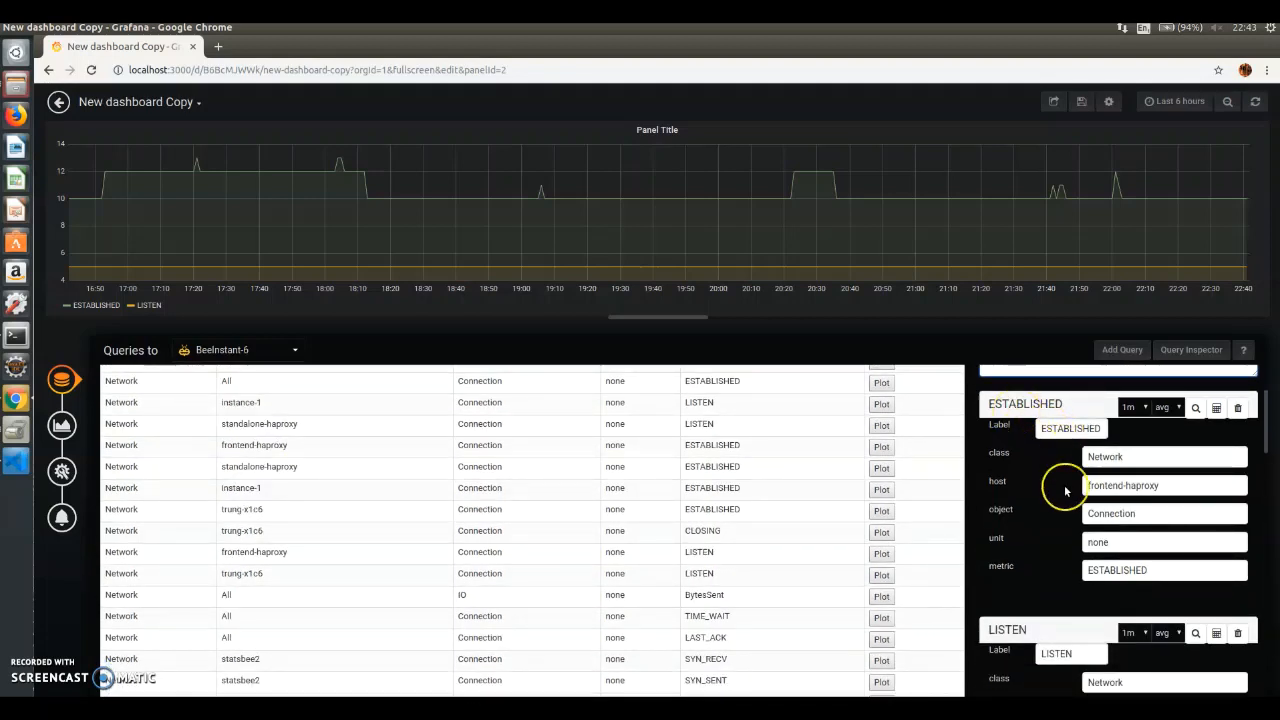
pyautogui.scroll(3, 1022, 625)
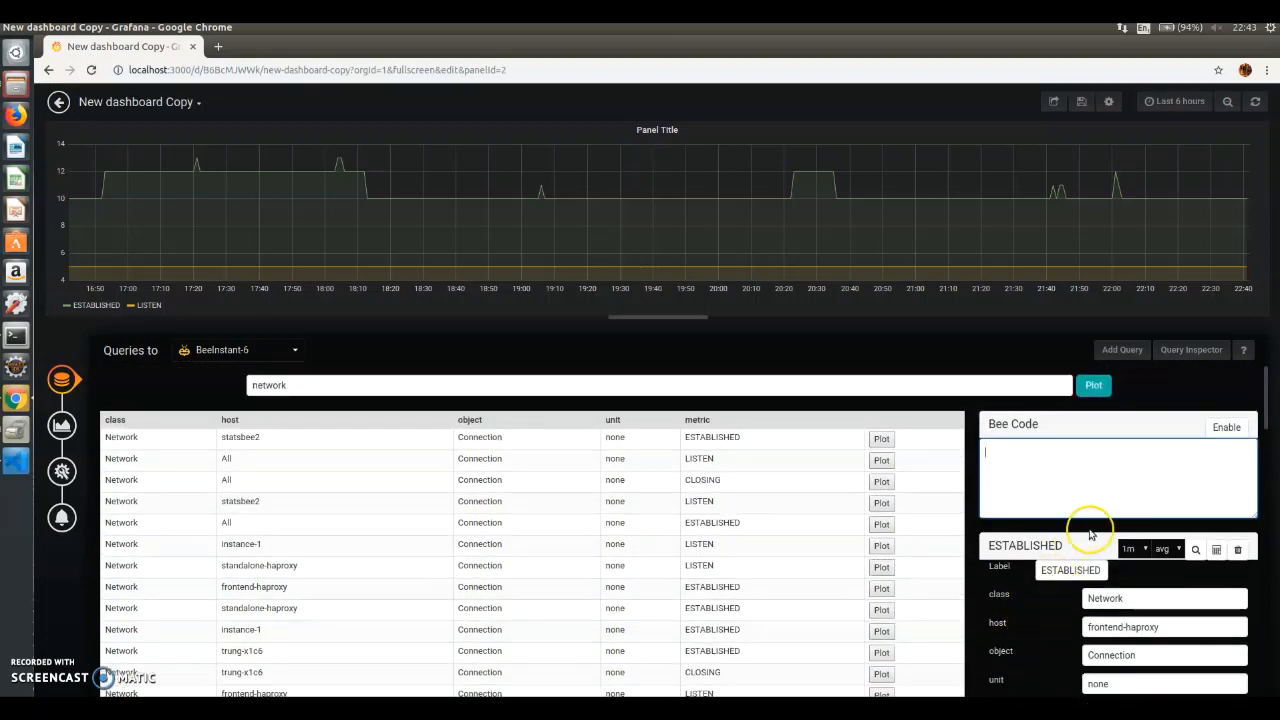
pyautogui.click(1130, 463)
pyautogui.write('get(m0+m1')
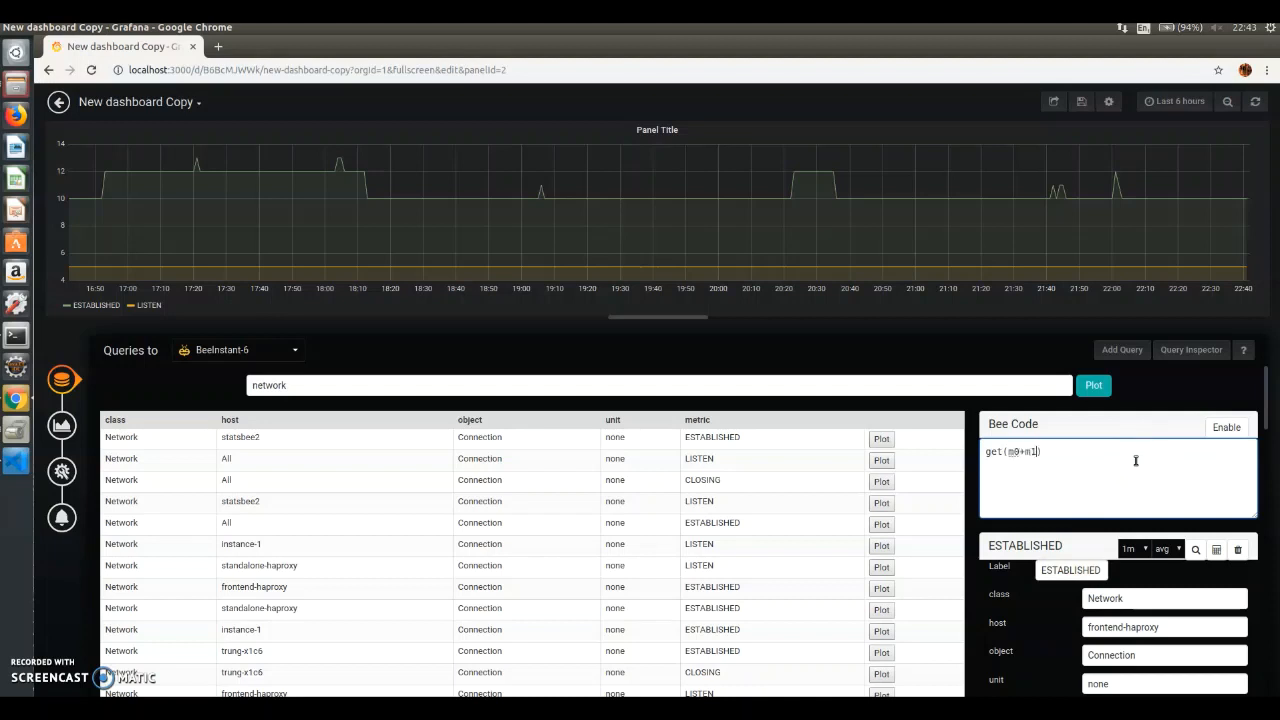
pyautogui.click(1226, 427)
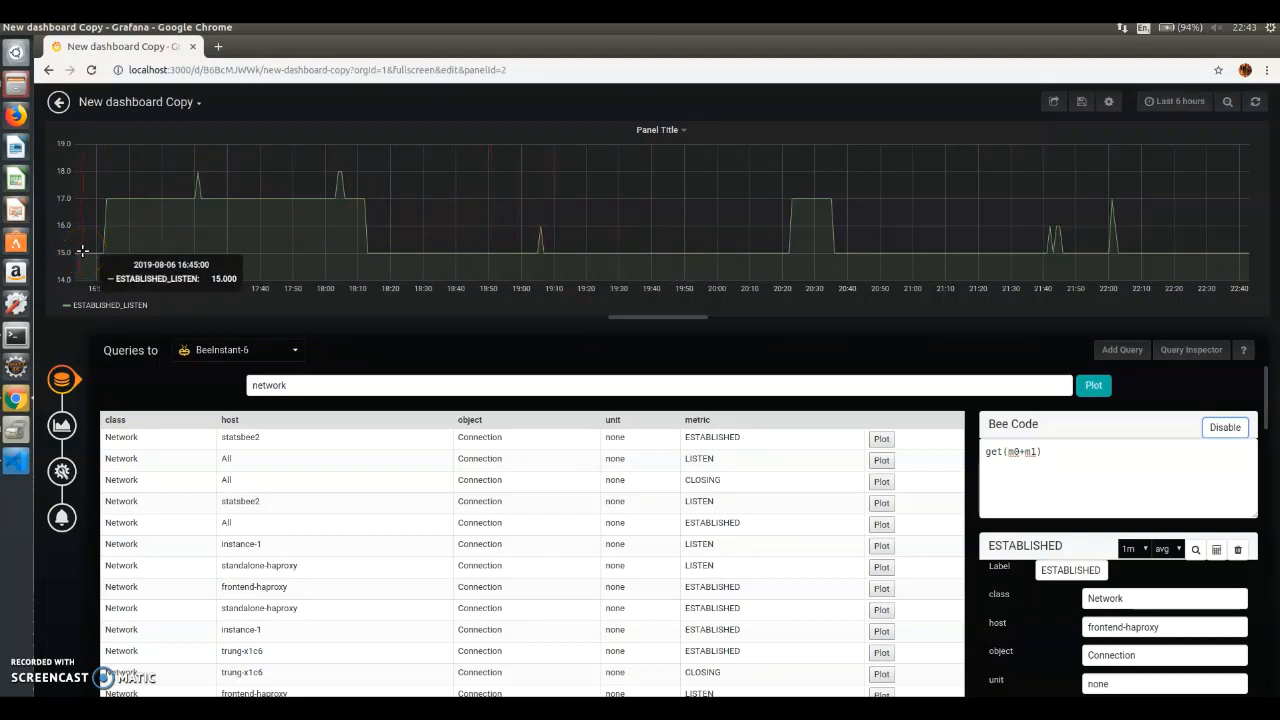
# Turn the Bee Code off and back on to compare the separate and combined plots, and select its whole expression.
pyautogui.scroll(-3, 1040, 470)
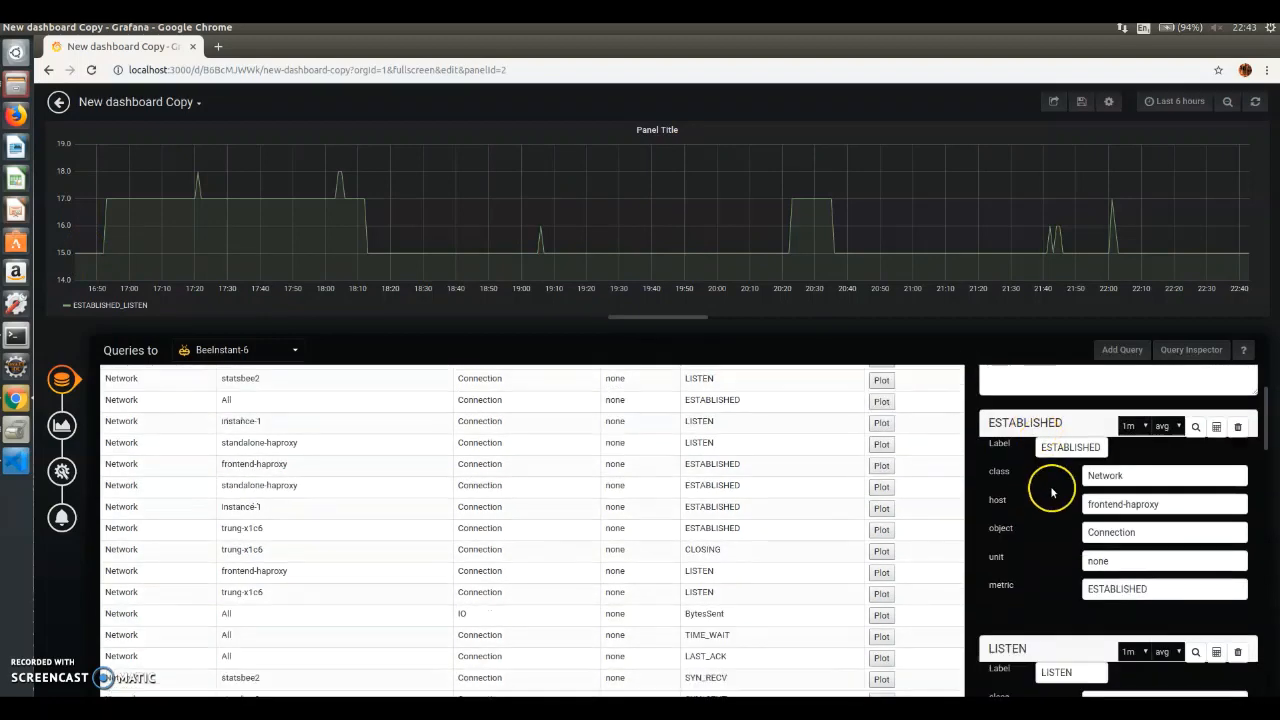
pyautogui.scroll(-3, 1057, 500)
pyautogui.scroll(6, 1060, 520)
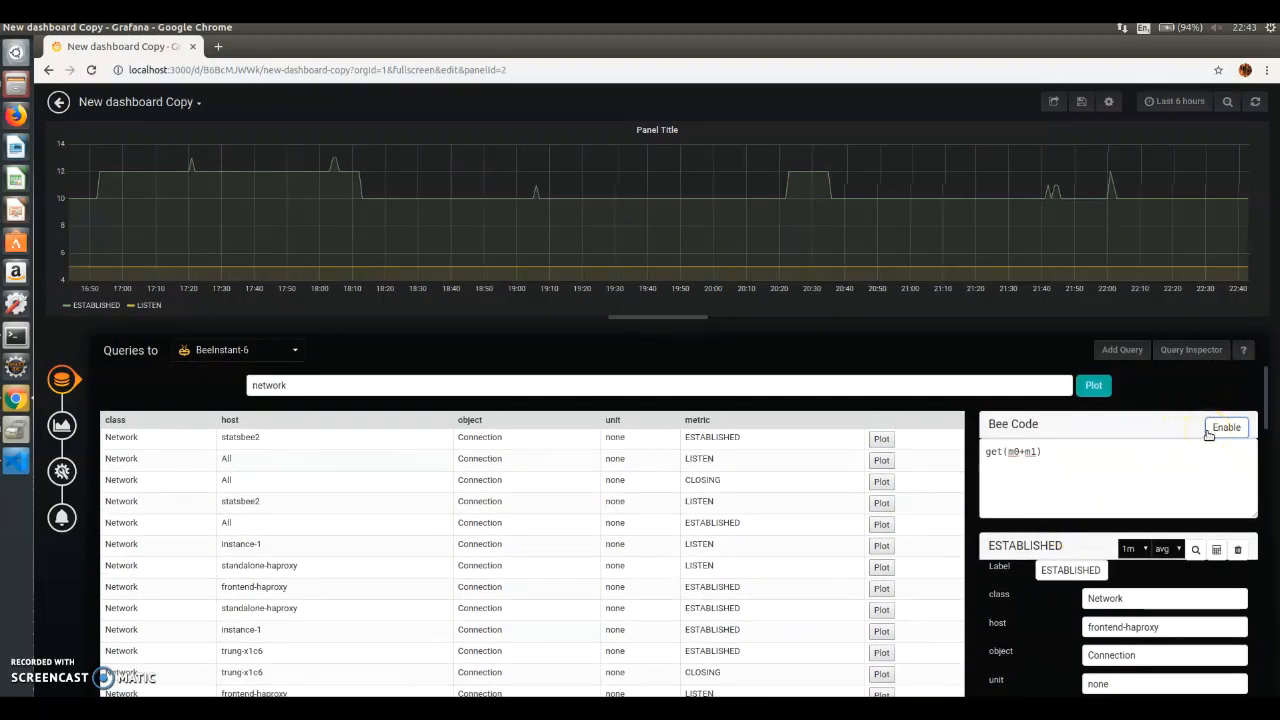
pyautogui.click(1225, 428)
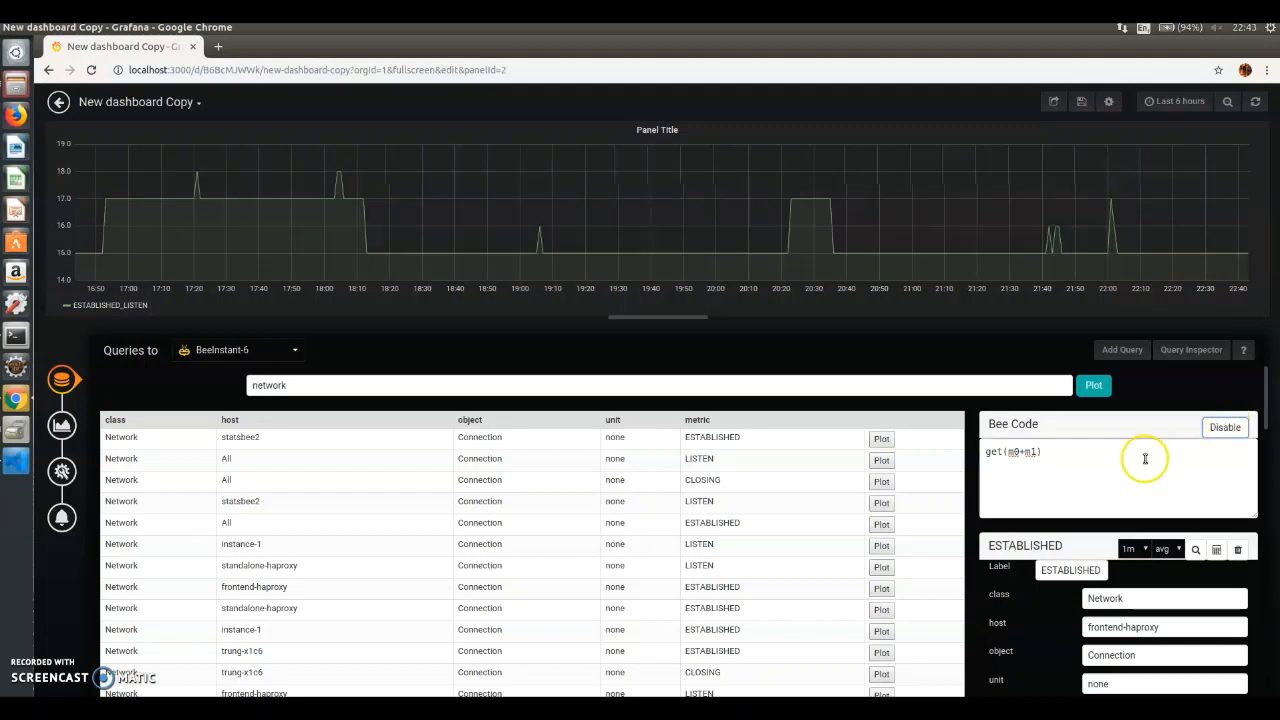
pyautogui.moveTo(1143, 457); pyautogui.dragTo(975, 453)
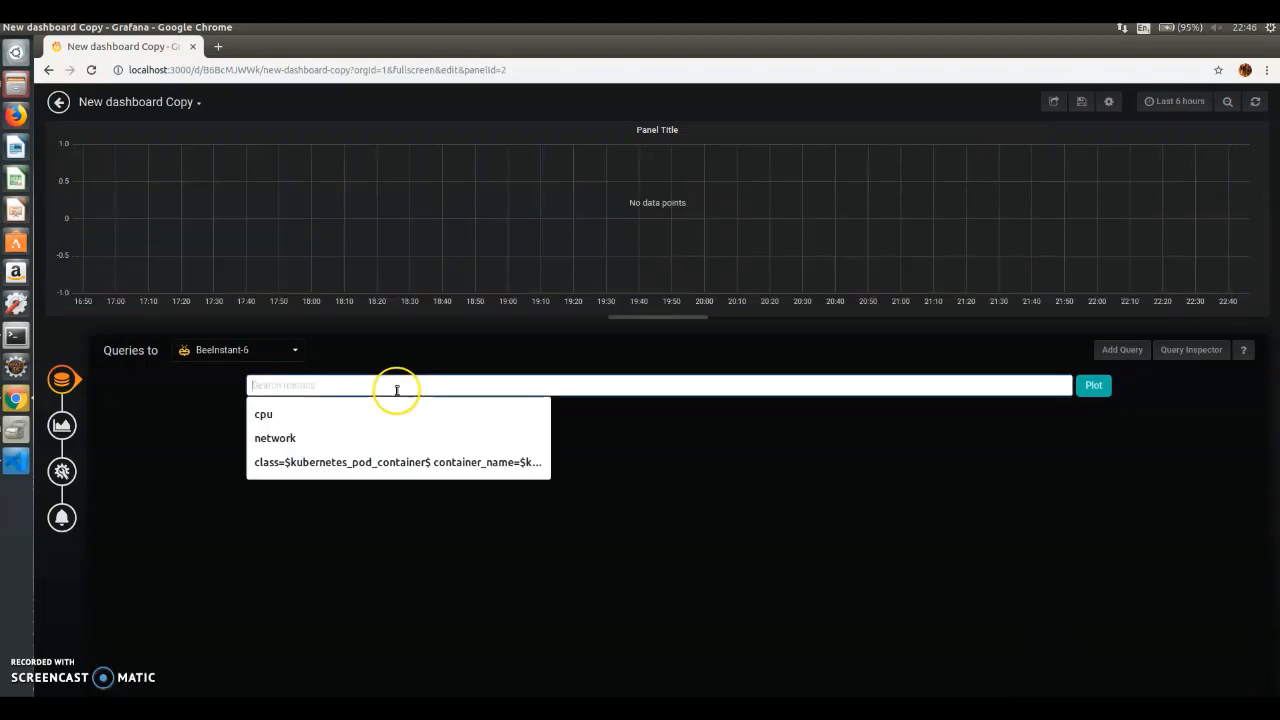
# Search the metrics for cpu and plot the top 10 by sum of the average values.
pyautogui.write('cpu')
pyautogui.press('Return')
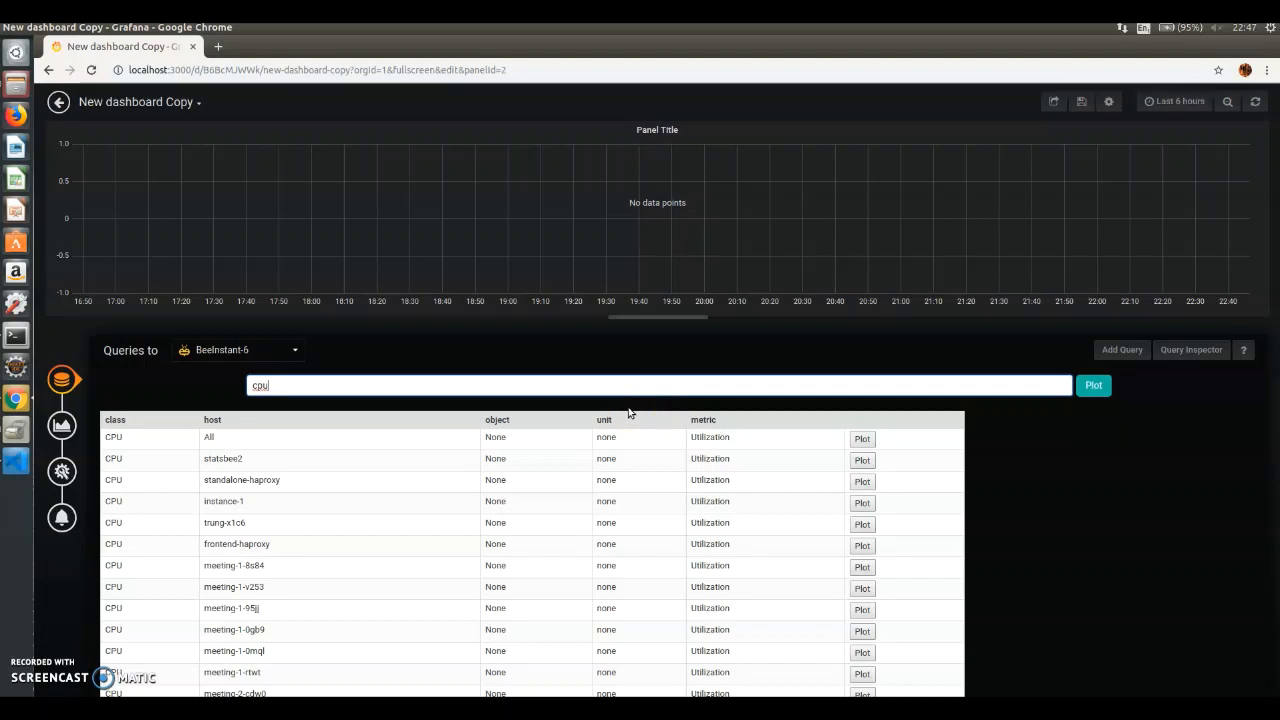
pyautogui.click(1090, 387)
pyautogui.moveTo(1095, 430)
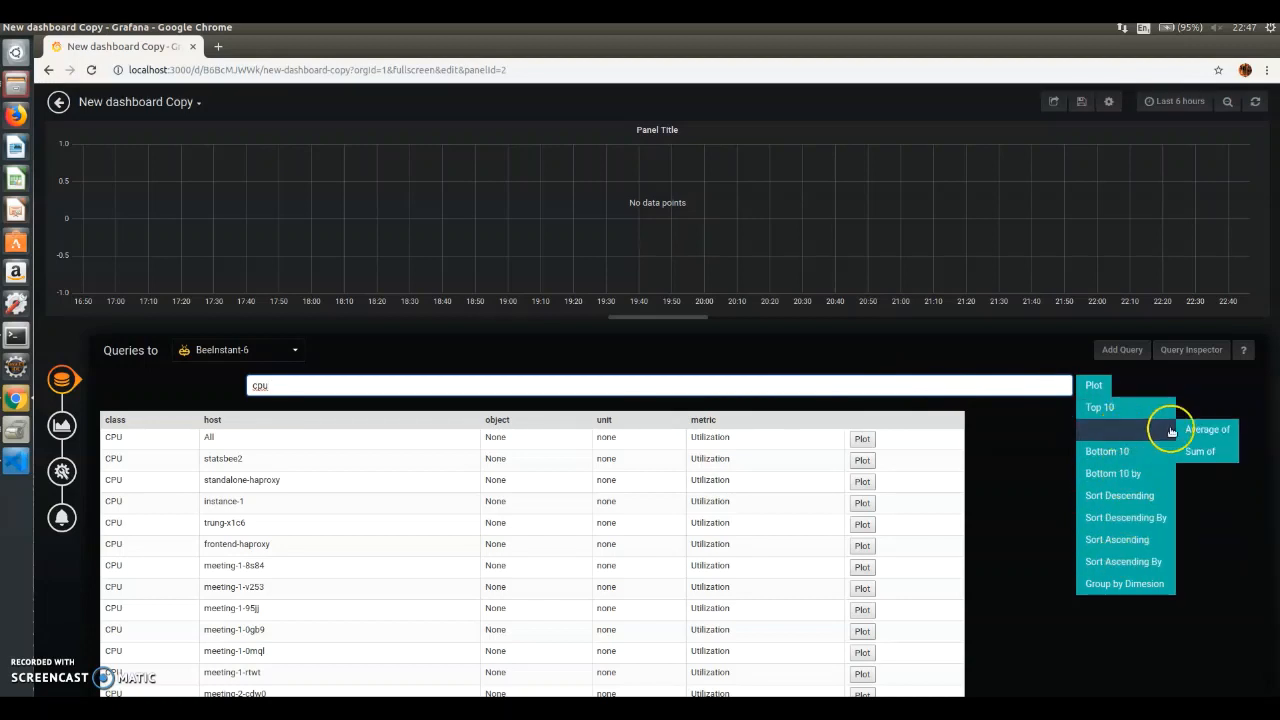
pyautogui.moveTo(1200, 437)
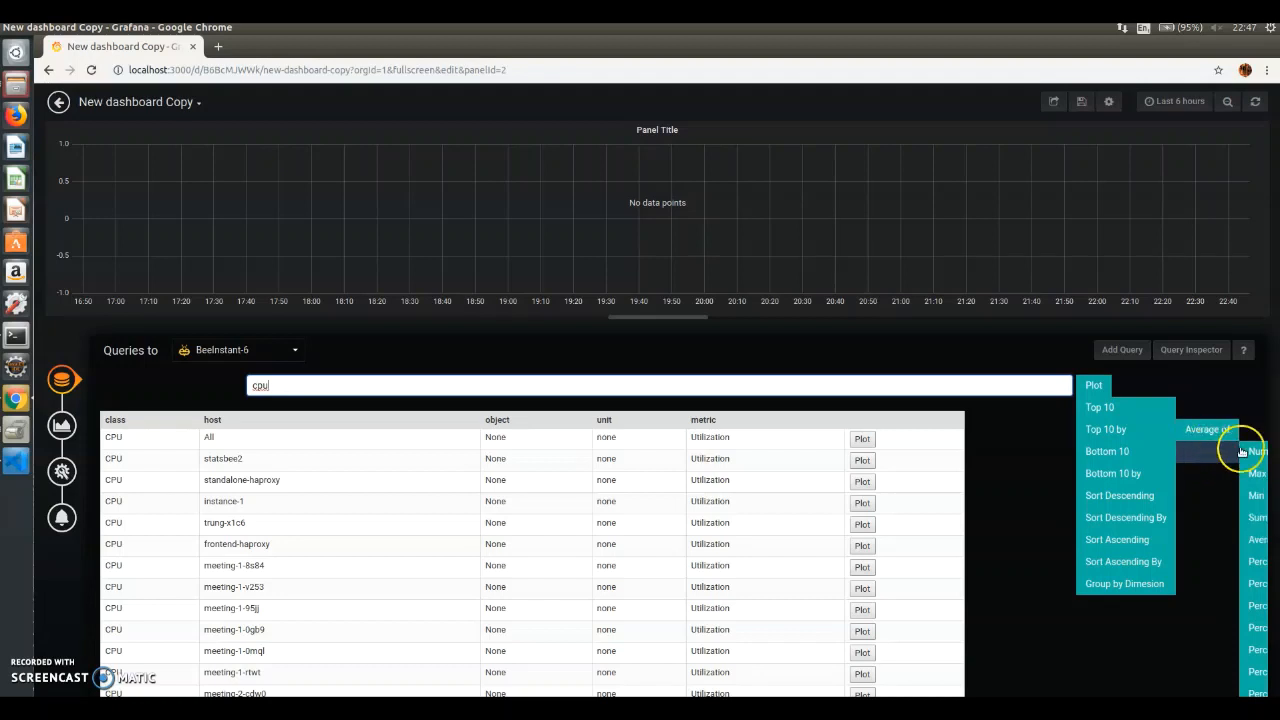
pyautogui.click(1260, 540)
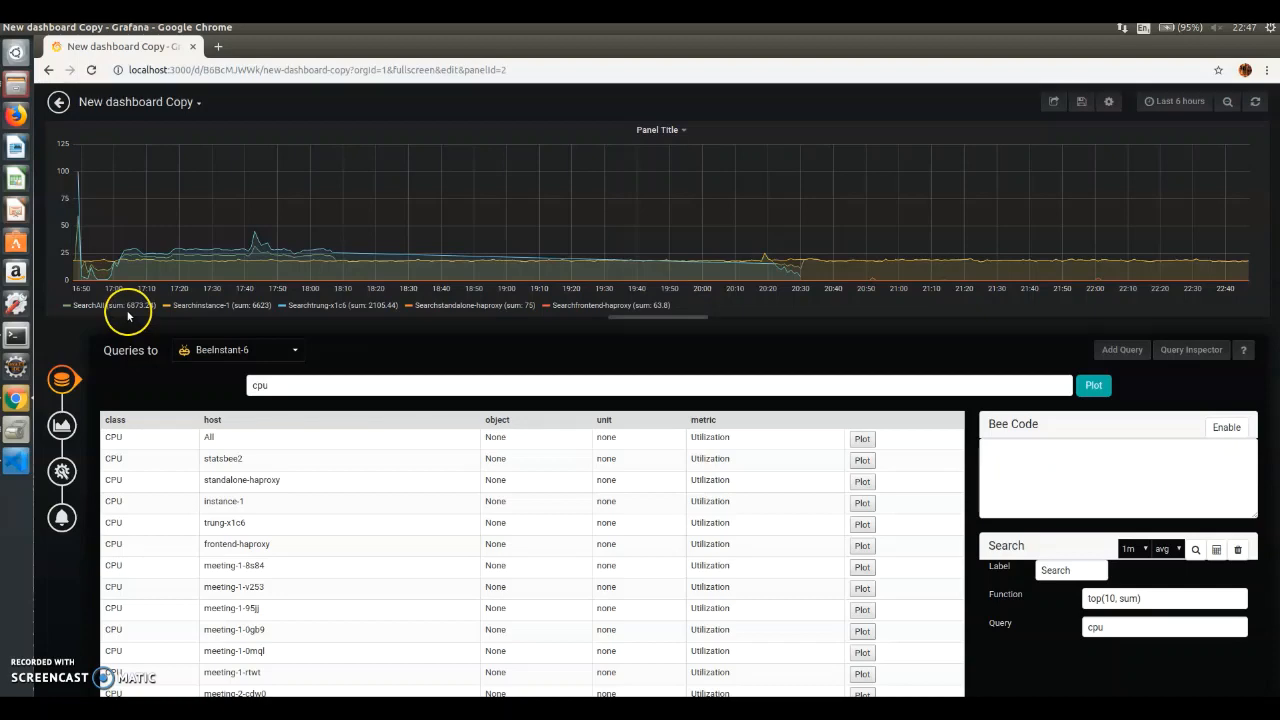
# Enlarge the graph area, try the n statistic on the cpu search, and finally set it to avg with a 5m period.
pyautogui.moveTo(660, 316); pyautogui.dragTo(623, 434)
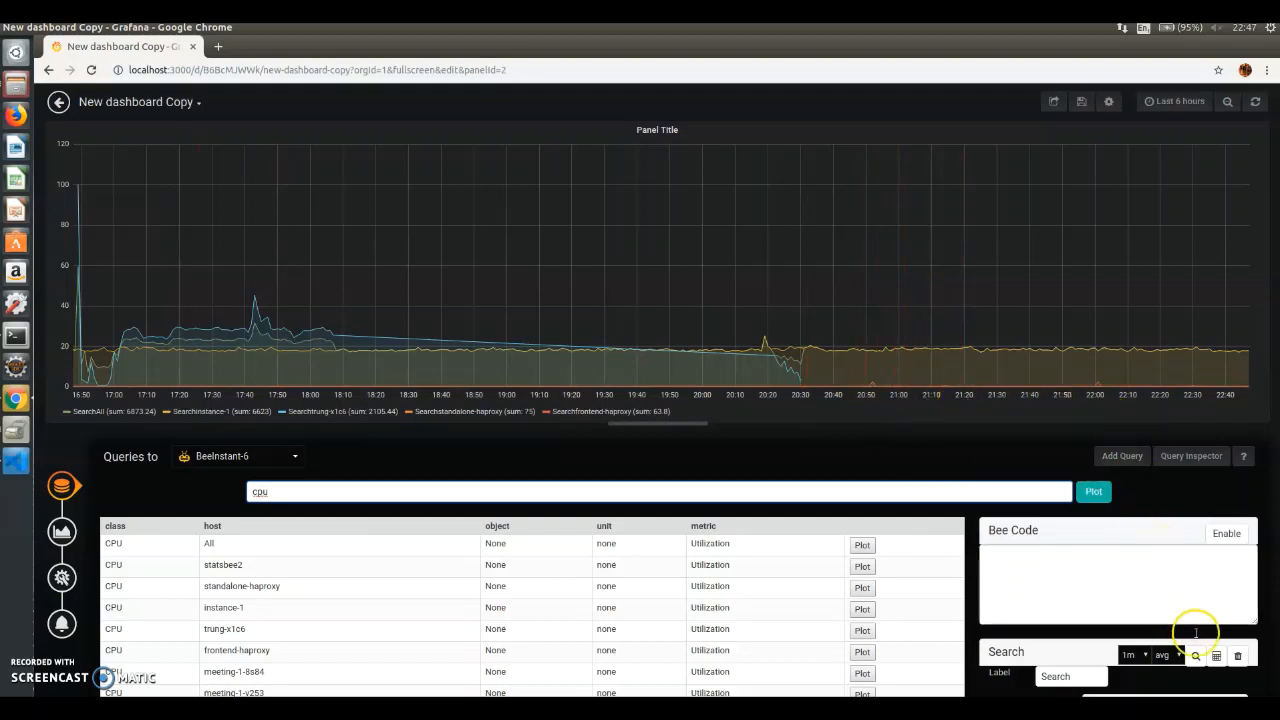
pyautogui.click(1166, 656)
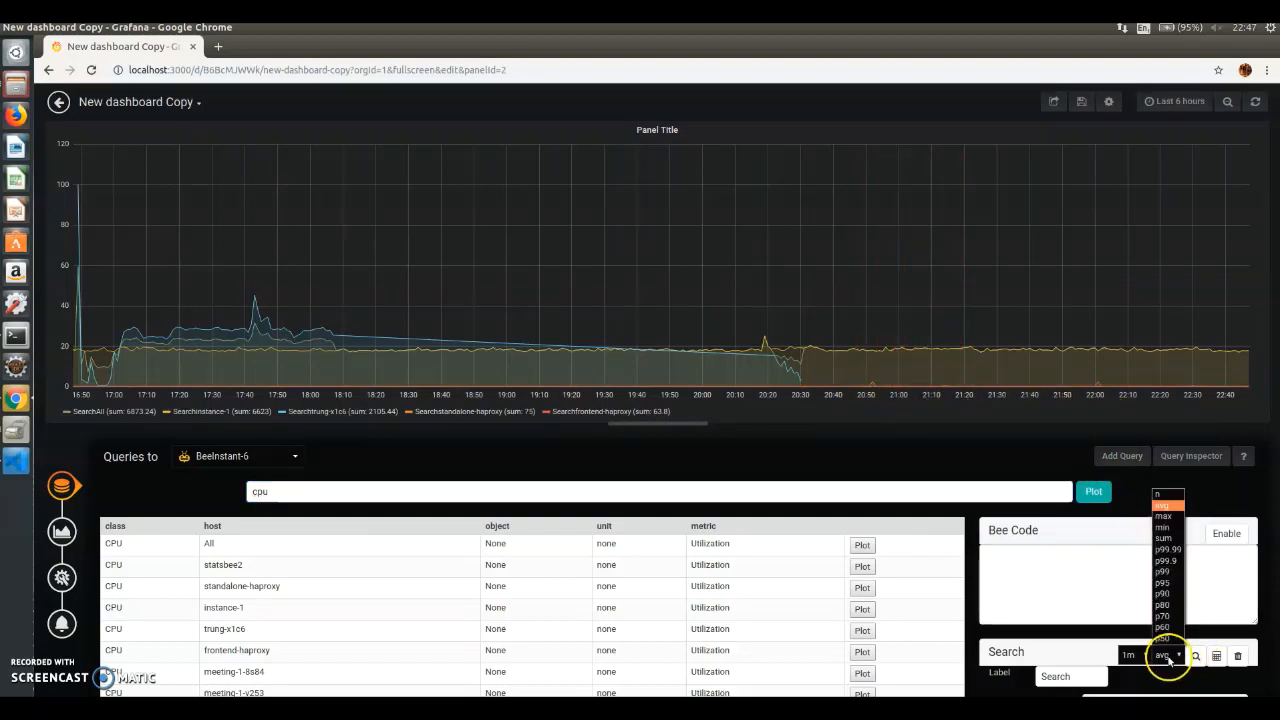
pyautogui.click(1167, 495)
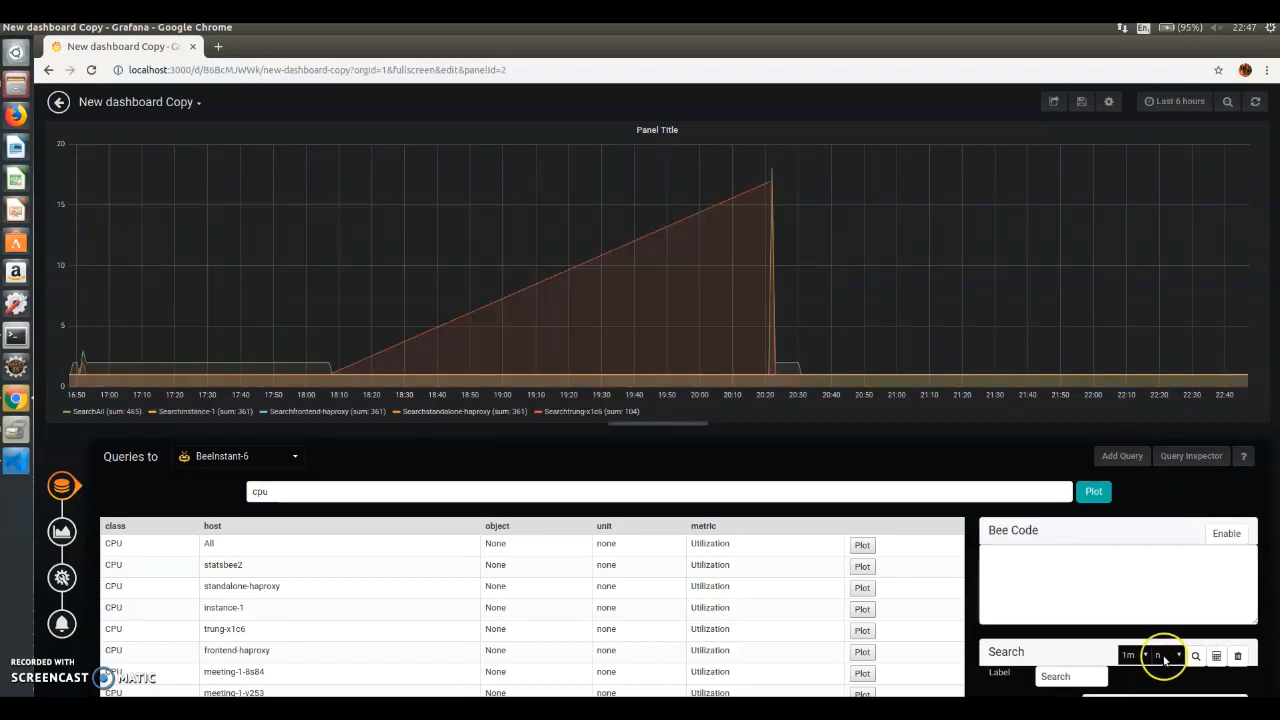
pyautogui.click(1154, 656)
pyautogui.click(1176, 508)
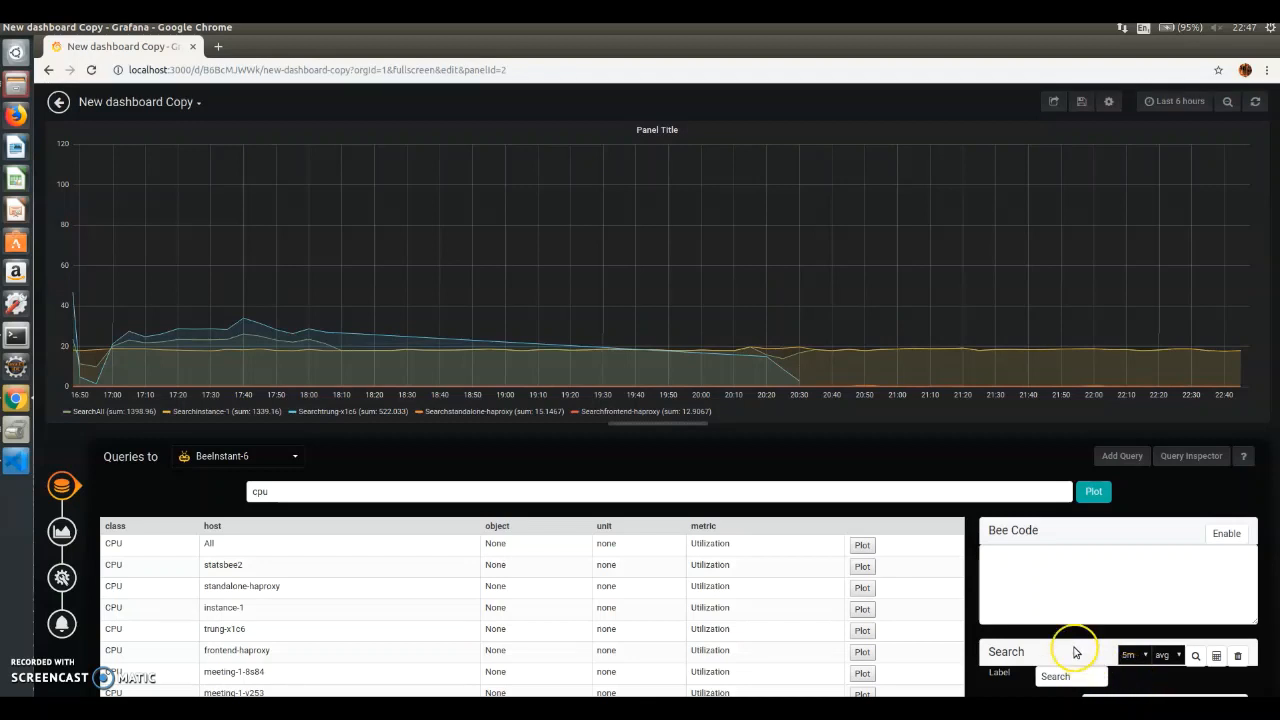
pyautogui.scroll(-3, 922, 571)
pyautogui.scroll(1, 955, 600)
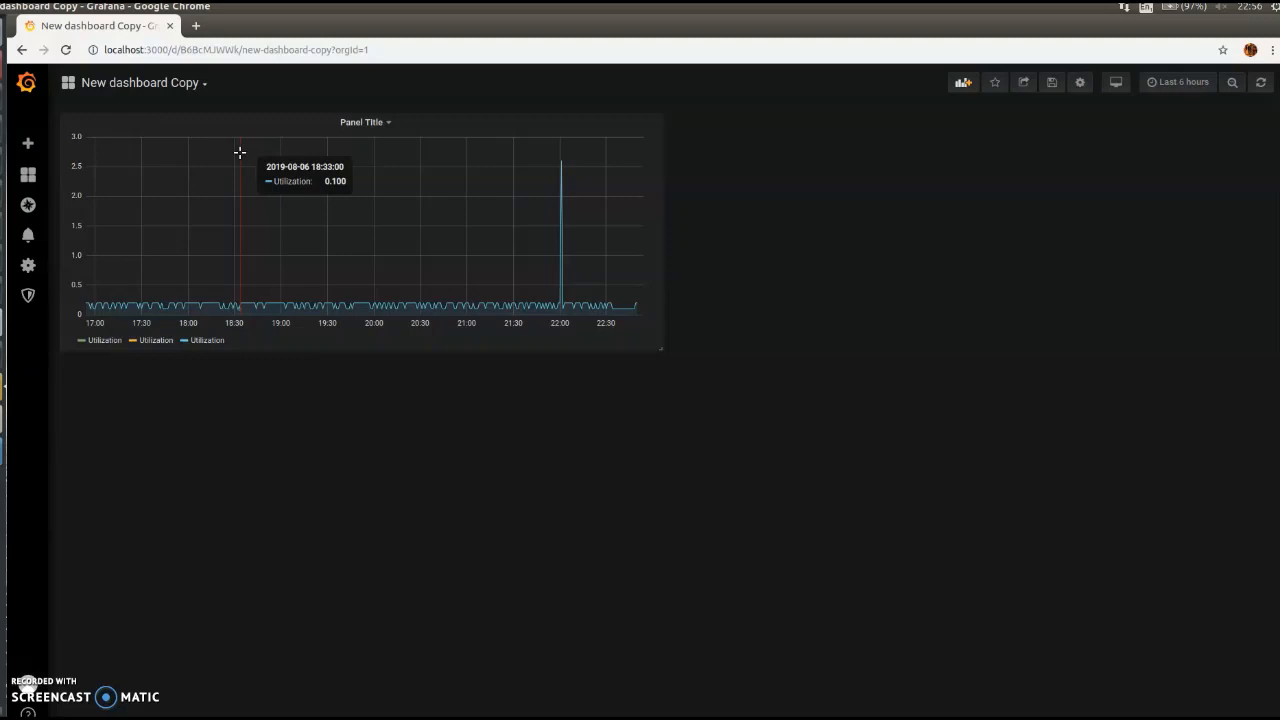
# Bring up the account options for the signed-in user from the dashboard.
pyautogui.moveTo(24, 682)
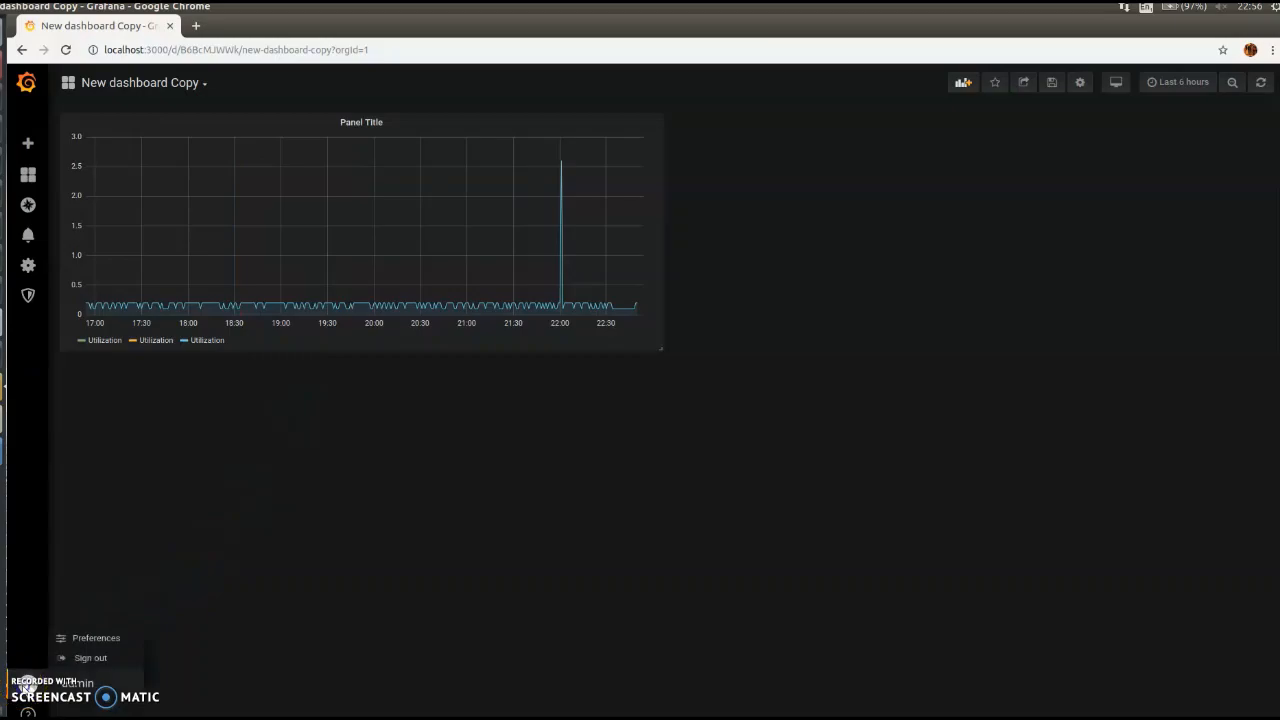